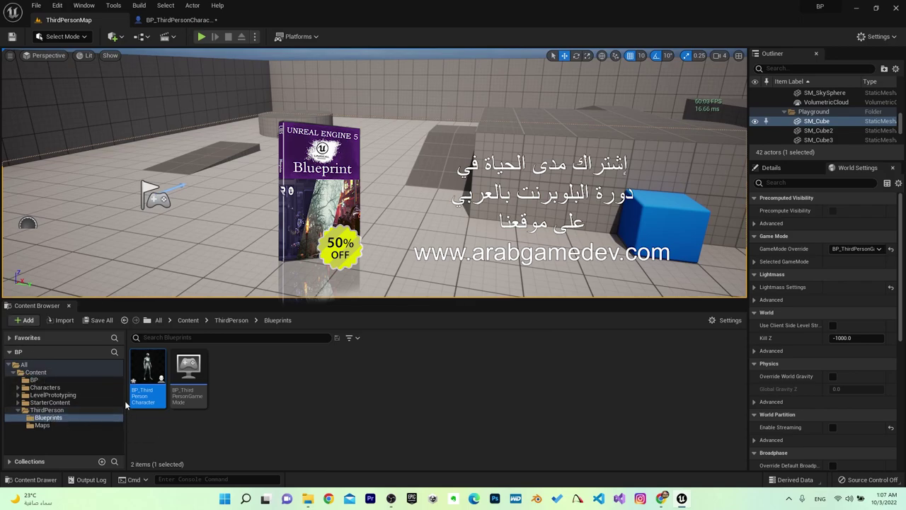
Open BP_ThirdPersonCharacter from the ThirdPerson > Blueprints folder in the Blueprint editor.
double_click(149, 365)
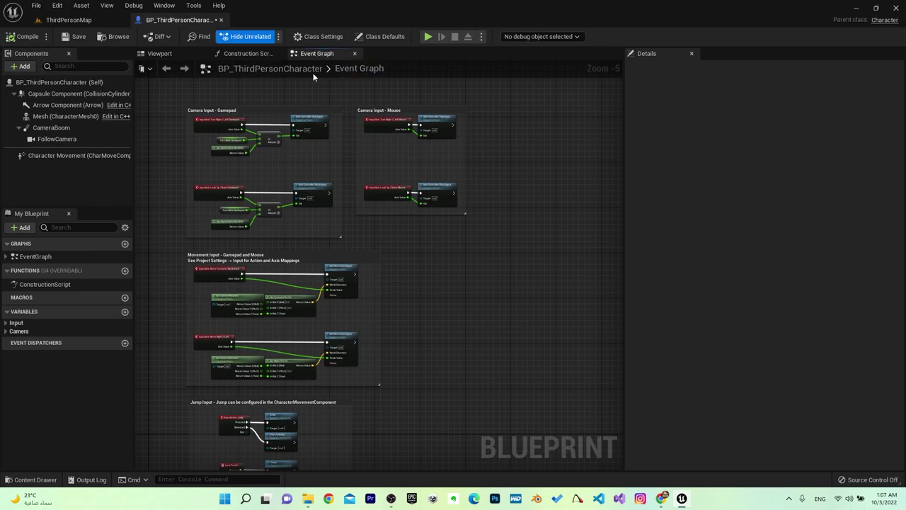
scroll(356, 115, "up", 5)
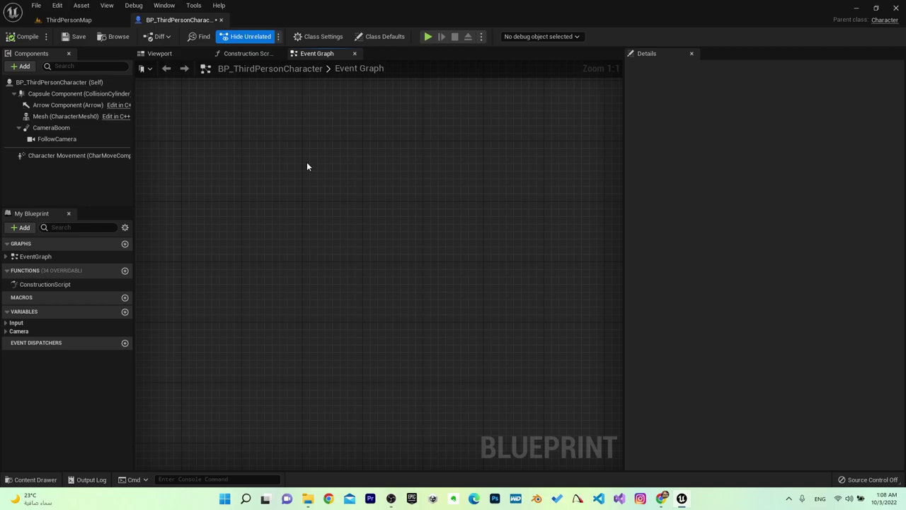
Add a Boolean variable named ExampleBoolean, compile, and switch back to the ThirdPersonMap level.
left_click(125, 311)
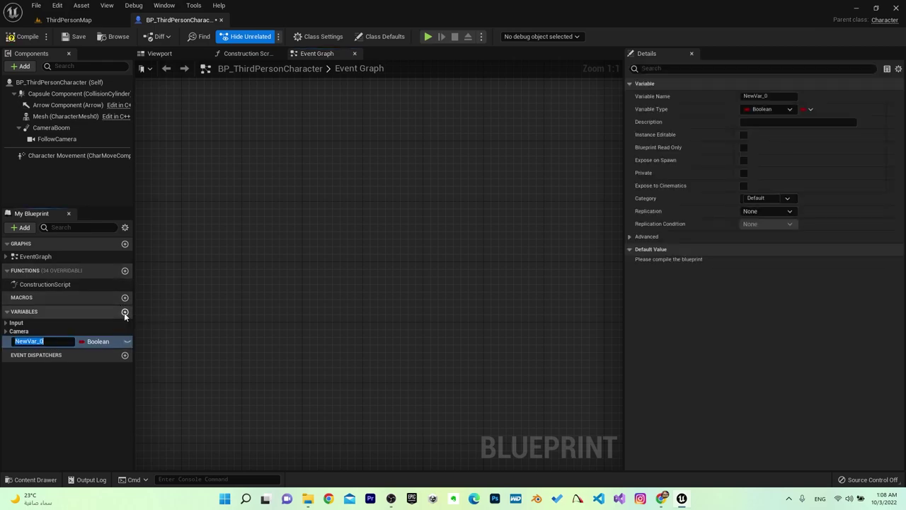
type("Ex")
type("ample")
type("Boolean")
key("Return")
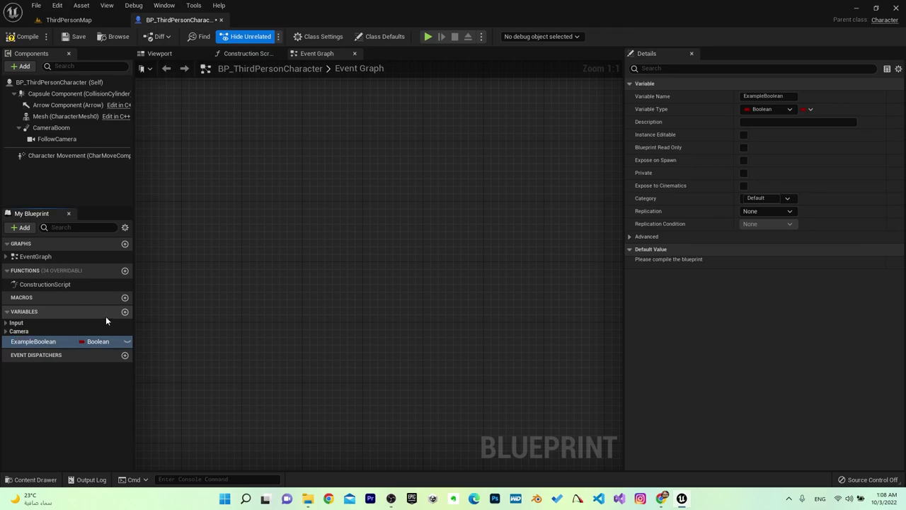
left_click(98, 342)
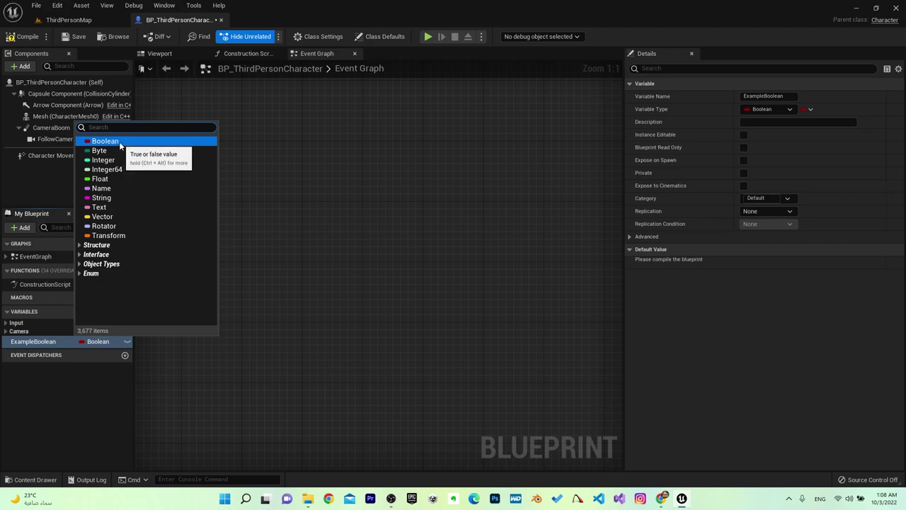
left_click(119, 143)
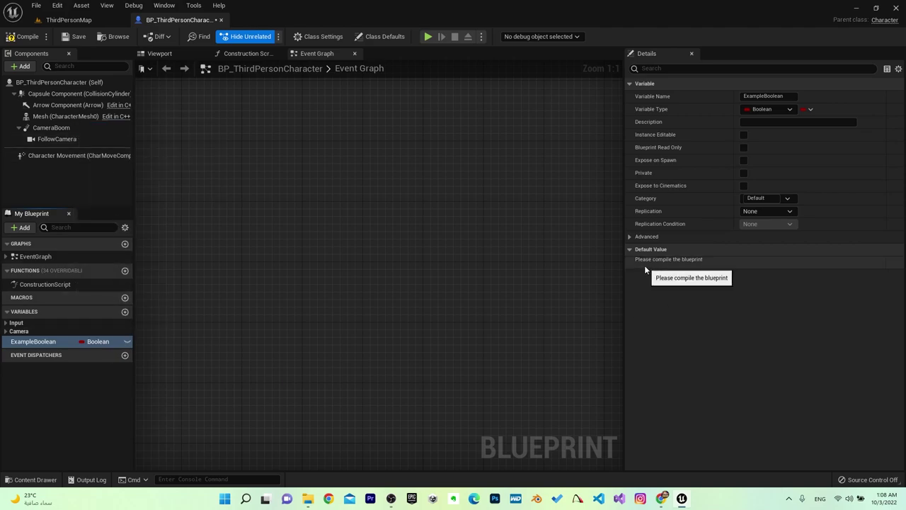
left_click(12, 37)
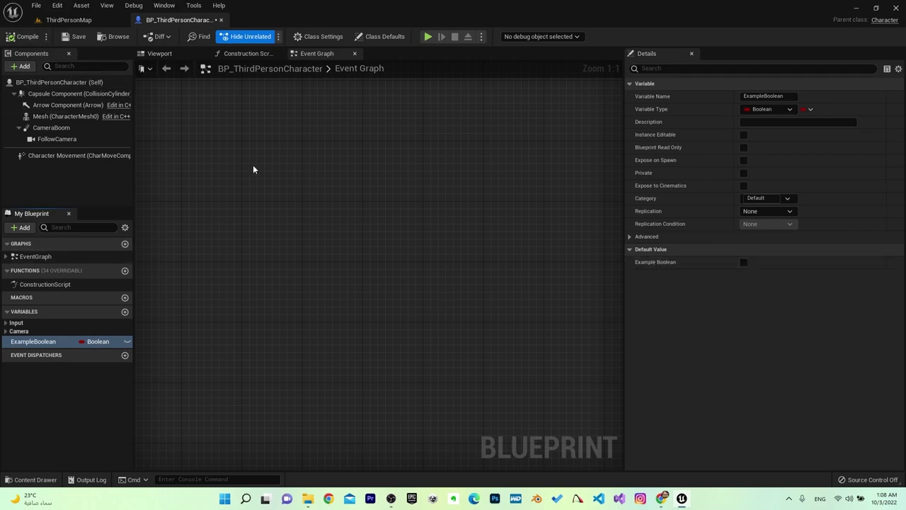
left_click(65, 19)
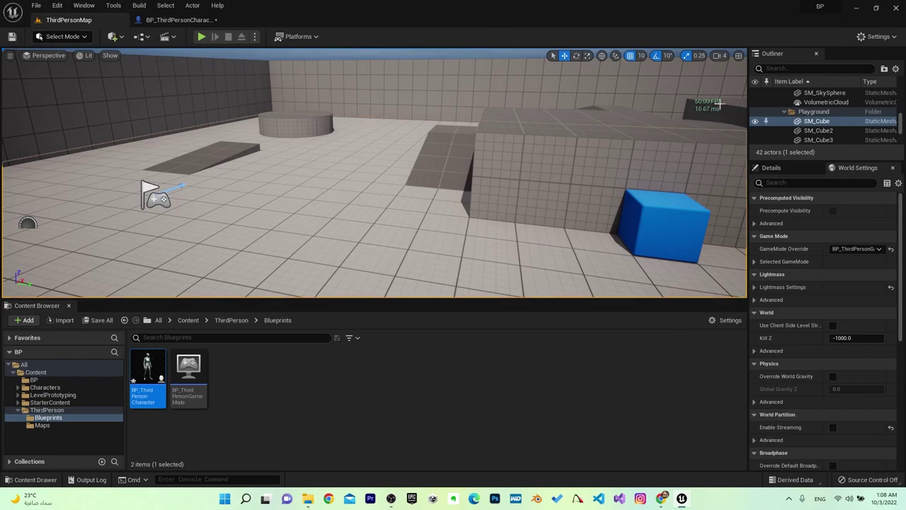
Open and close the viewport display options, then return to the BP_ThirdPersonCharacter editor.
left_click(11, 56)
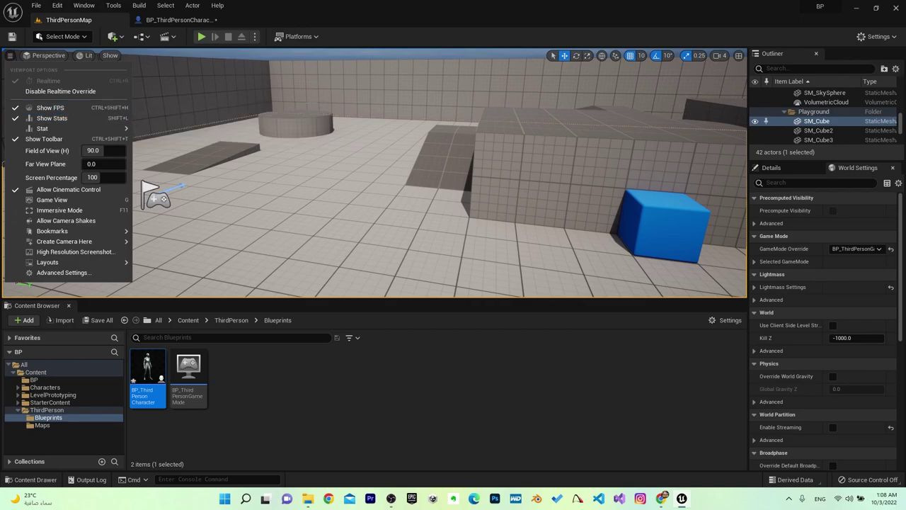
left_click(651, 108)
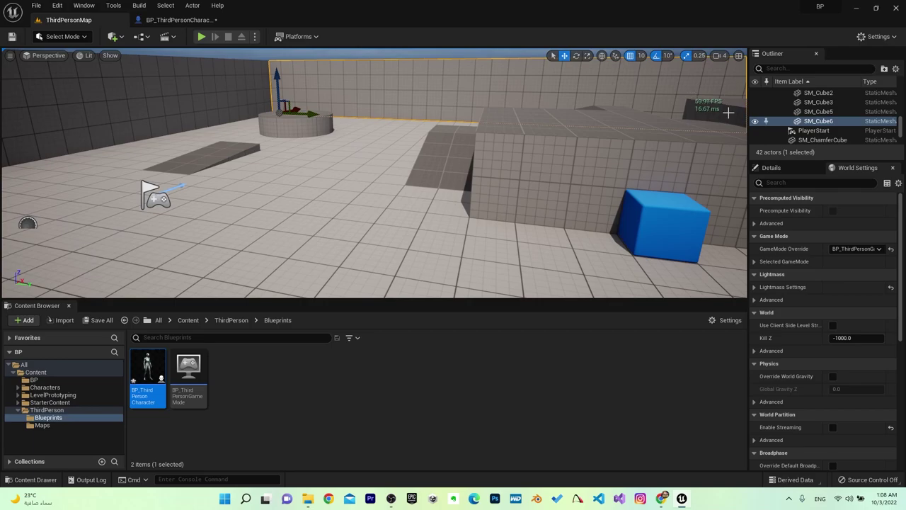
left_click(167, 21)
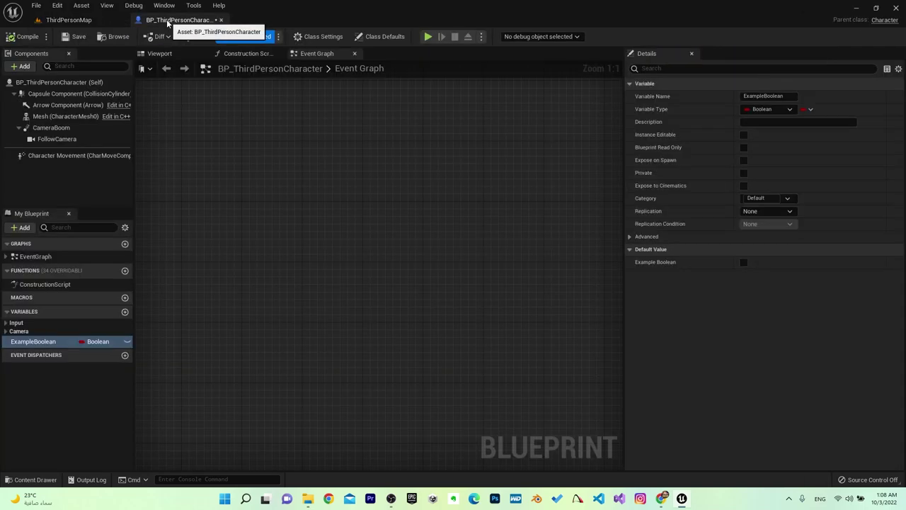
Add an Event Tick node to the Event Graph.
right_click(213, 167)
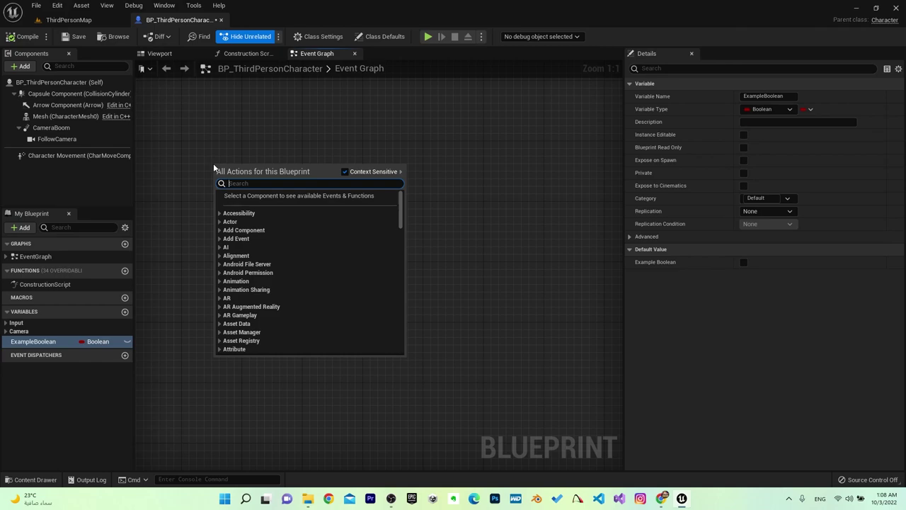
type("event tic")
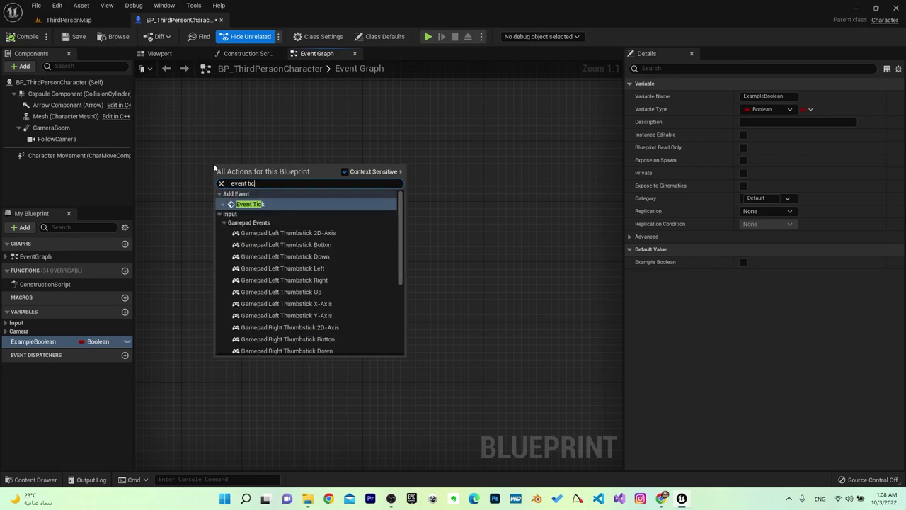
type("l")
key("BackSpace")
type("k")
key("Return")
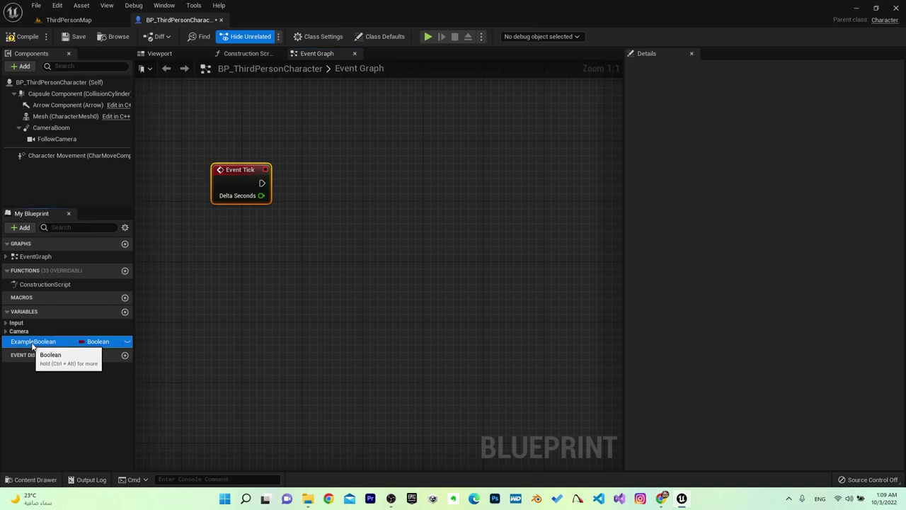
Place a Get ExampleBoolean node and turn off Hide Unrelated.
mouse_move(33, 342)
left_mouse_down()
mouse_move(267, 236)
mouse_move(270, 245)
left_mouse_up()
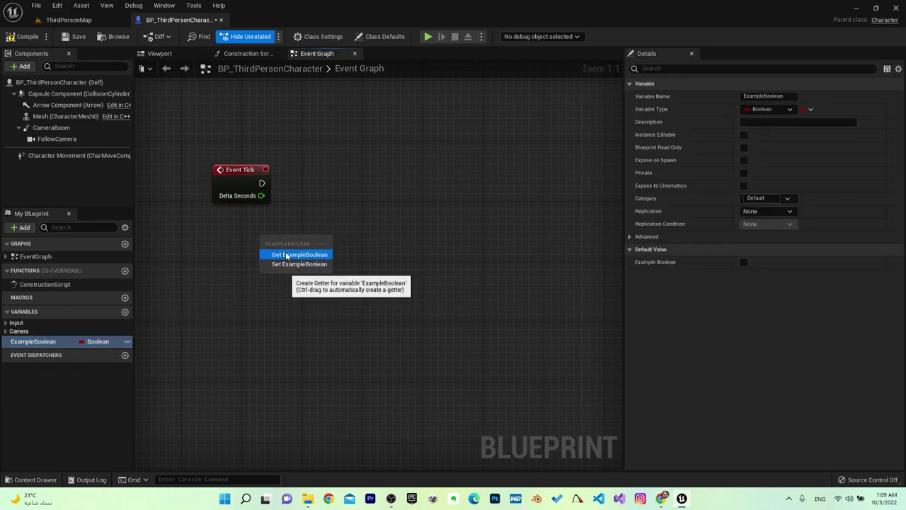
left_click(290, 253)
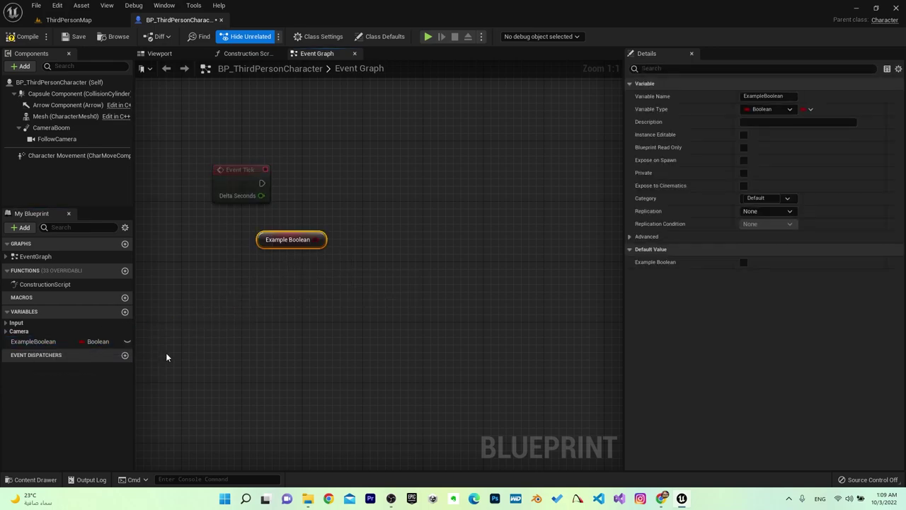
left_click(246, 36)
right_click_drag(355, 221, 335, 220)
left_click(293, 254)
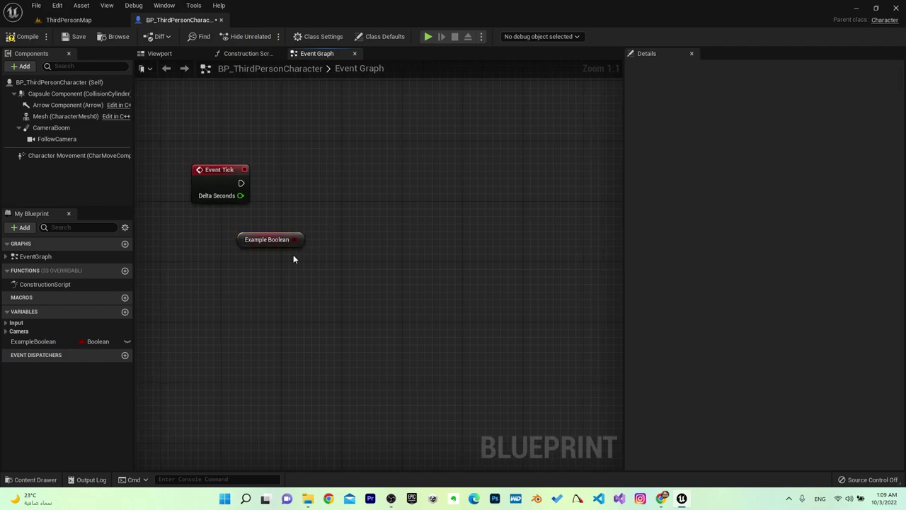
mouse_move(241, 183)
left_mouse_down()
mouse_move(343, 189)
mouse_move(335, 182)
left_mouse_up()
Add a Branch node wired from Event Tick, discarding trial wires from its outputs.
type("branch")
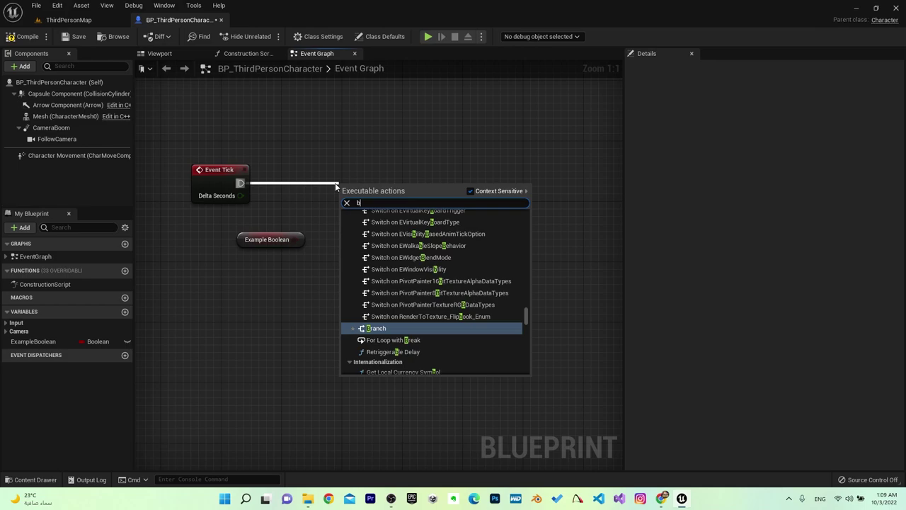
key("Return")
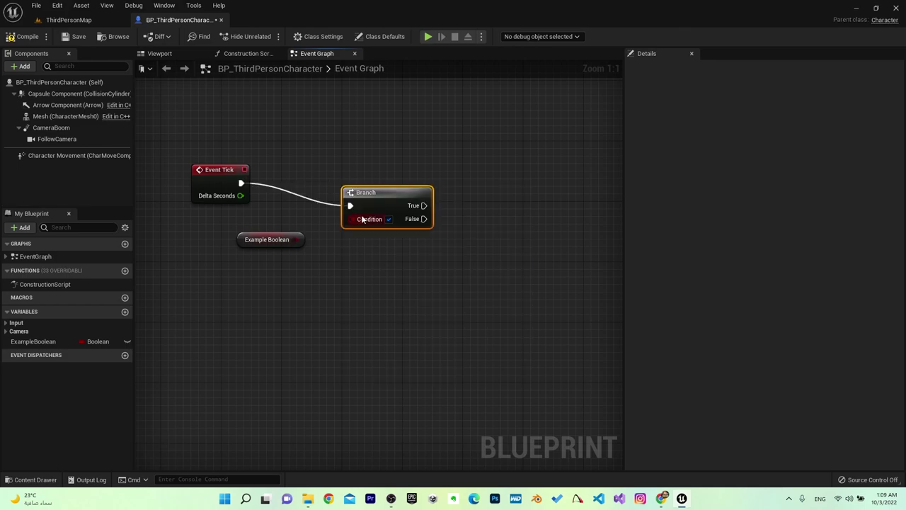
left_click(489, 255)
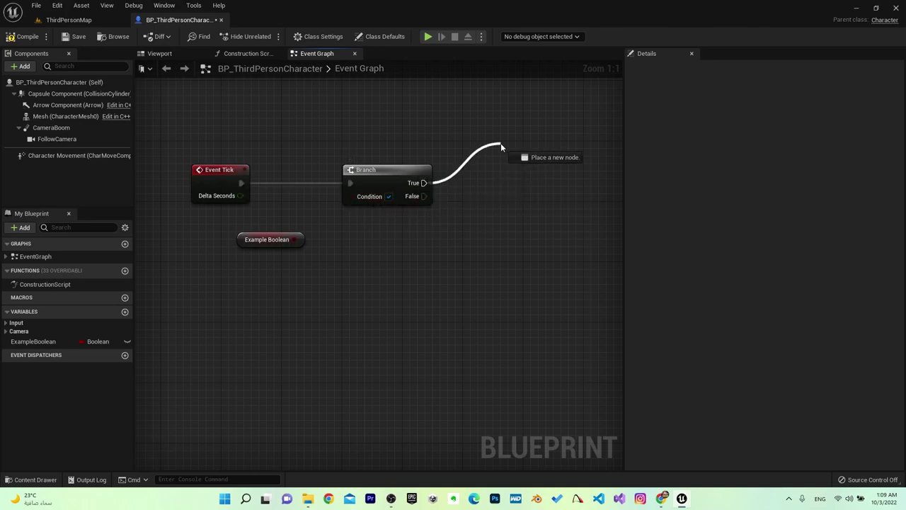
left_click_drag(423, 182, 499, 143)
left_click(371, 224)
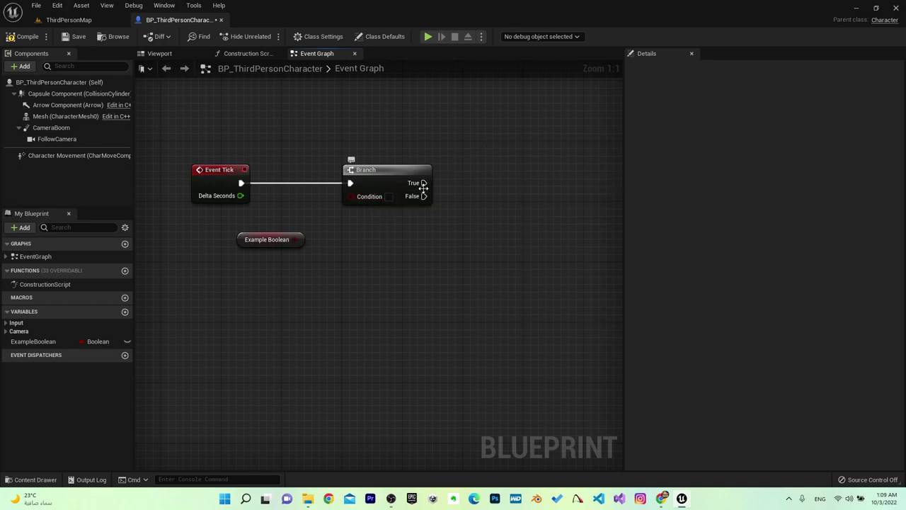
left_click_drag(423, 196, 481, 239)
key("Escape")
Search the node list for 'branch' and 'if', then place and delete an extra Branch.
right_click(360, 243)
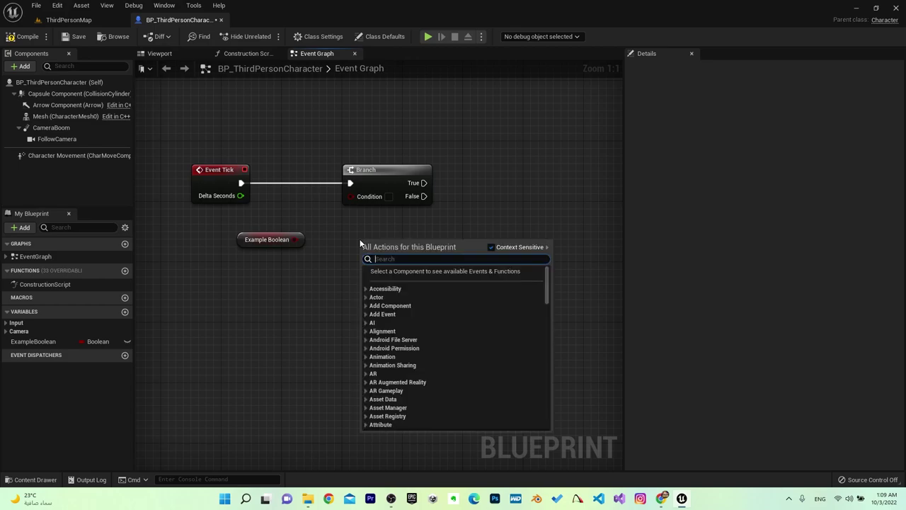
type("bran")
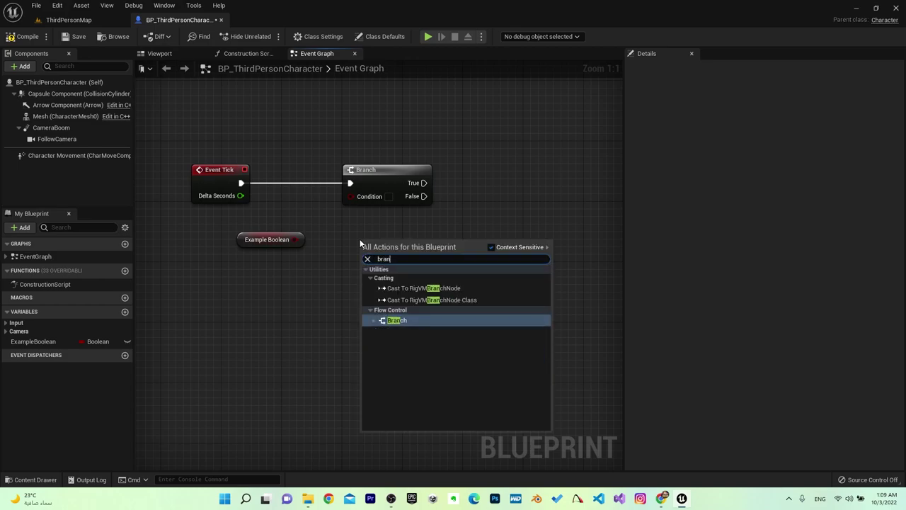
type("ch")
key("Escape")
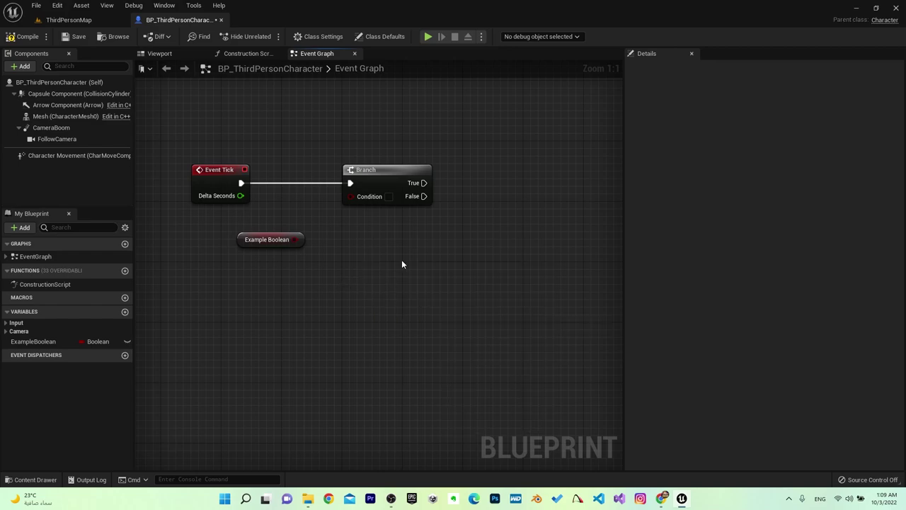
right_click(401, 263)
type("if")
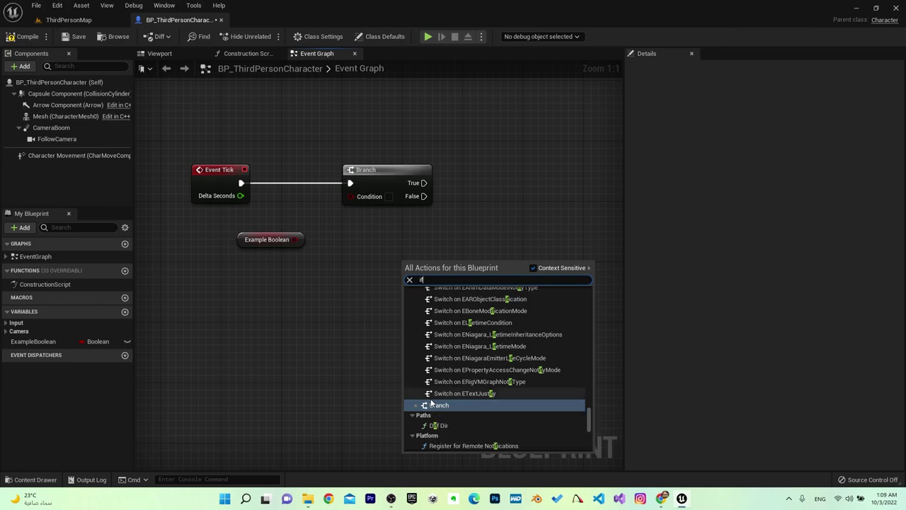
left_click(350, 317)
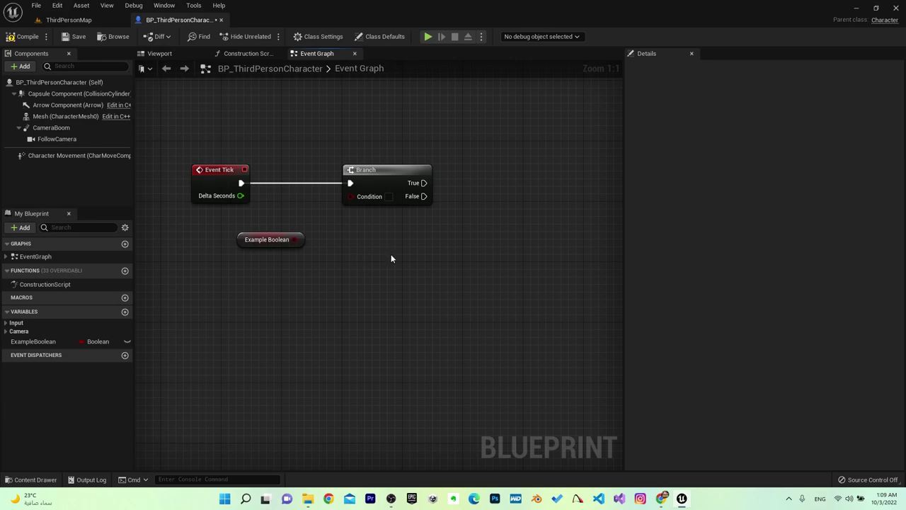
left_click(390, 255)
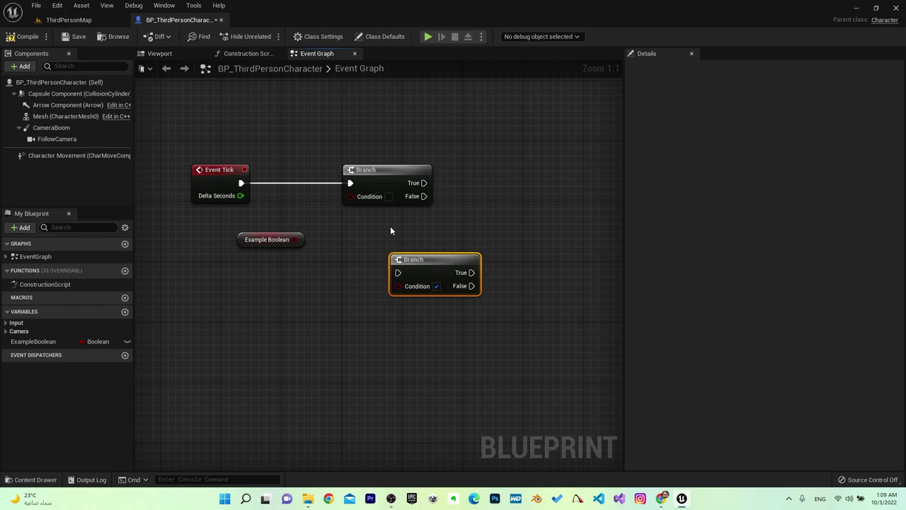
key("Delete")
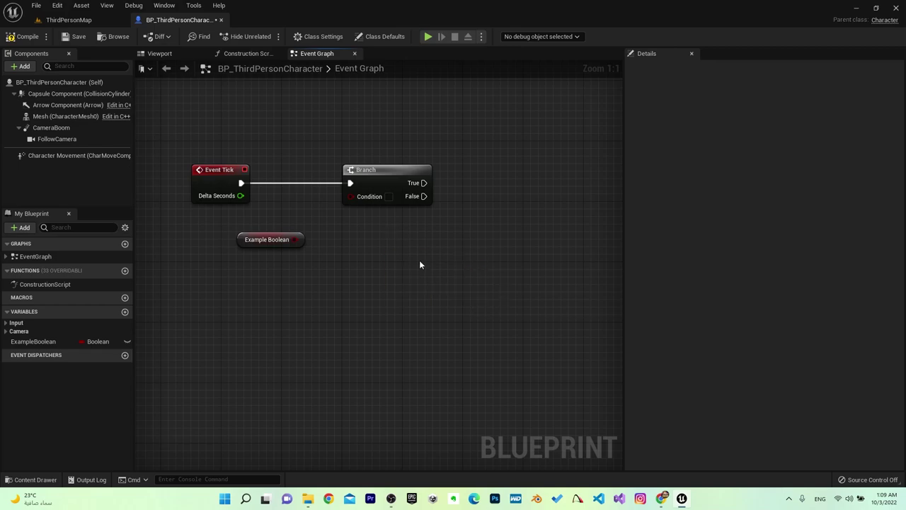
left_click(352, 202)
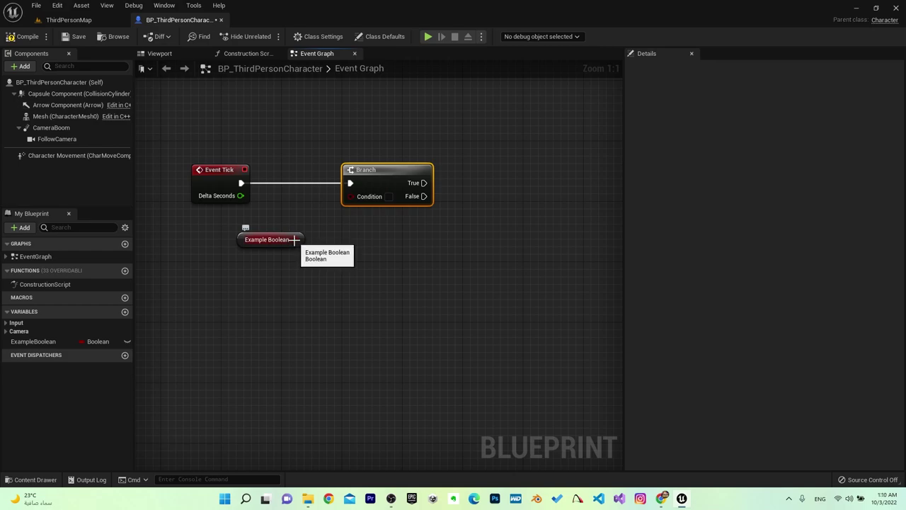
Connect ExampleBoolean to the Branch Condition and tick its Default Value to true.
left_click_drag(296, 239, 352, 196)
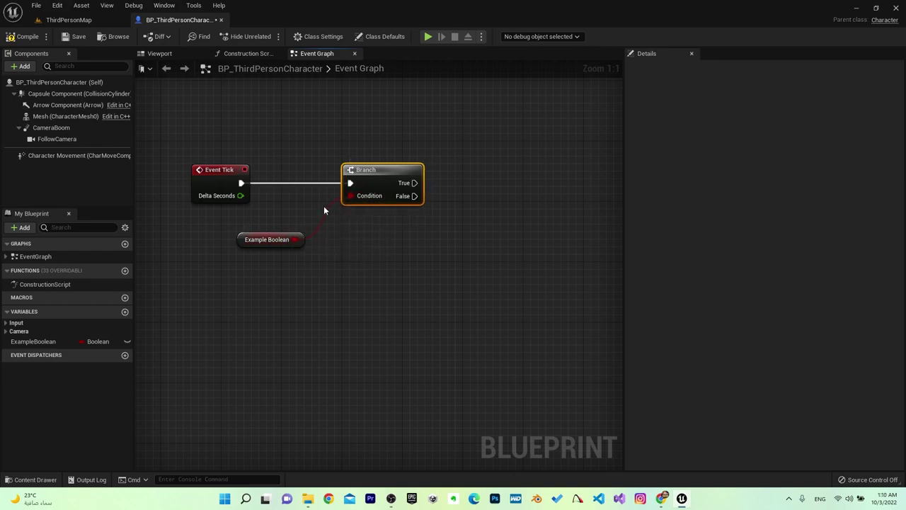
left_click(258, 240)
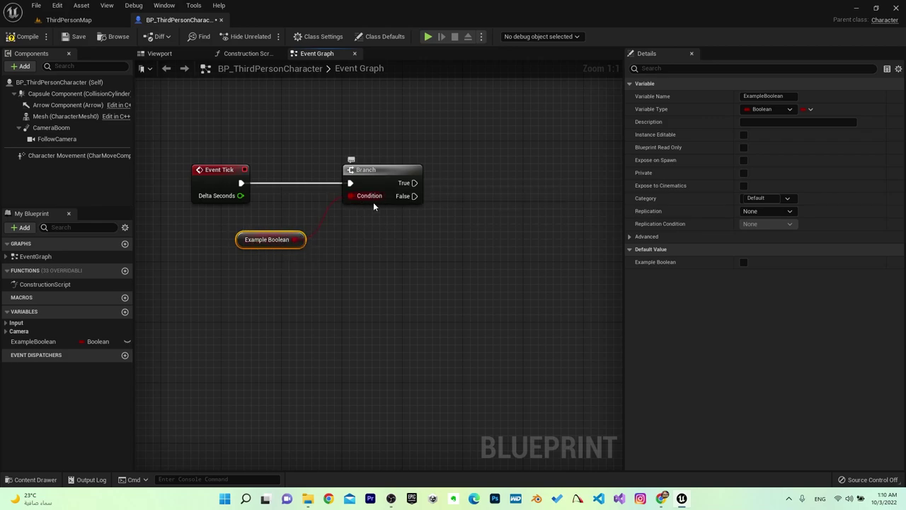
left_click(744, 262)
right_click_drag(479, 174, 457, 176)
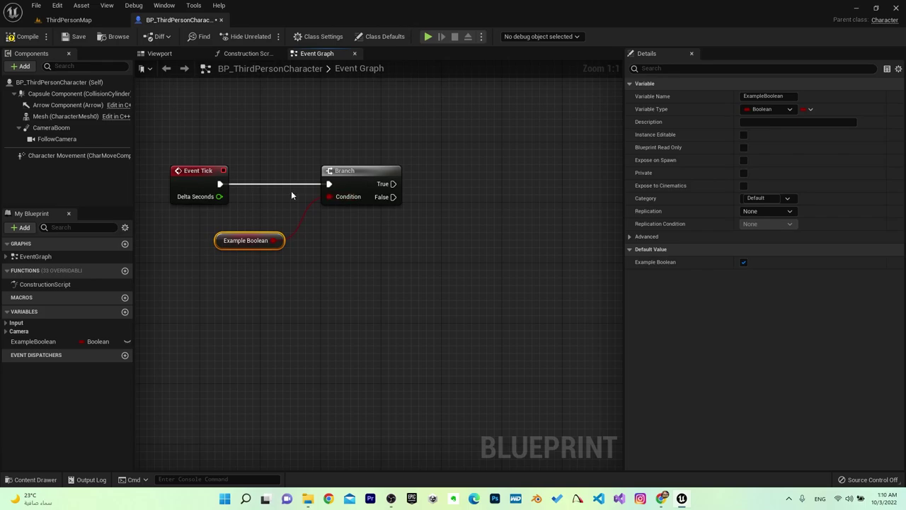
mouse_move(352, 185)
left_mouse_down()
mouse_move(344, 184)
mouse_move(441, 183)
left_mouse_up()
Add a Print String node on the Branch's True output.
type("print")
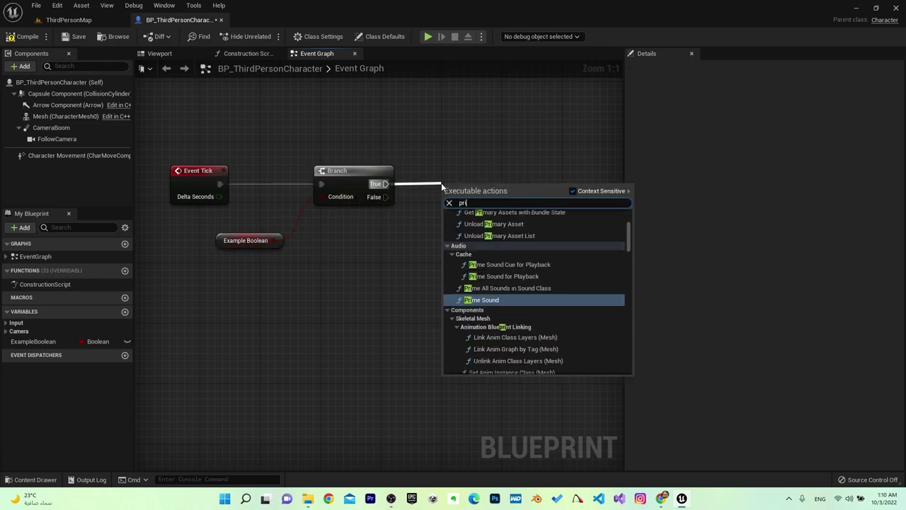
key("Return")
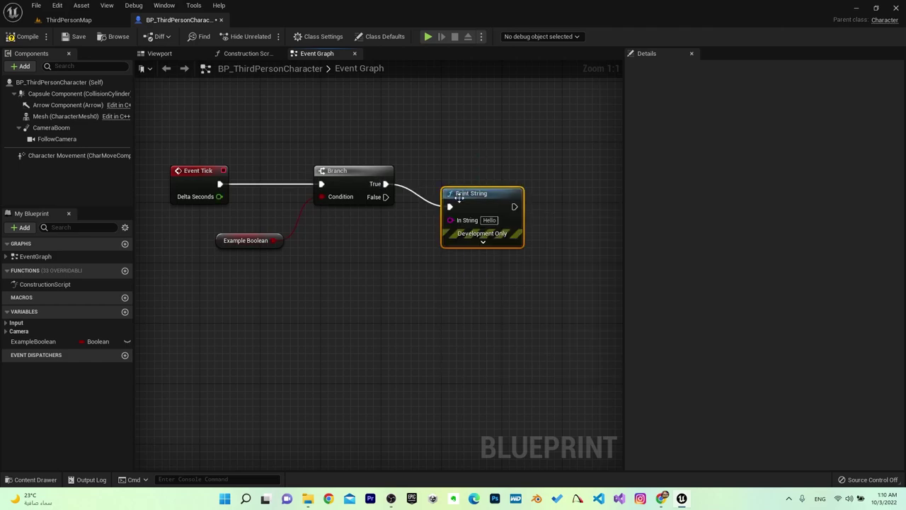
left_click_drag(481, 189, 503, 122)
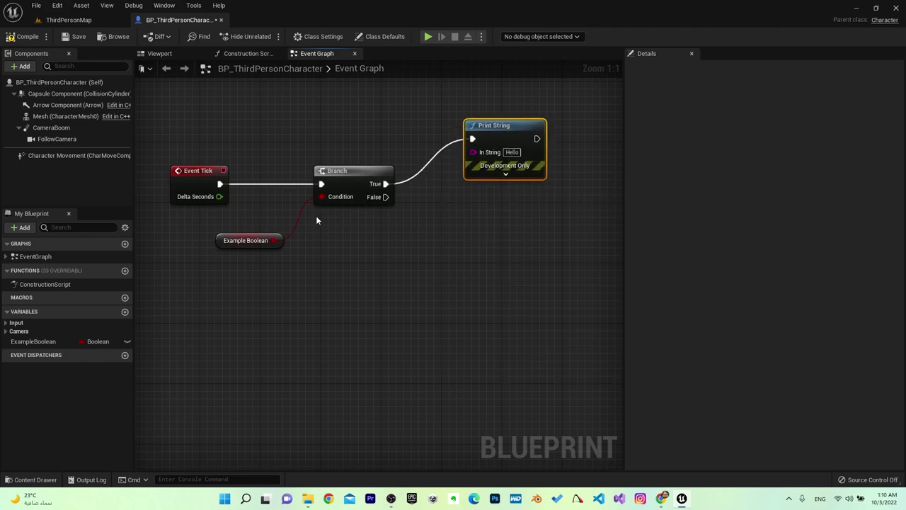
left_click(224, 242)
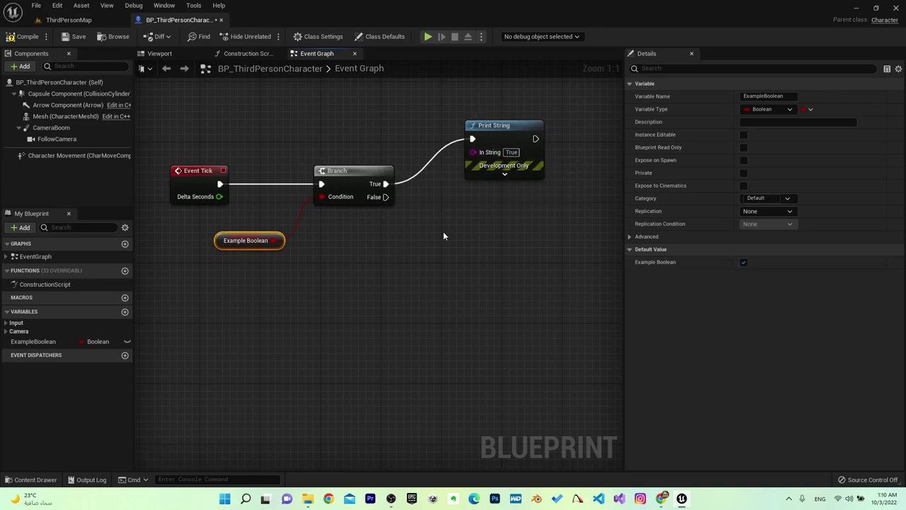
Add a second Print String on the False output and start typing its message.
left_click_drag(386, 197, 458, 232)
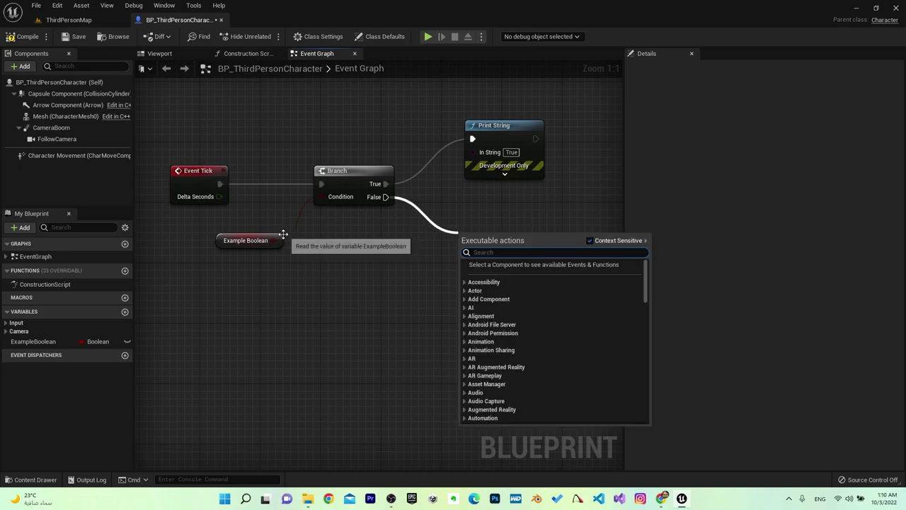
type("print s")
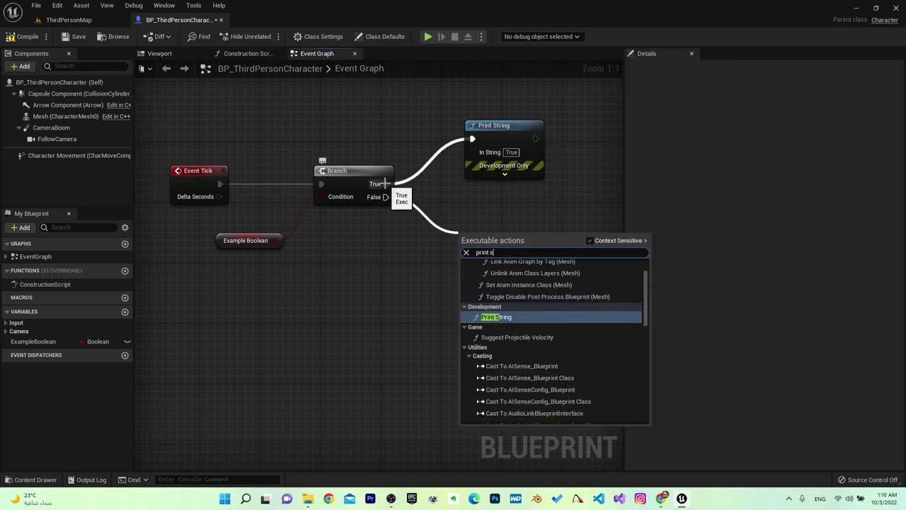
key("Return")
left_click(504, 266)
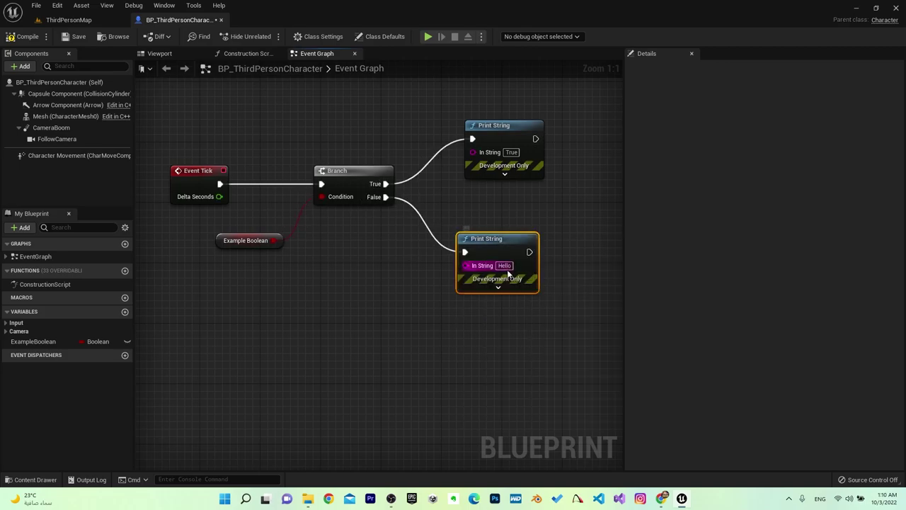
type("Halse")
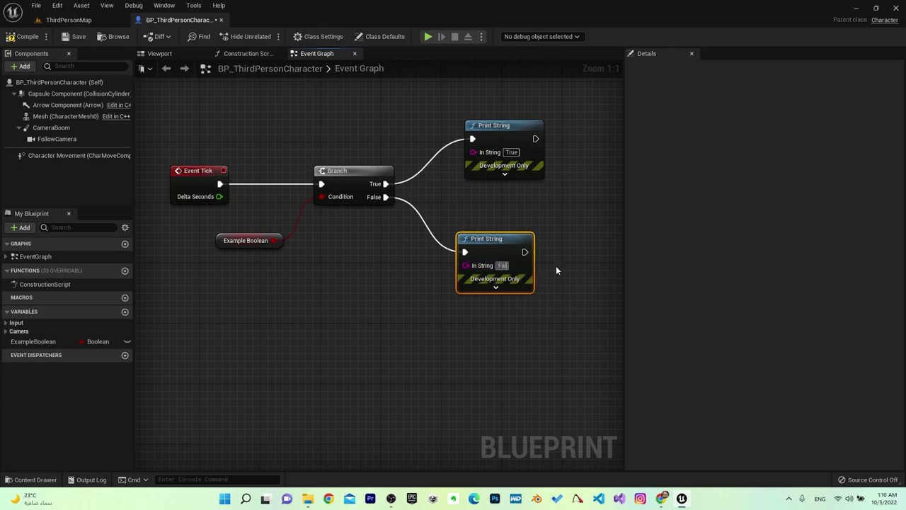
Move the False Print String below the first one, then compile and save the Blueprint.
left_click_drag(504, 246, 512, 223)
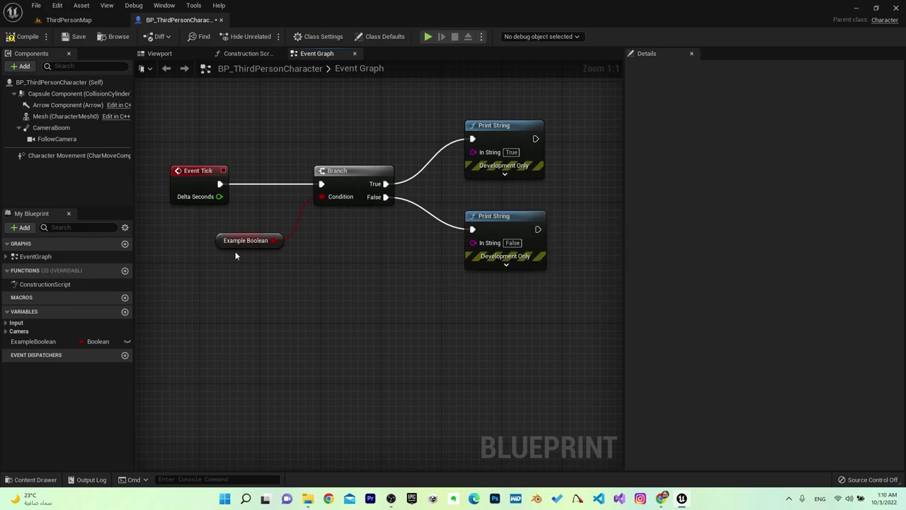
left_click(217, 245)
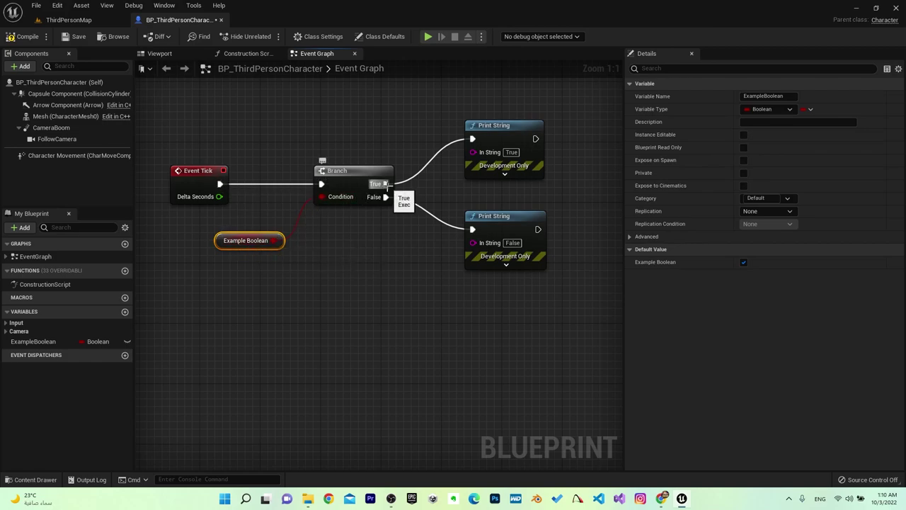
left_click(28, 41)
left_click(63, 41)
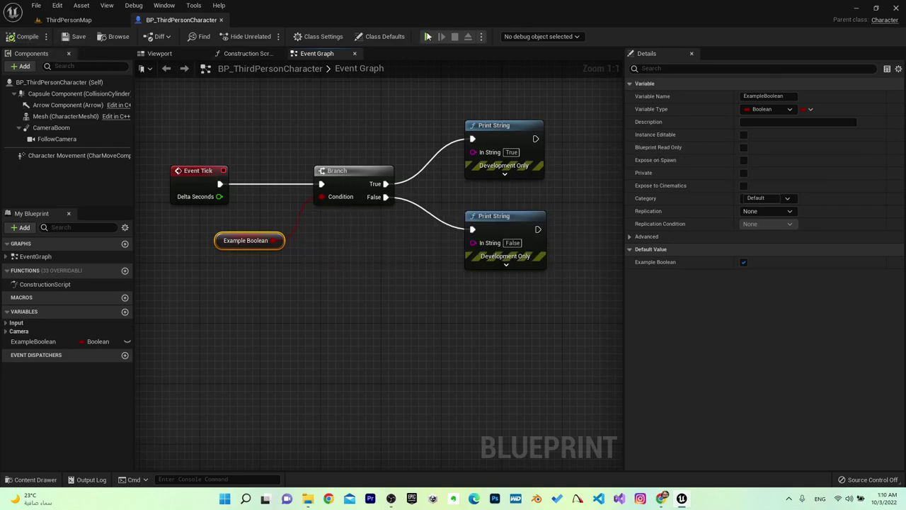
Play-test with the spawned BP_ThirdPersonCharacter as debug object, then stop the session.
left_click(427, 36)
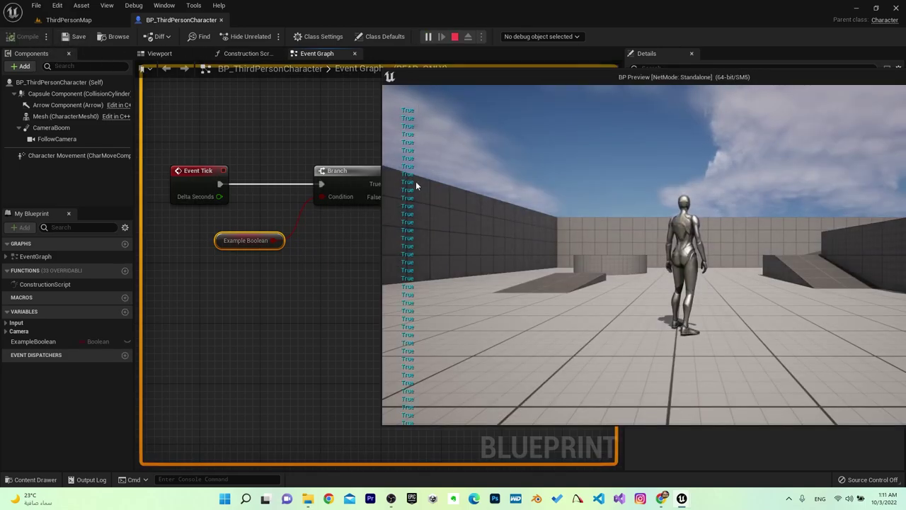
left_click(327, 313)
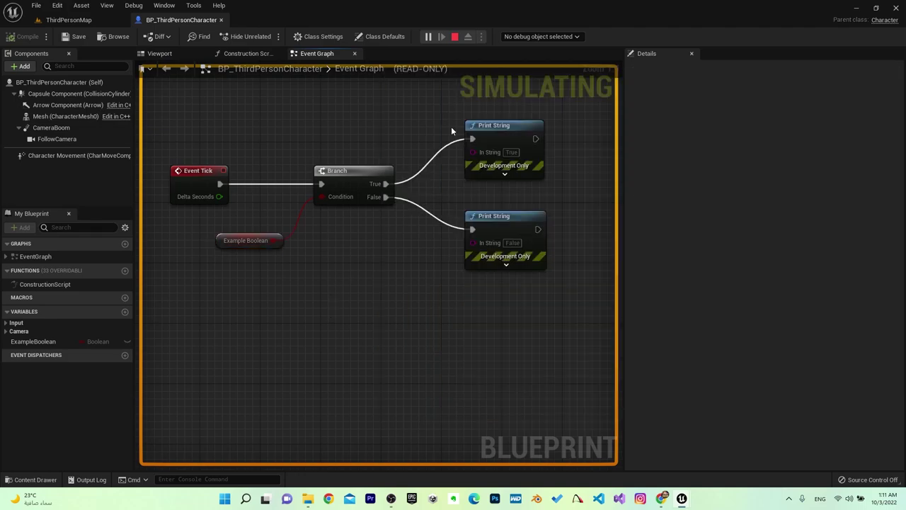
left_click(515, 38)
left_click(524, 56)
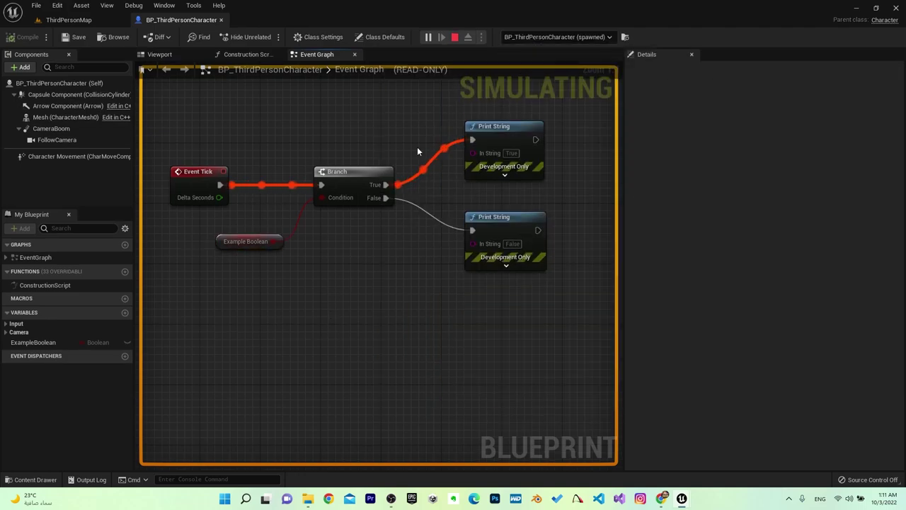
left_click(455, 37)
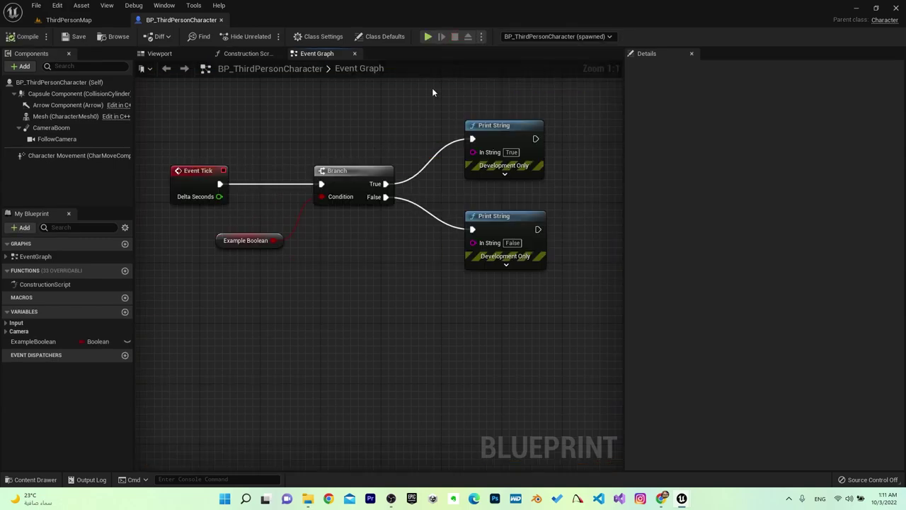
Untick ExampleBoolean's default value and play again to confirm False prints.
left_click(220, 238)
left_click(743, 263)
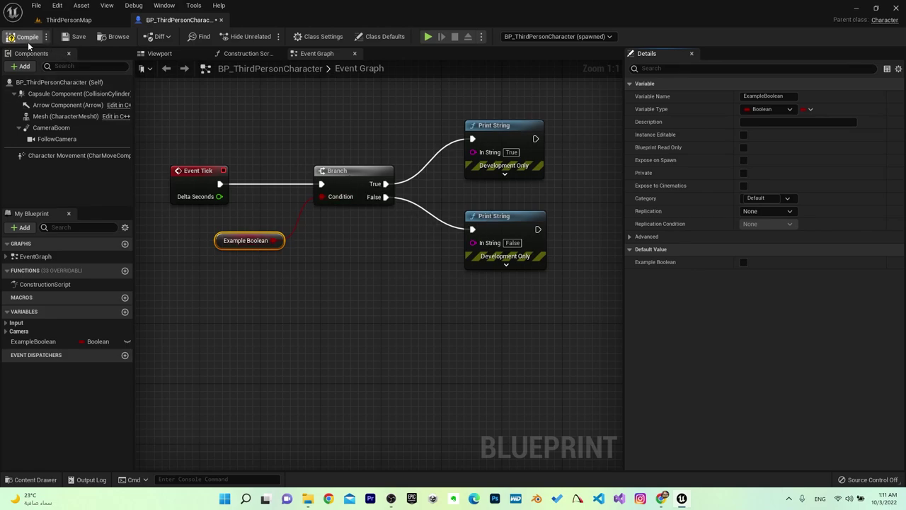
left_click(427, 37)
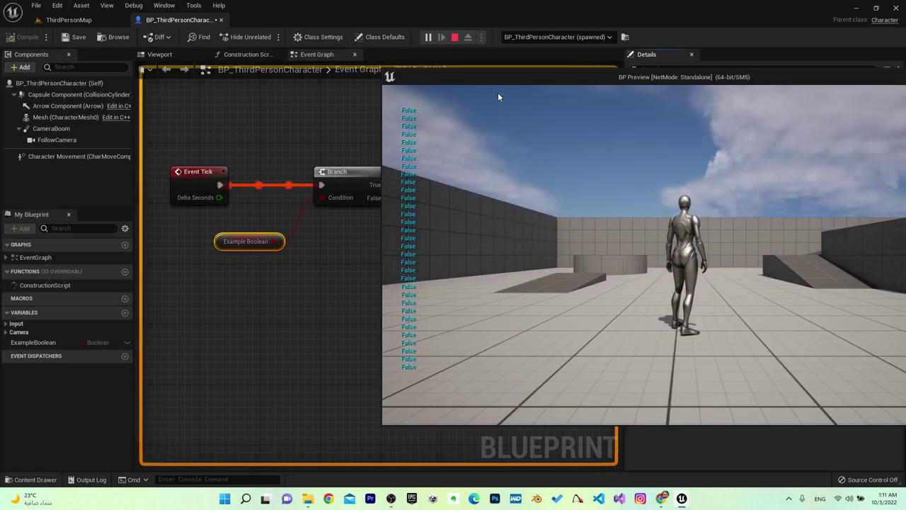
mouse_move(409, 78)
left_mouse_down()
mouse_move(552, 115)
mouse_move(241, 96)
left_mouse_up()
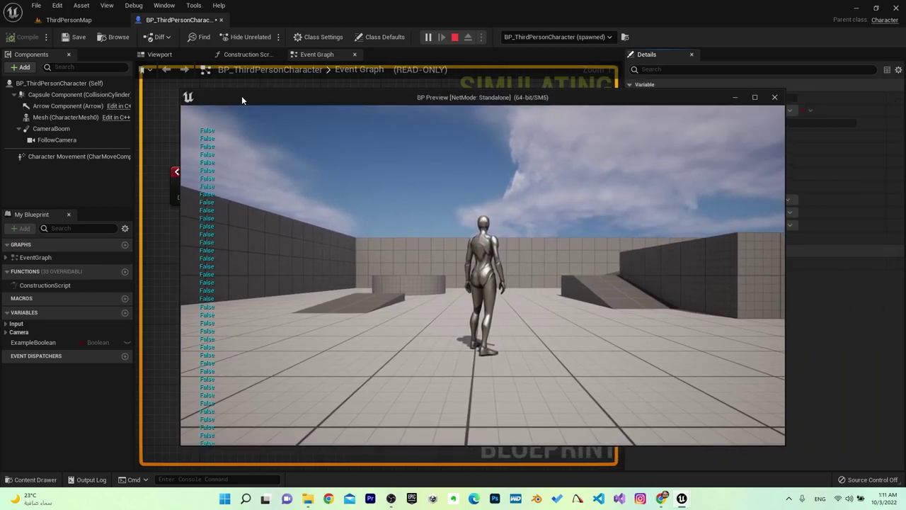
key("Escape")
left_click(329, 264)
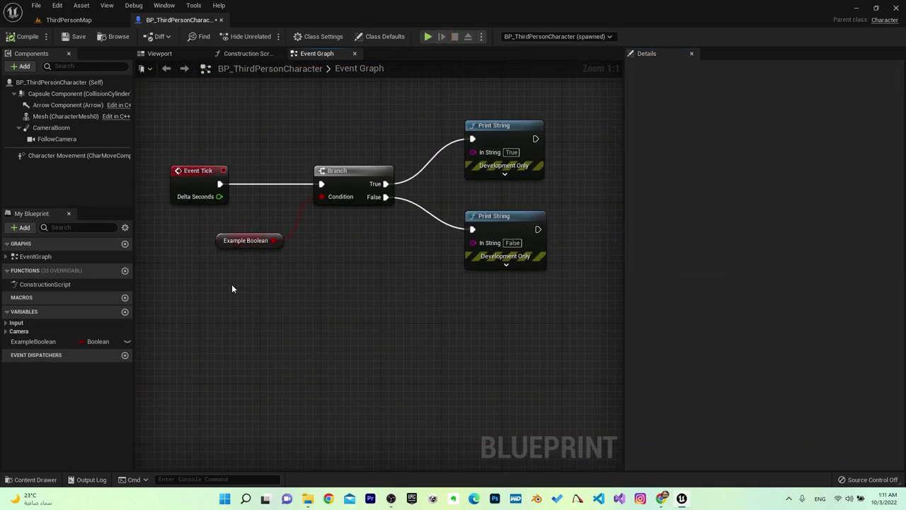
Search 'left mouse' and place a Left Mouse Button event node below the Event Tick chain.
left_click(228, 246)
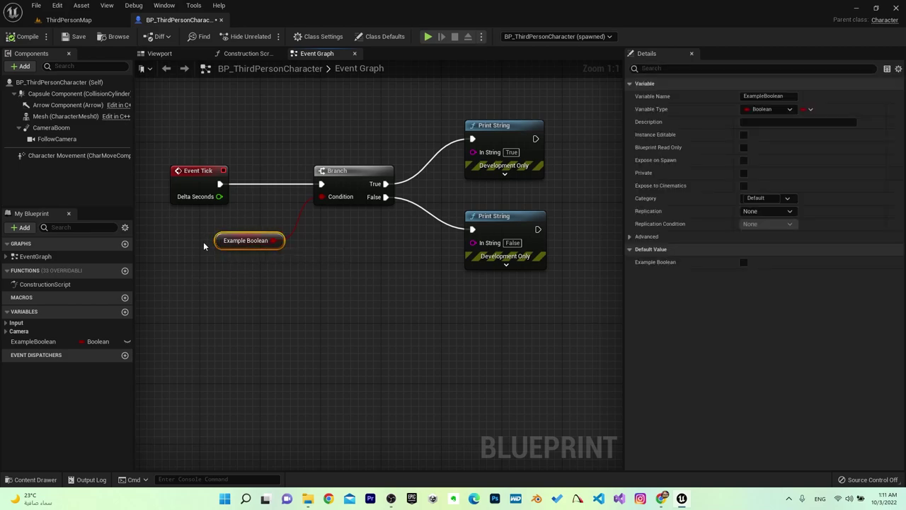
left_click(347, 171)
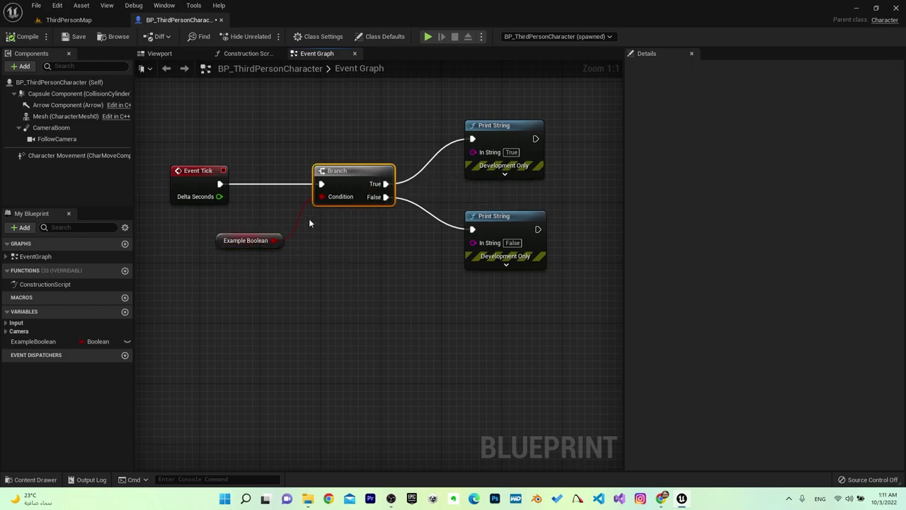
left_click(228, 243)
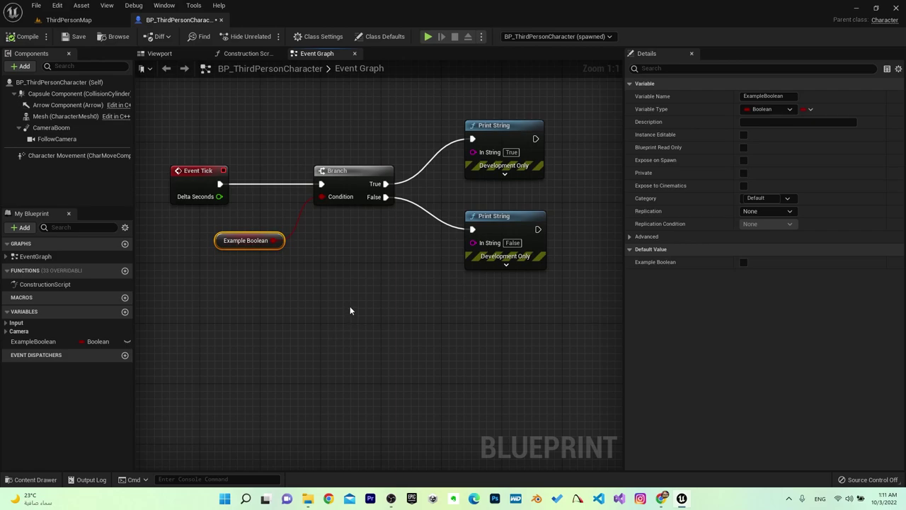
right_click(210, 333)
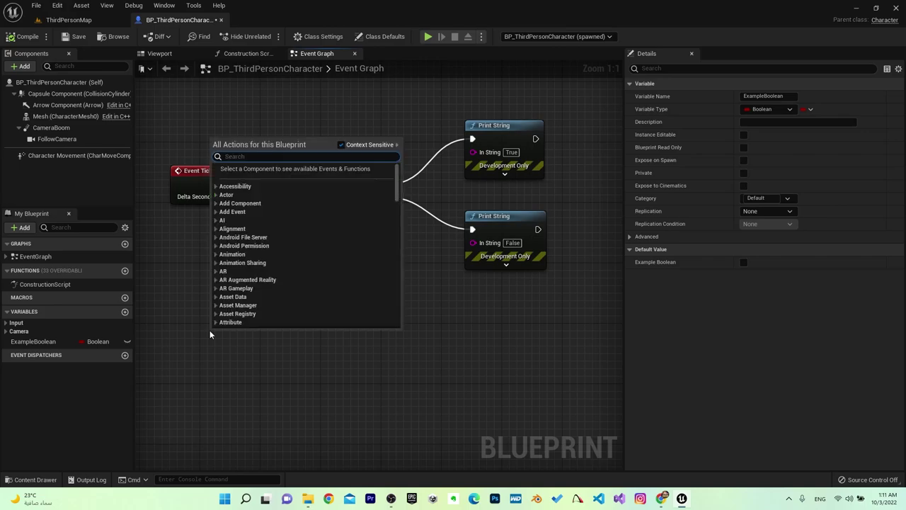
type("left mouse")
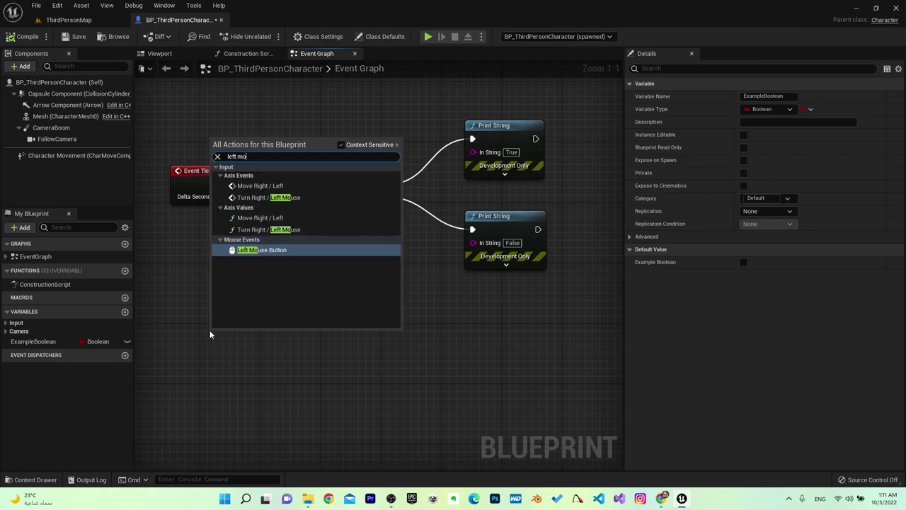
left_click(247, 227)
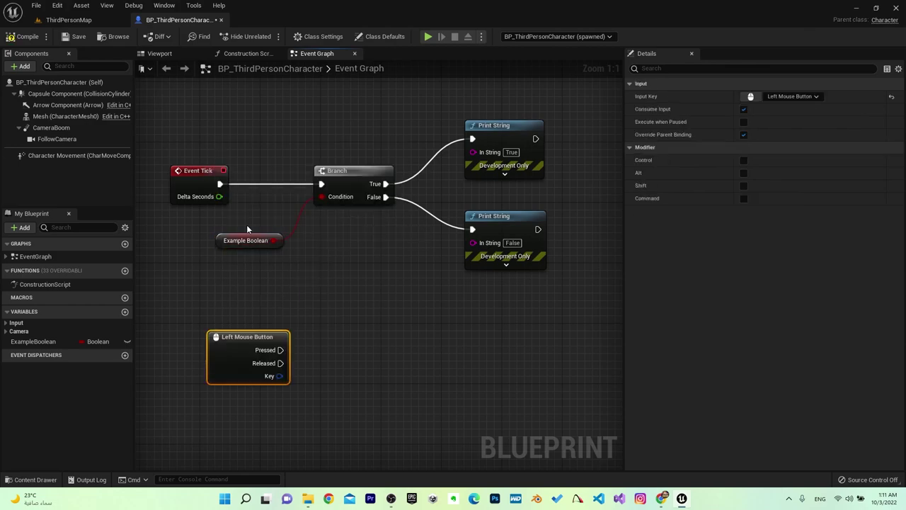
left_click_drag(248, 332, 218, 324)
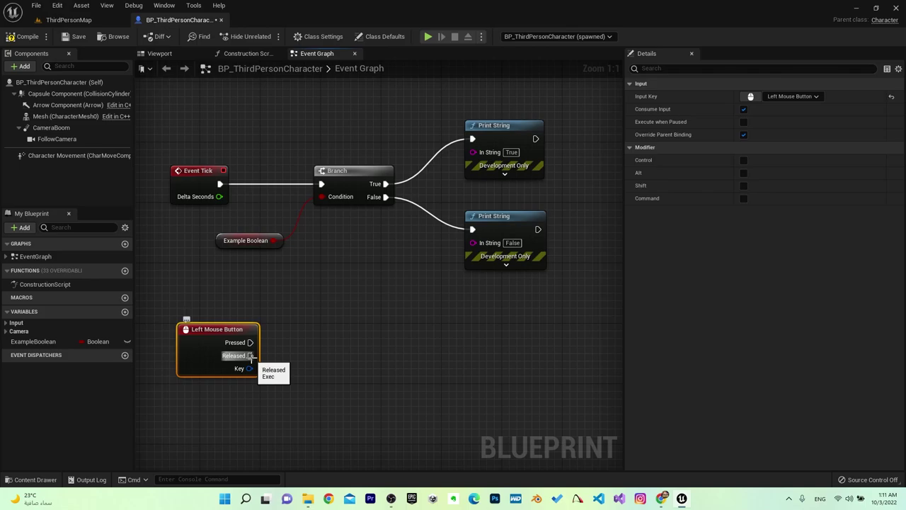
left_click_drag(250, 343, 354, 339)
left_click(289, 351)
Add a Branch node driven by the Left Mouse Button's Pressed output.
left_click_drag(250, 342, 346, 342)
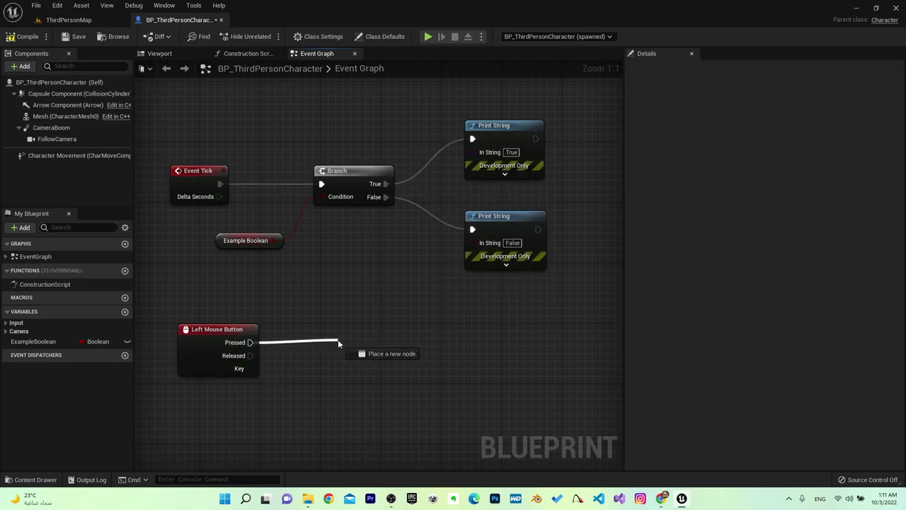
type("branch")
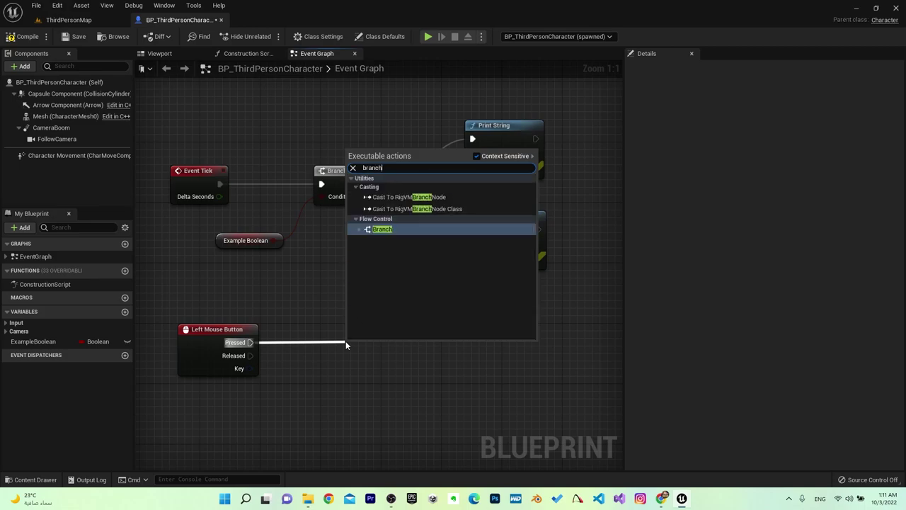
key("Return")
left_click_drag(365, 350, 369, 328)
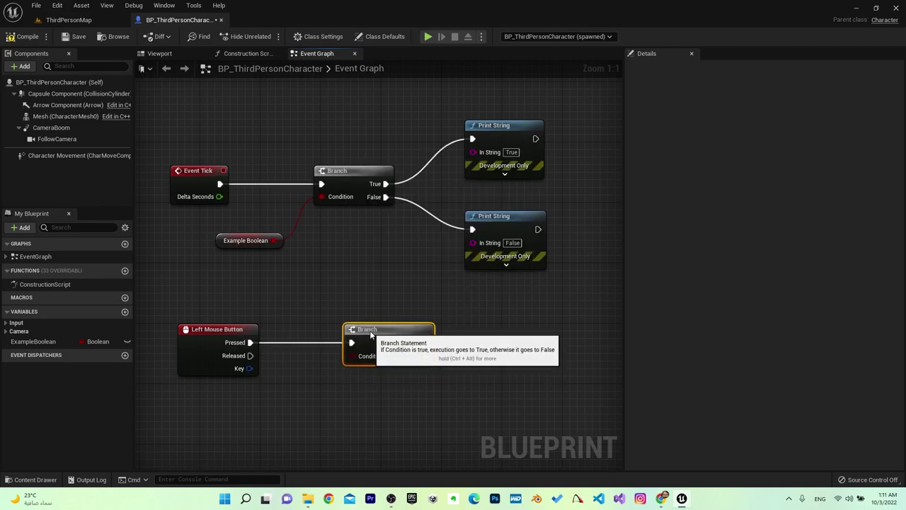
left_click(306, 398)
Plug an Example Boolean getter into the Branch Condition and add a SET Example Boolean node.
left_click_drag(10, 342, 289, 389)
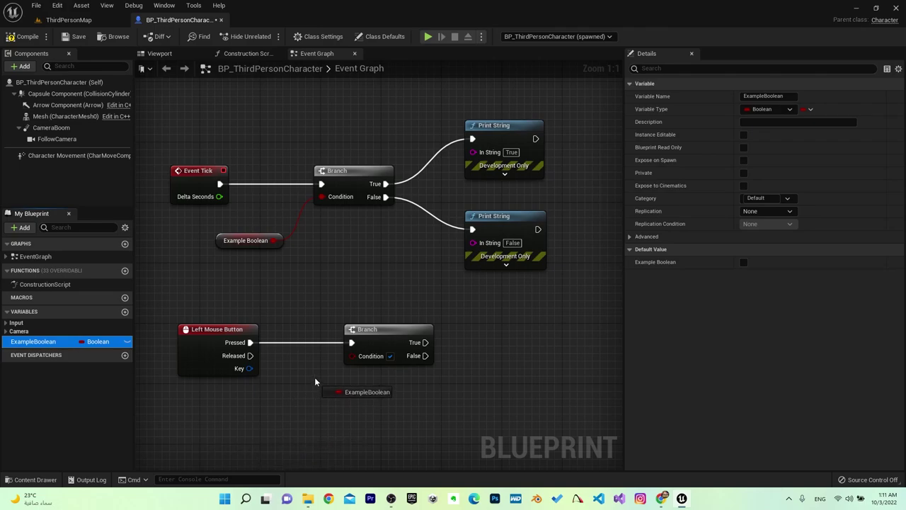
mouse_move(289, 391)
left_mouse_down()
mouse_move(360, 360)
mouse_move(343, 407)
left_mouse_up()
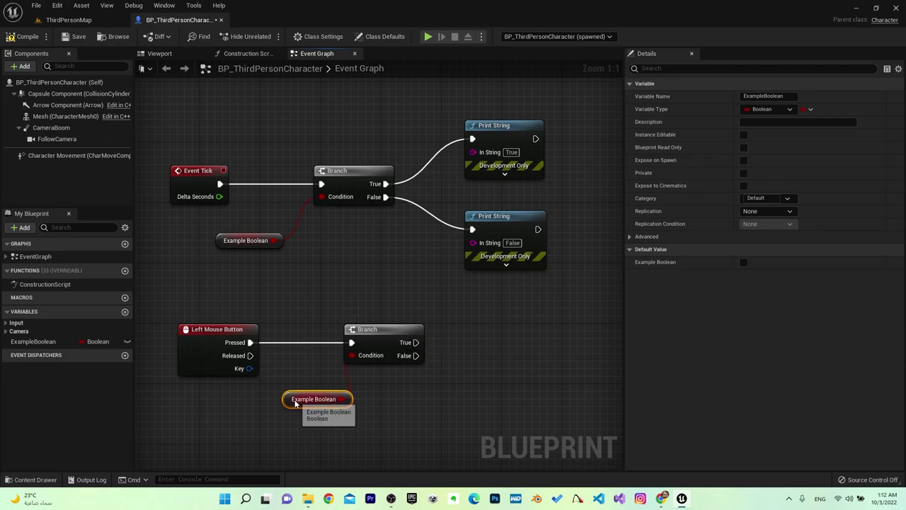
left_click_drag(287, 401, 280, 403)
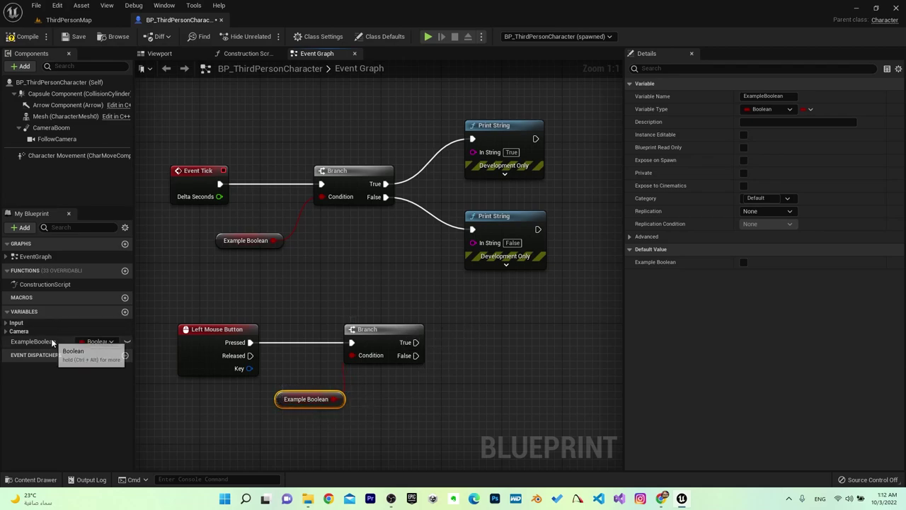
mouse_move(33, 341)
left_mouse_down()
mouse_move(445, 319)
mouse_move(466, 335)
mouse_move(513, 324)
left_mouse_up()
left_click(482, 354)
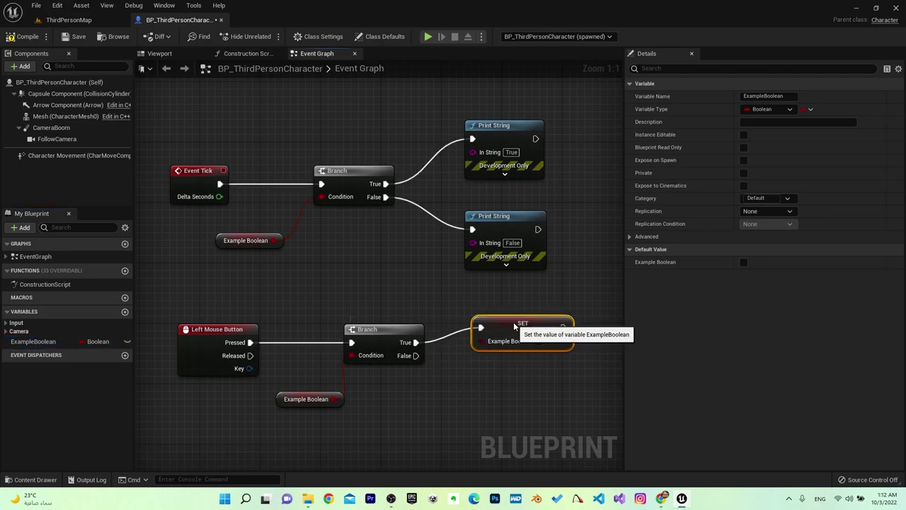
Default Example Boolean to true and wire Branch False to a second SET assigning true.
left_click(284, 398)
left_click(743, 263)
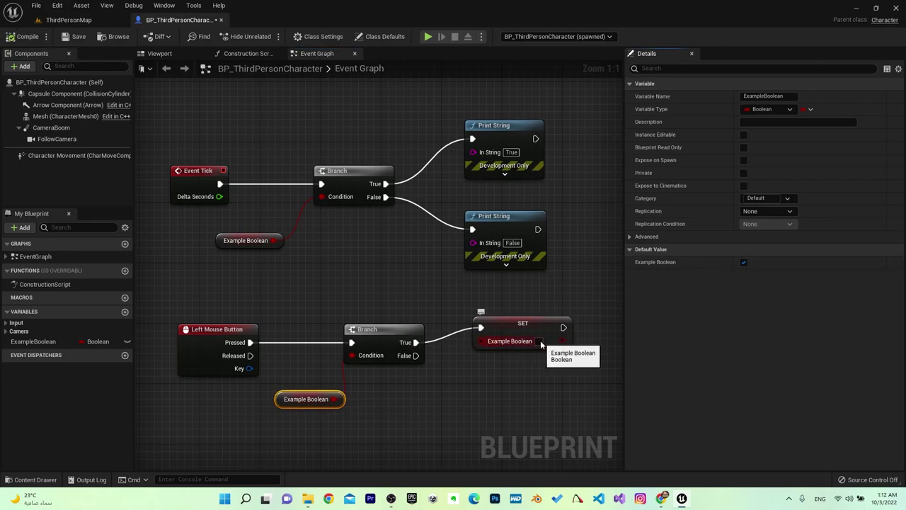
left_click_drag(38, 338, 475, 375)
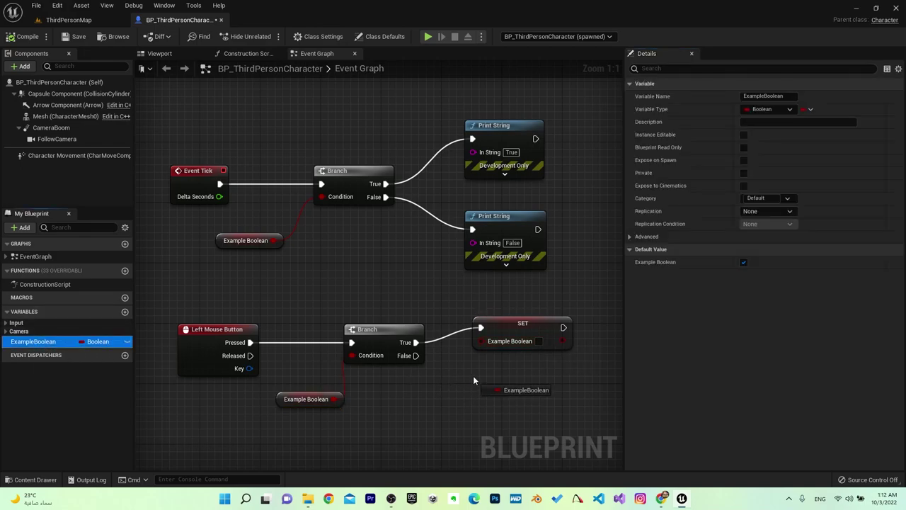
left_click(492, 405)
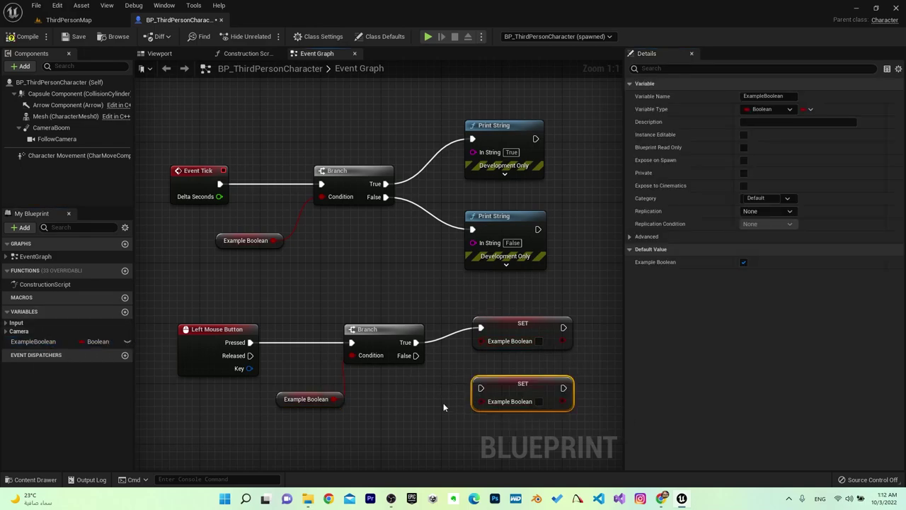
left_click_drag(416, 356, 480, 388)
left_click(538, 402)
left_click(428, 37)
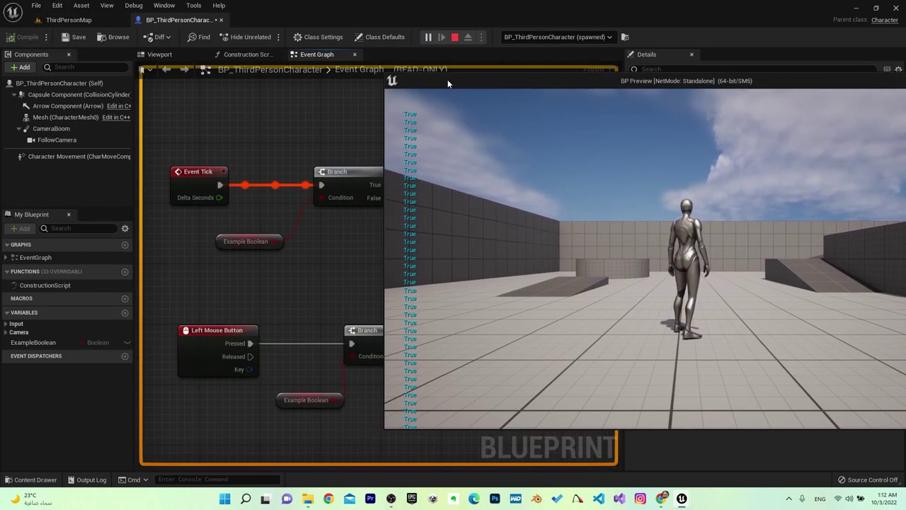
left_click_drag(447, 84, 505, 83)
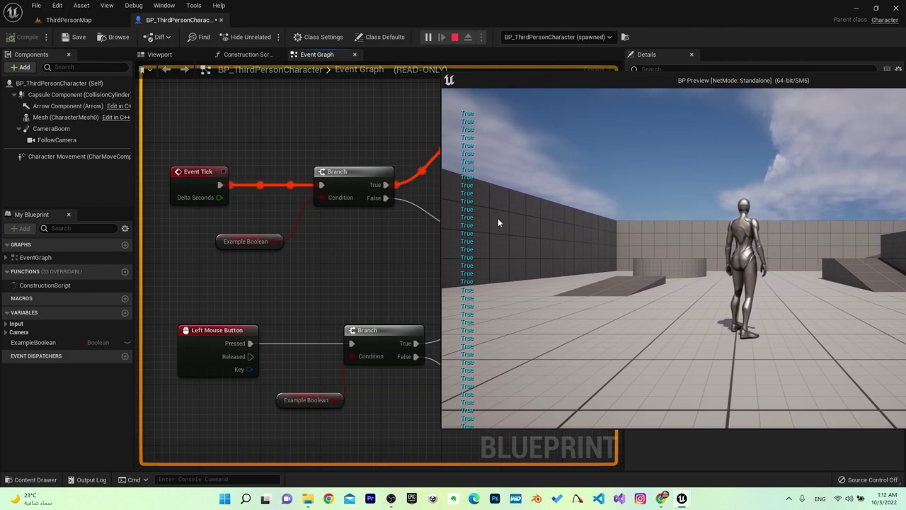
left_click(497, 218)
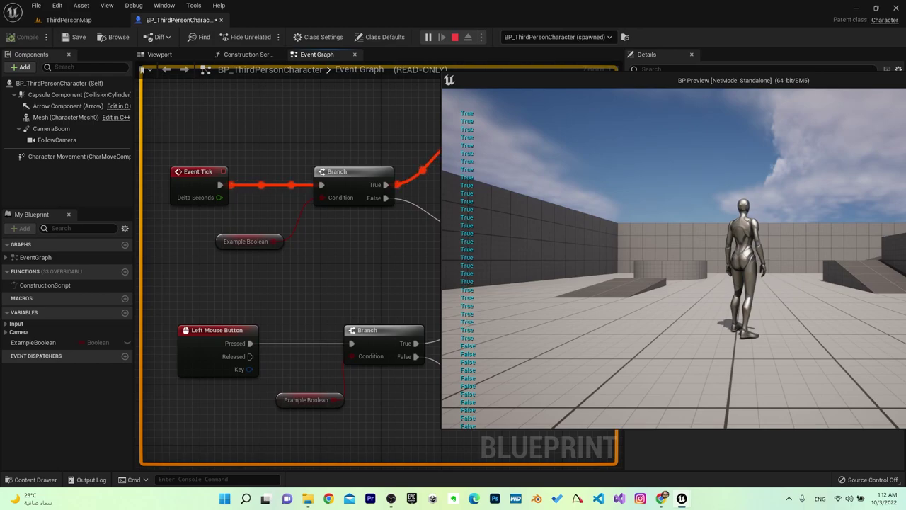
left_click(498, 218)
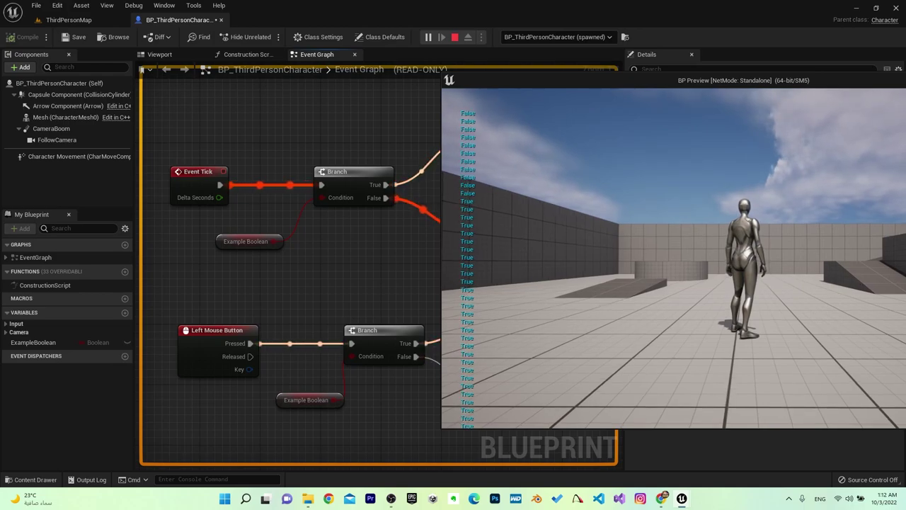
left_click(498, 218)
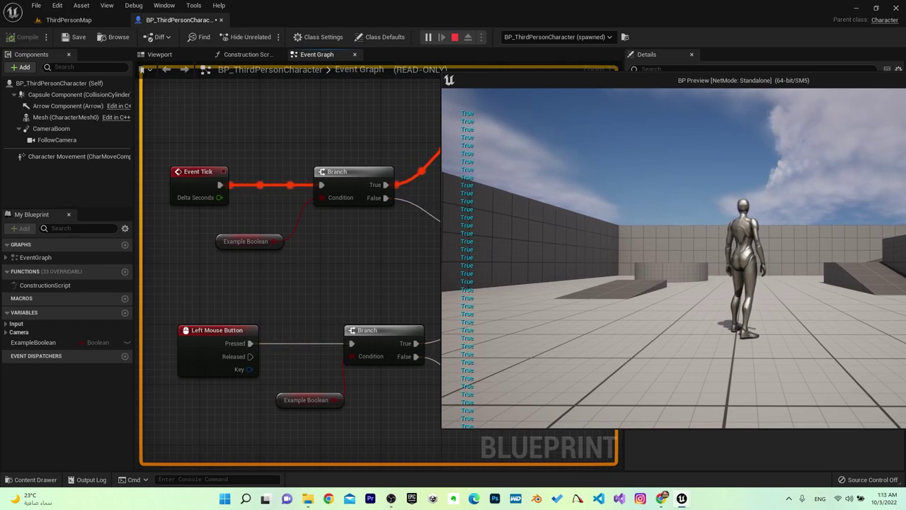
key("Escape")
Default Example Boolean to false, make the True setter assign true, and test-click in play.
right_click_drag(429, 399, 446, 334)
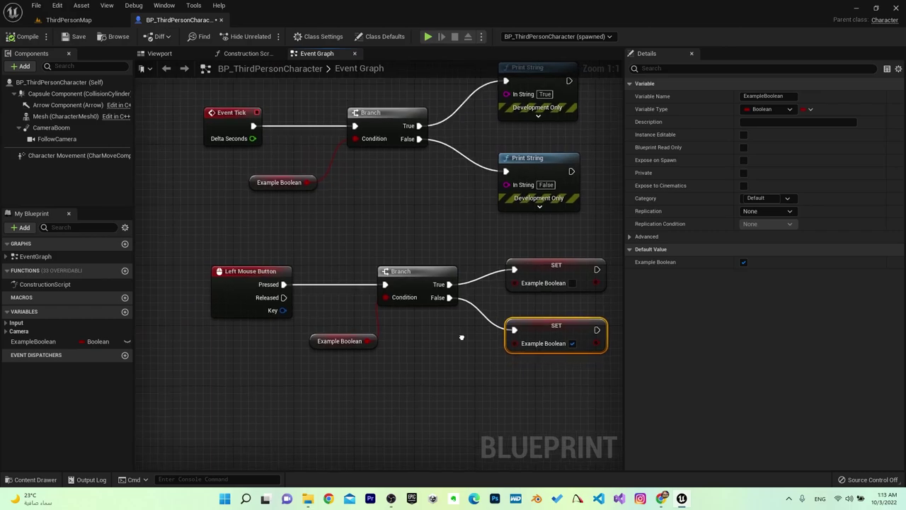
left_click(323, 336)
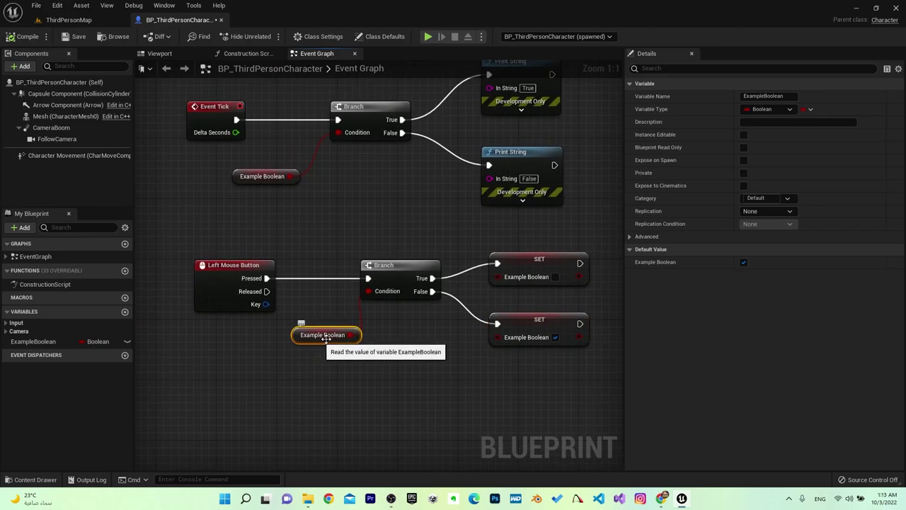
left_click(744, 262)
left_click(555, 276)
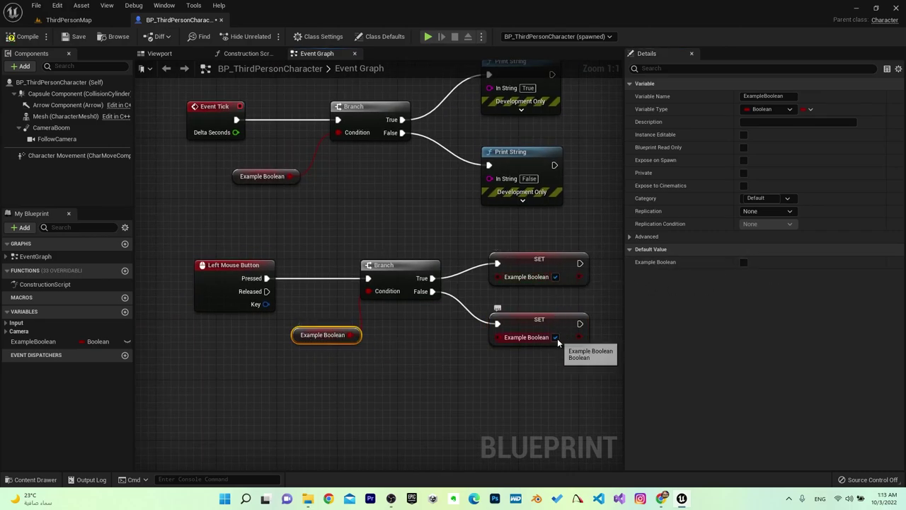
left_click(428, 36)
left_click(534, 195)
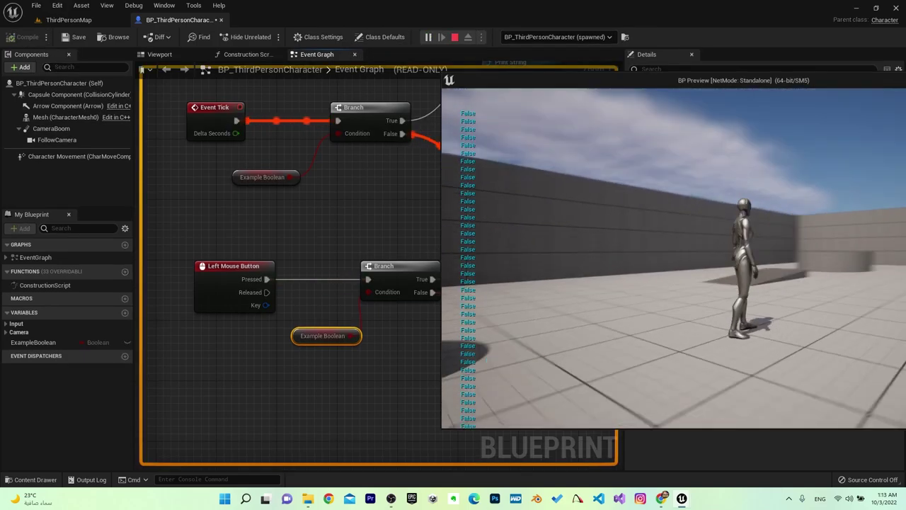
key("Escape")
Run another play test of the click logic and stop it.
left_click(262, 176)
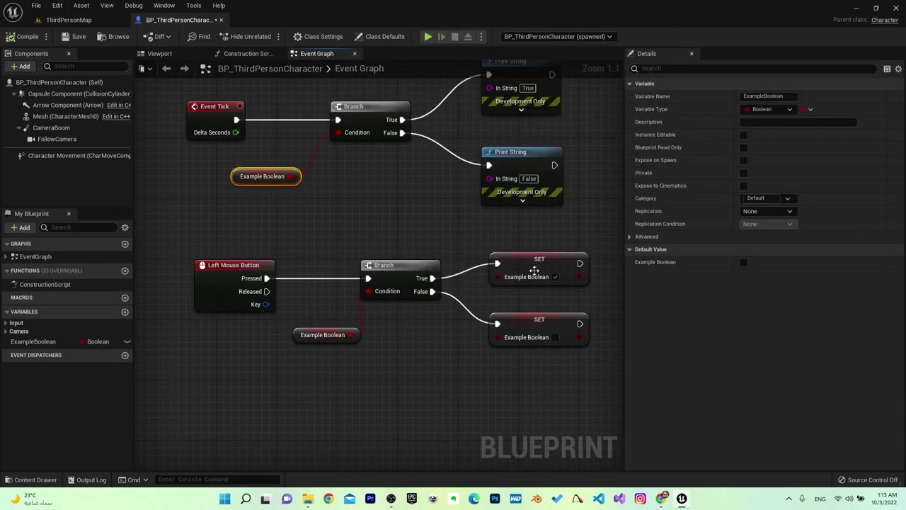
key("Home")
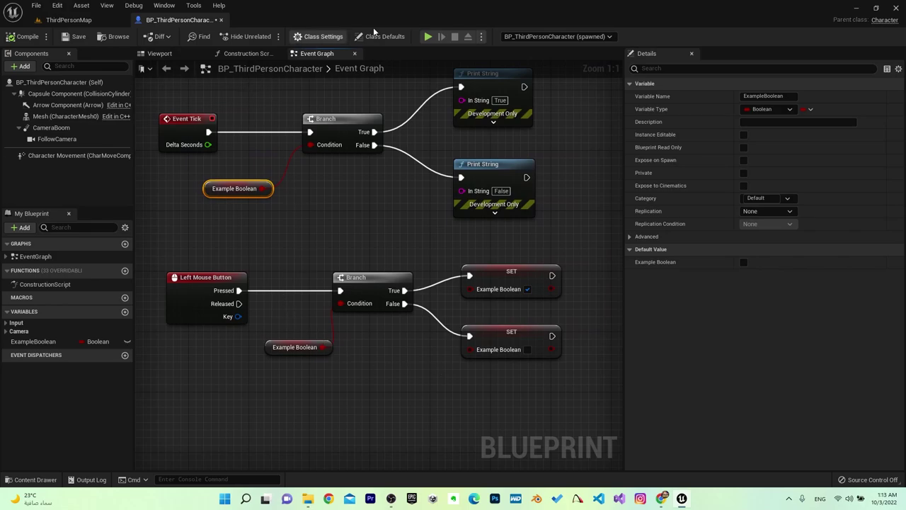
left_click(427, 36)
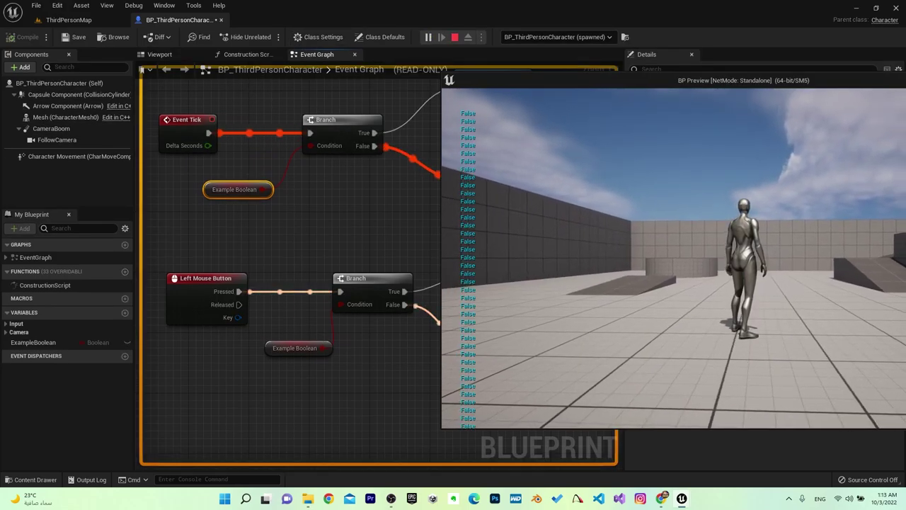
key("Escape")
Make the True setter assign false, the False setter true, default true, then test toggling.
left_click(494, 341)
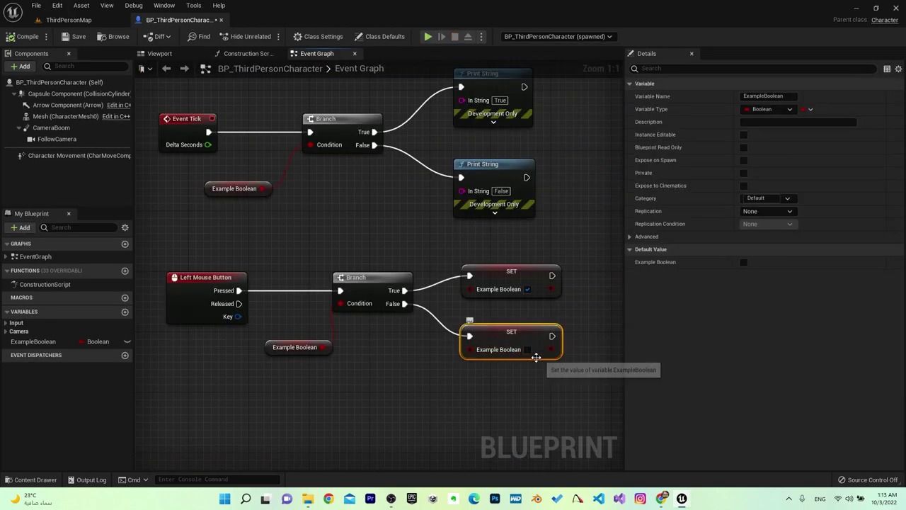
left_click(280, 353)
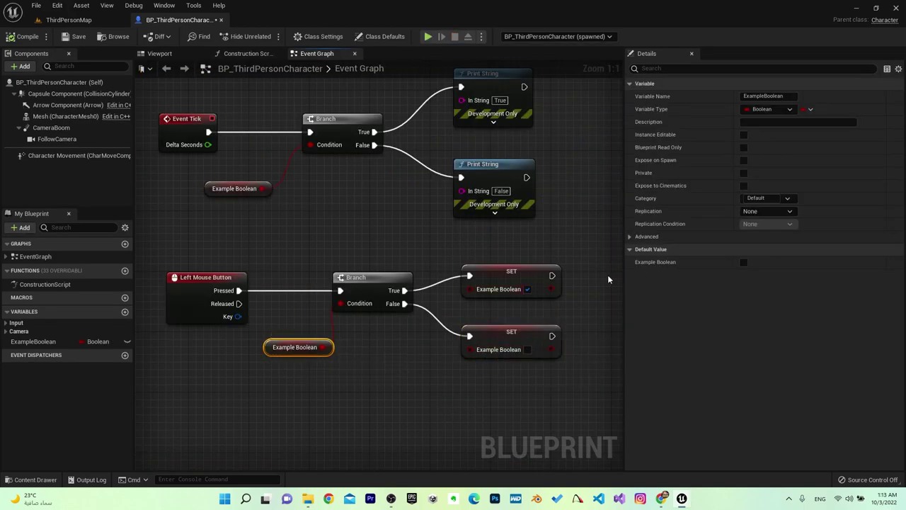
left_click(528, 349)
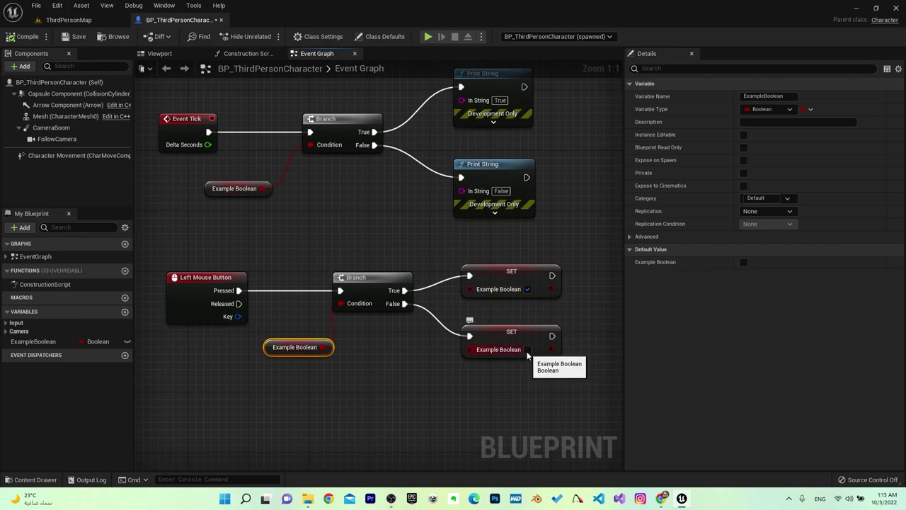
left_click(527, 289)
left_click(743, 262)
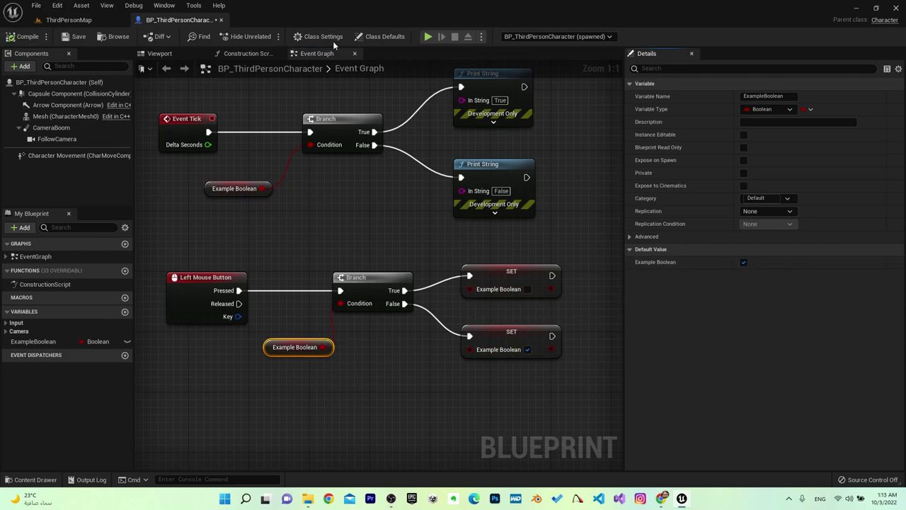
left_click(427, 36)
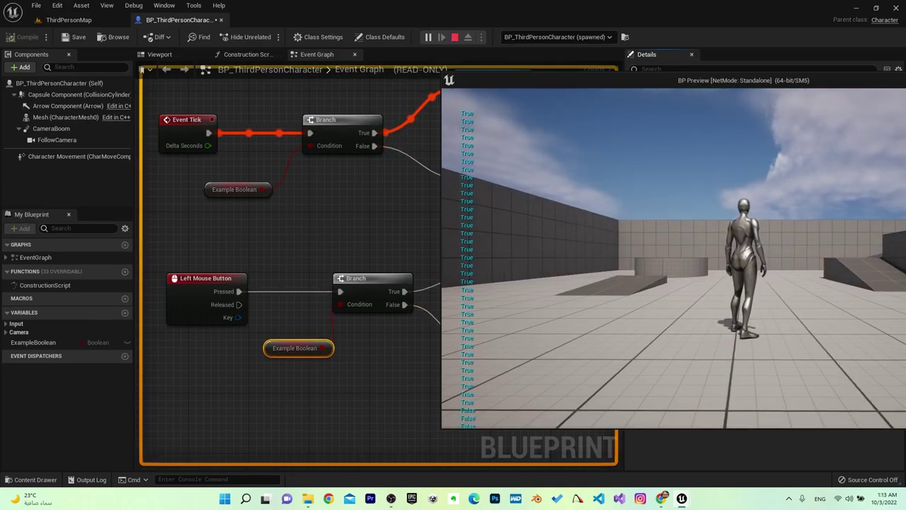
left_click(673, 255)
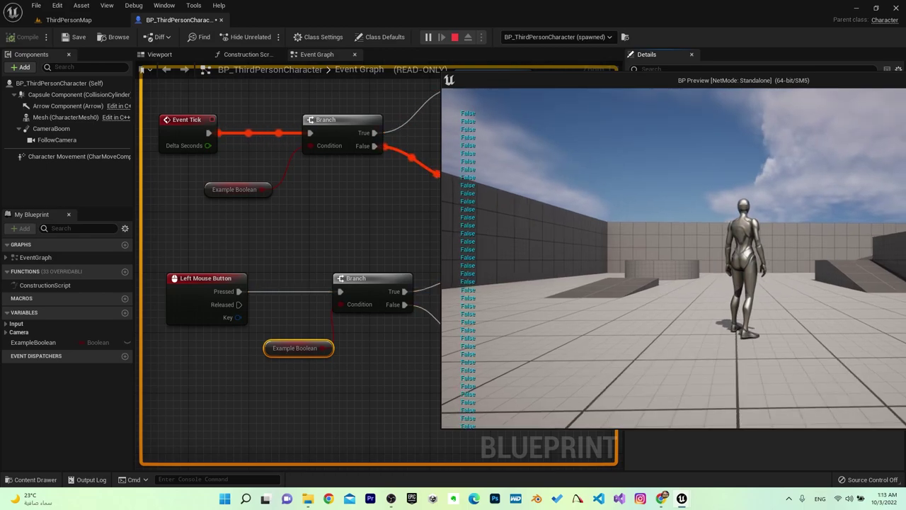
key("Escape")
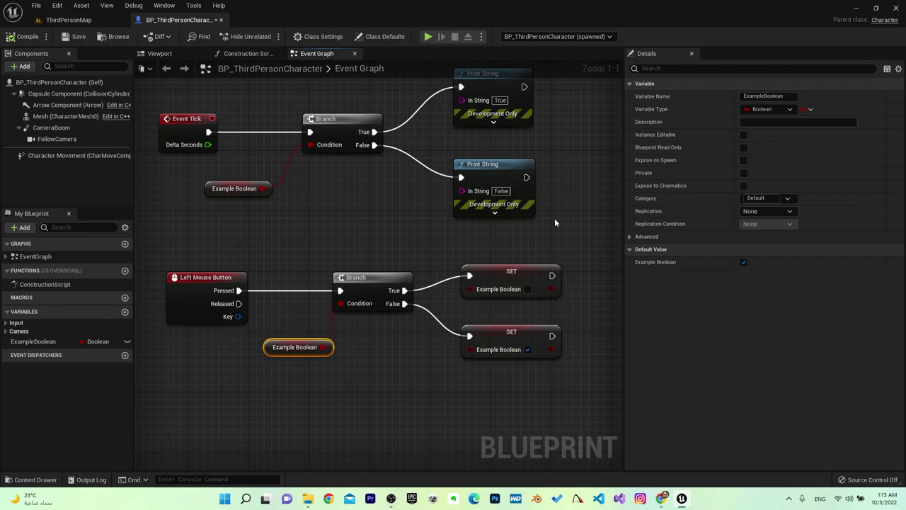
Add an AND Boolean node from Example Boolean's output via the 'and' search.
right_click(331, 190)
type("and")
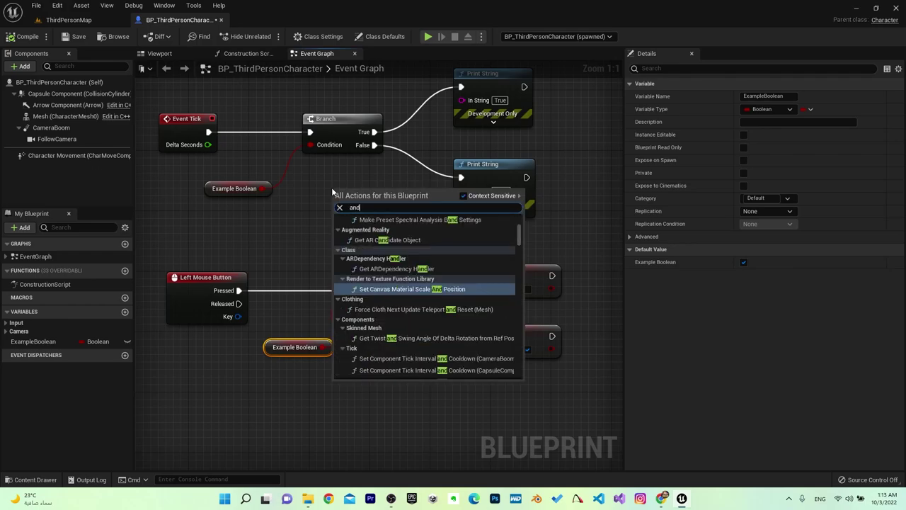
left_click(287, 229)
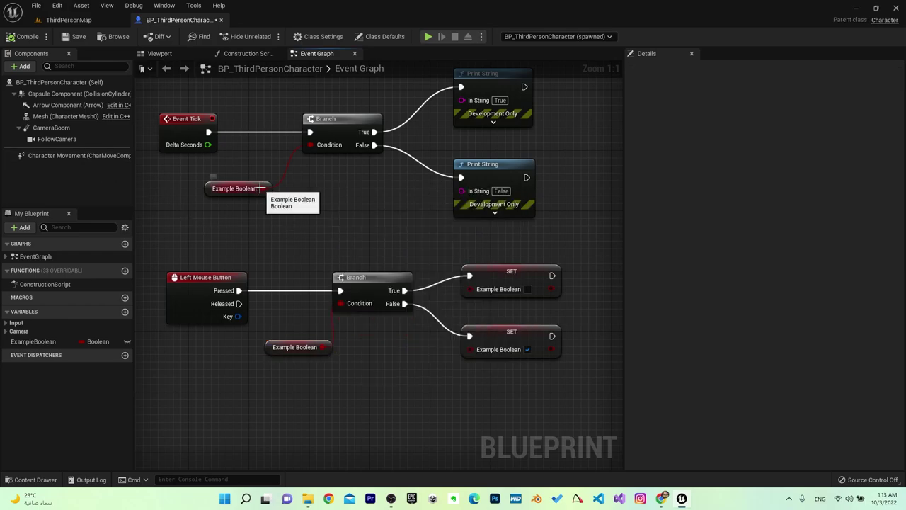
left_click_drag(262, 188, 311, 204)
type("and")
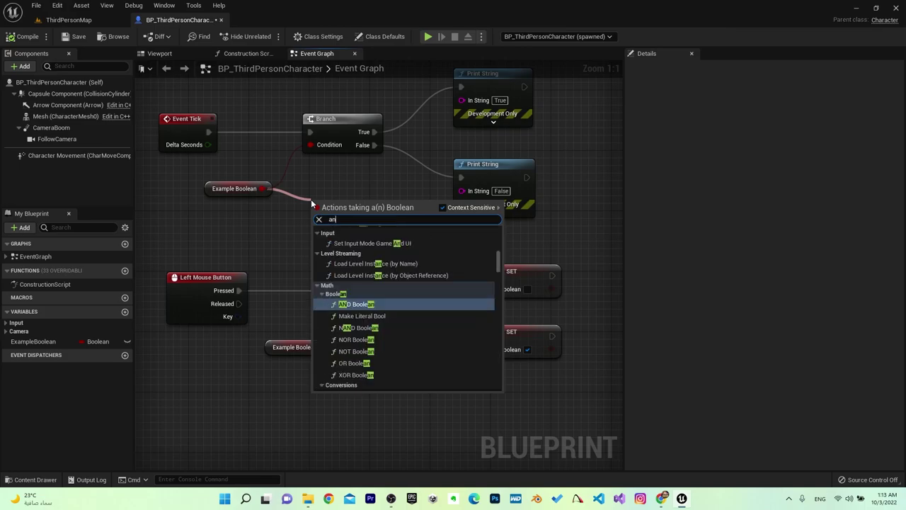
left_click(362, 307)
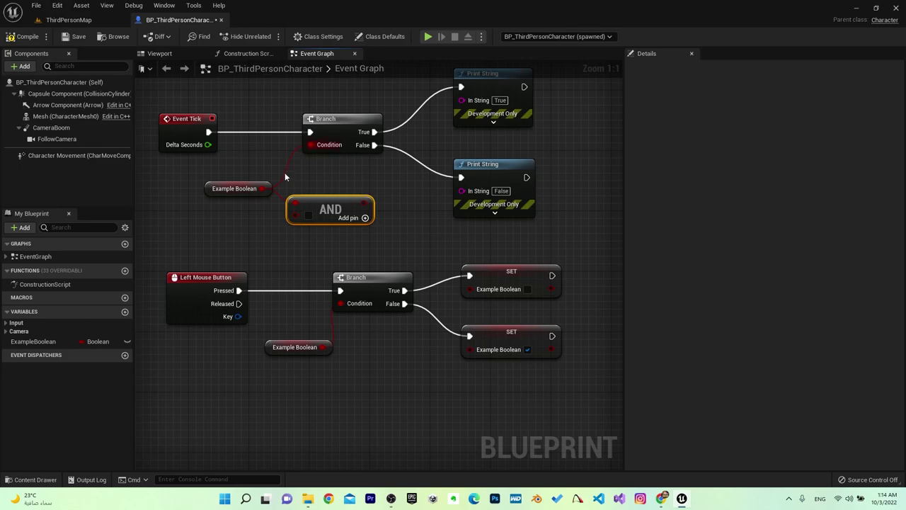
Break Example Boolean's link to the Tick Branch Condition and wire the AND output there instead.
left_click(311, 145, "alt")
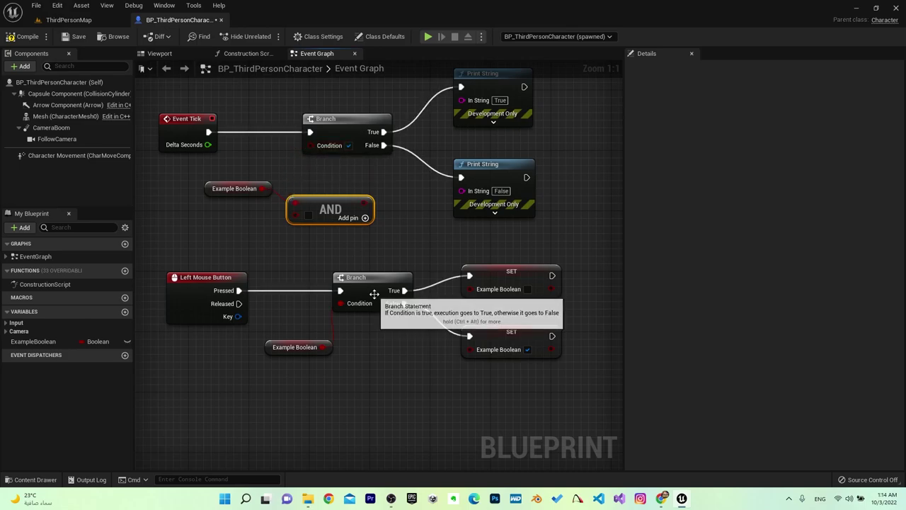
left_click_drag(229, 164, 324, 206)
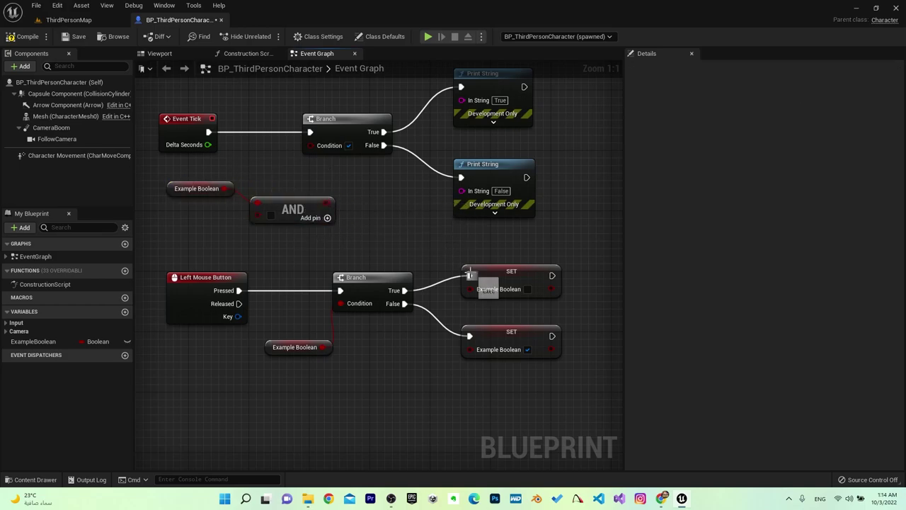
mouse_move(469, 274)
left_mouse_down("ctrl")
mouse_move(462, 281)
mouse_move(461, 272)
left_mouse_up("ctrl")
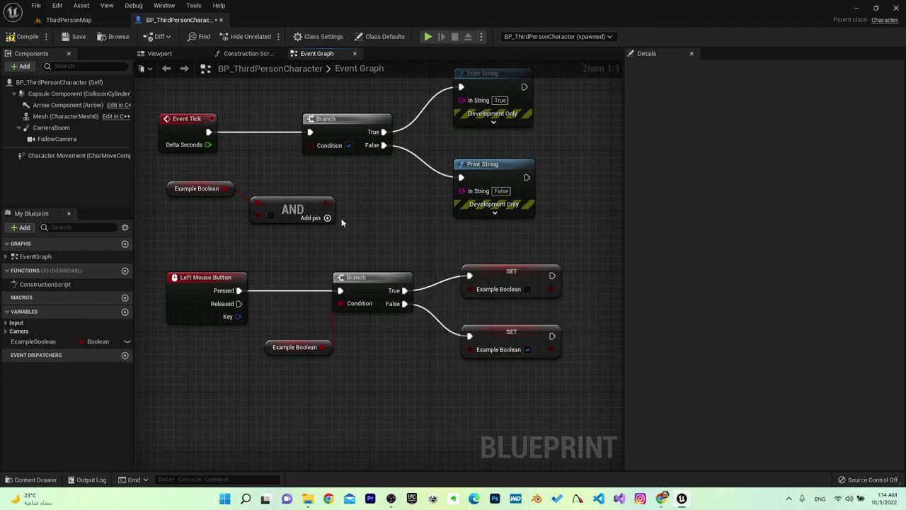
right_click_drag(341, 218, 371, 263)
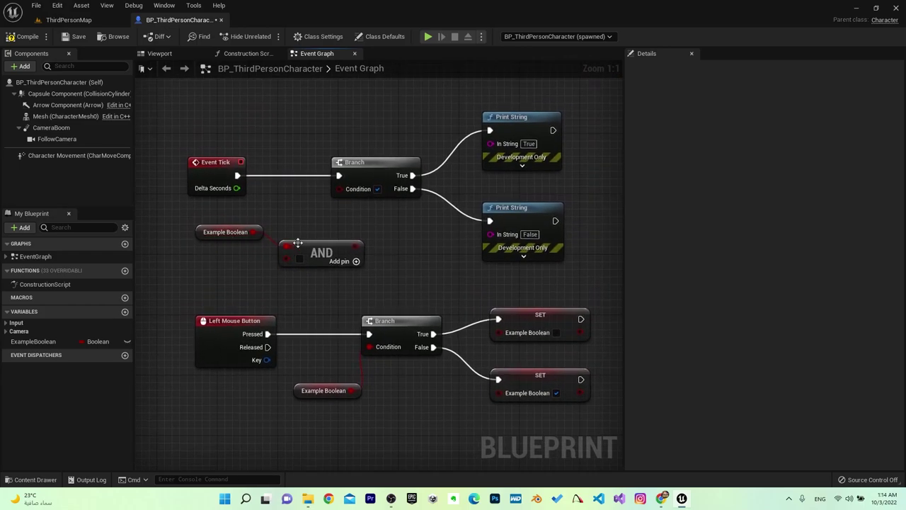
left_click(298, 242)
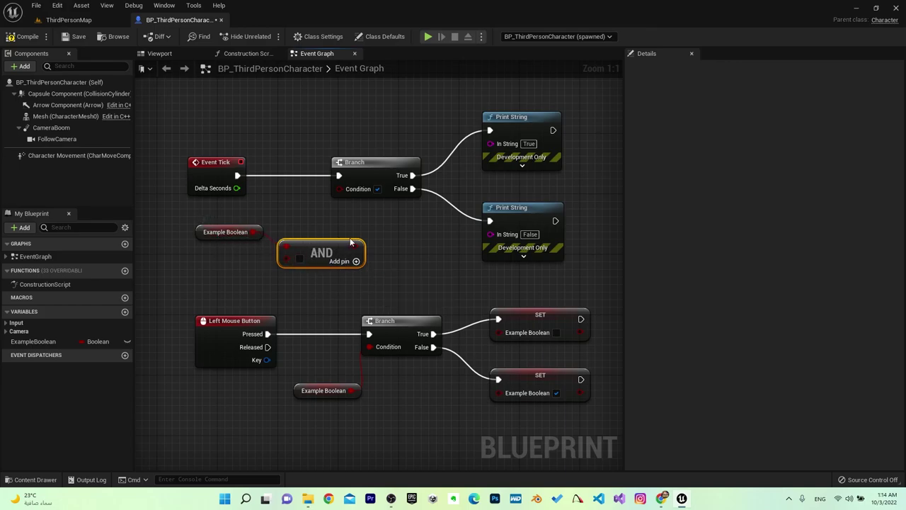
left_click_drag(354, 246, 341, 188)
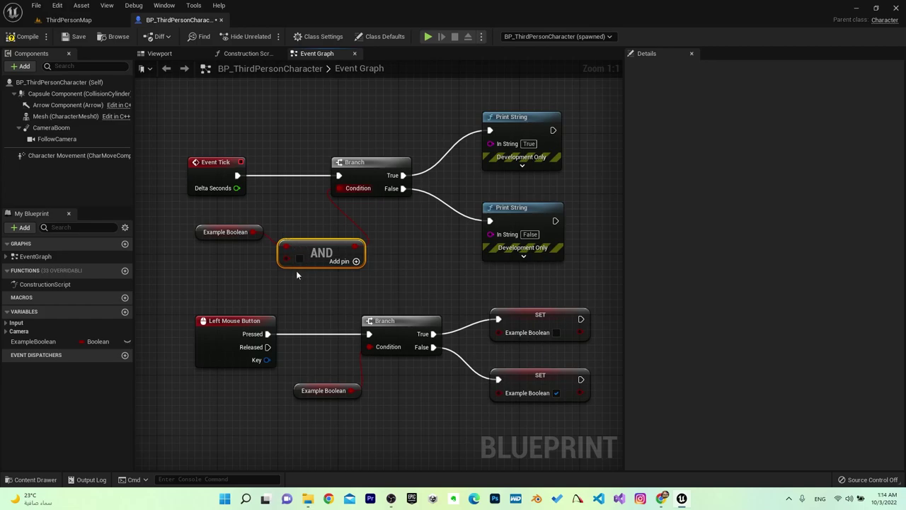
Play-test the AND-driven Branch twice with its default inputs.
left_click(204, 233)
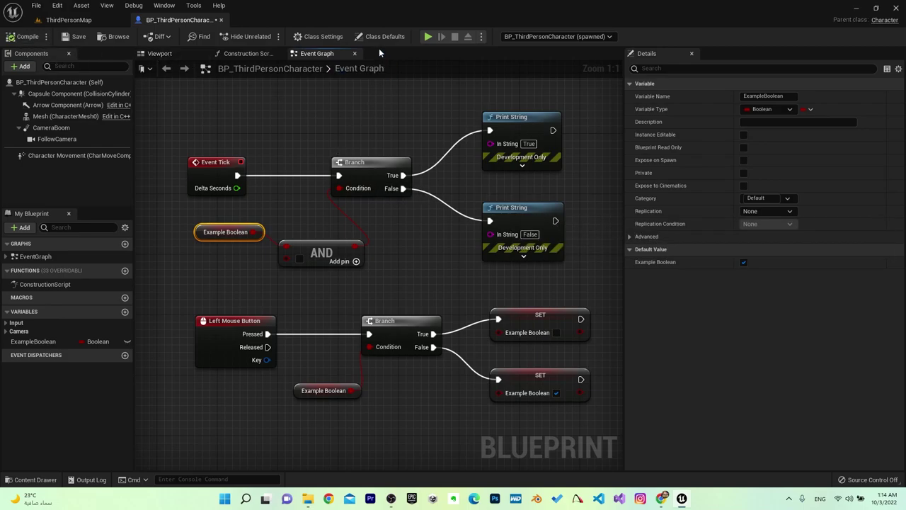
left_click(427, 36)
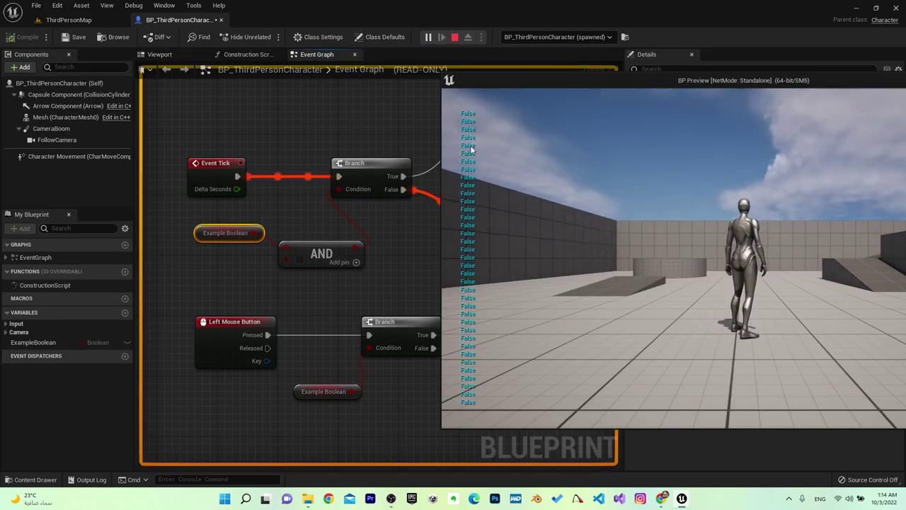
key("Escape")
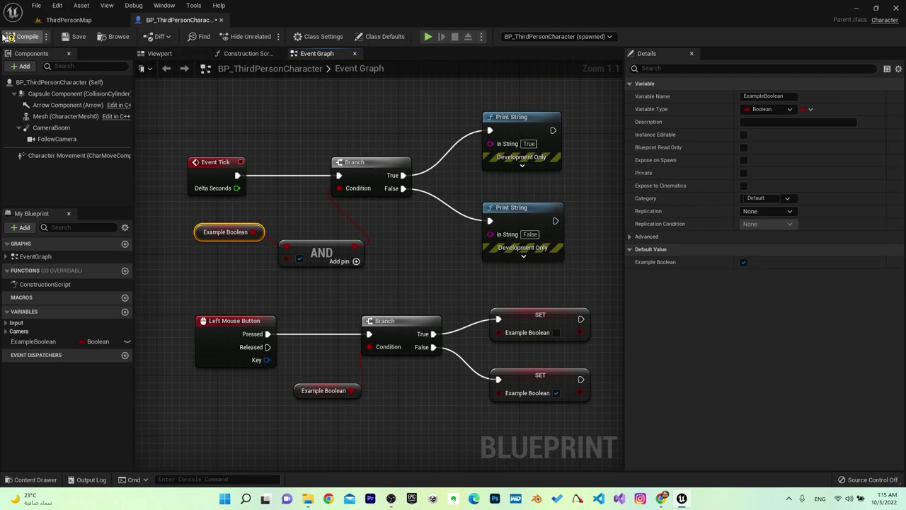
left_click(427, 36)
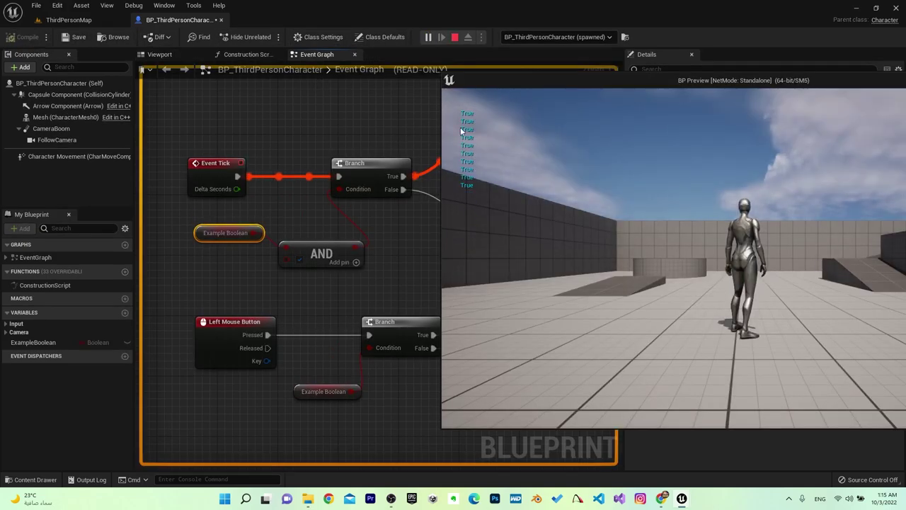
key("Escape")
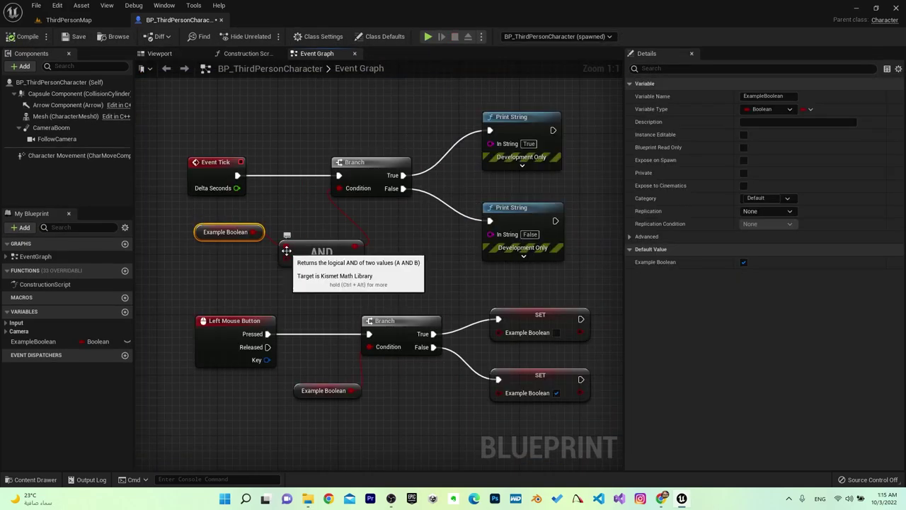
Tick the AND node's second input, retest, then feed Example Boolean into its first input.
left_click(301, 263)
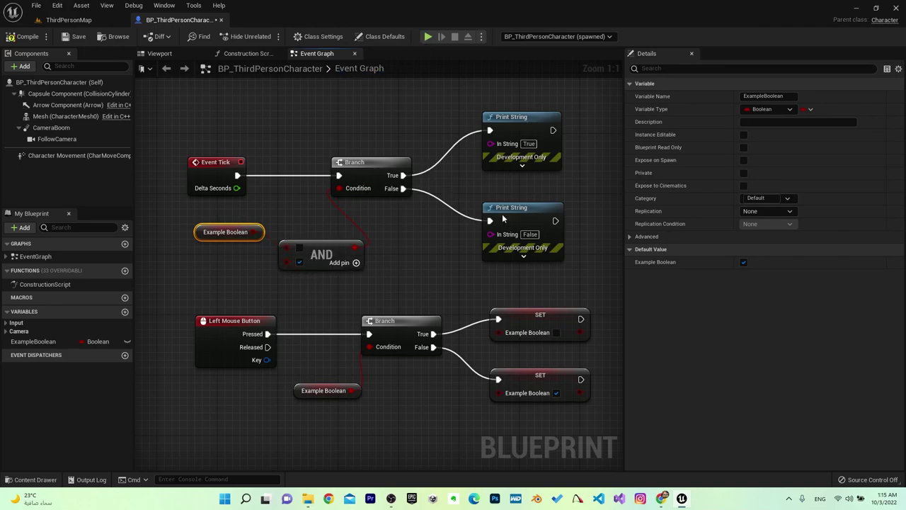
left_click(430, 36)
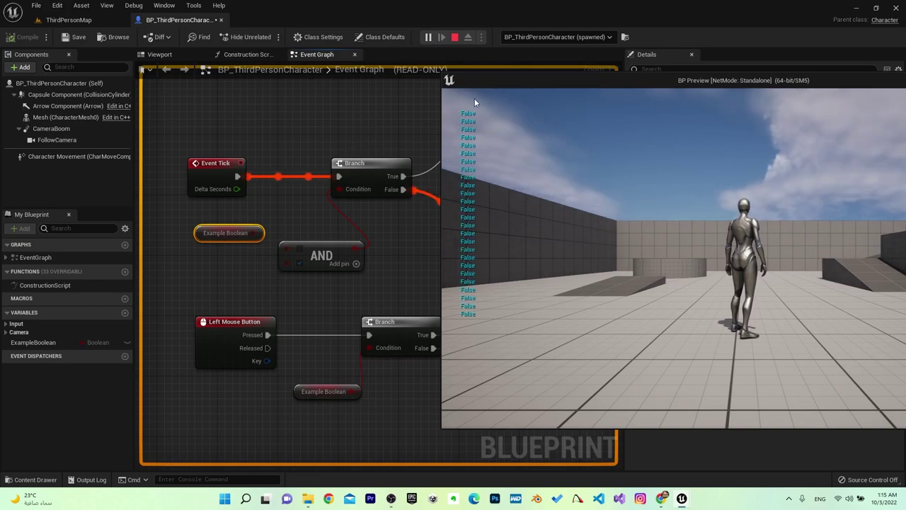
key("Escape")
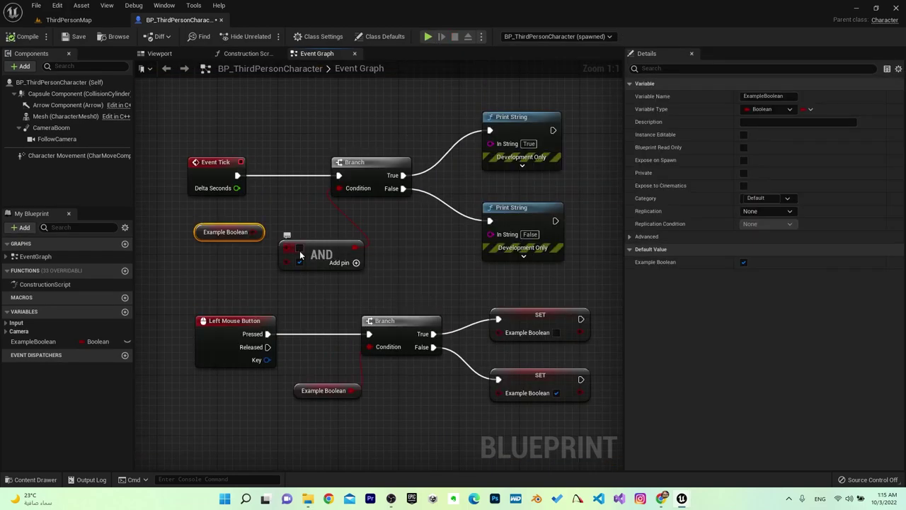
left_click(429, 37)
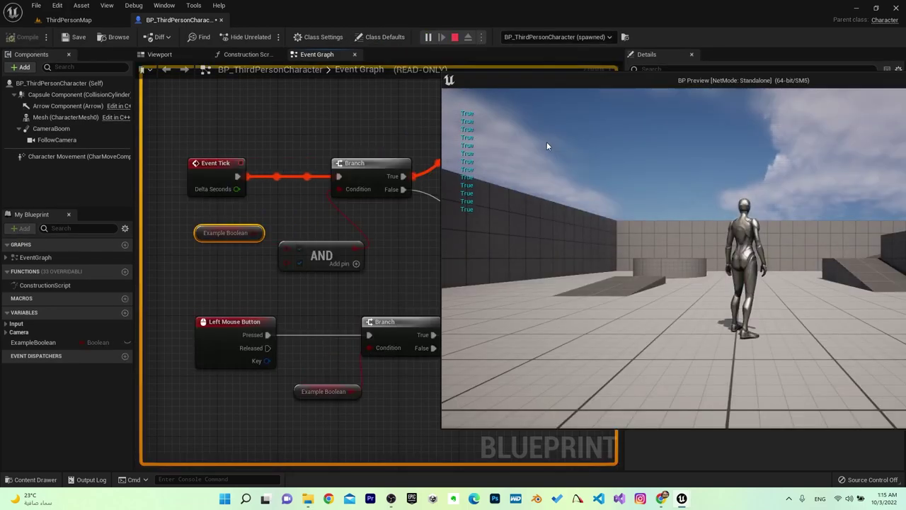
key("Escape")
left_click_drag(253, 232, 285, 248)
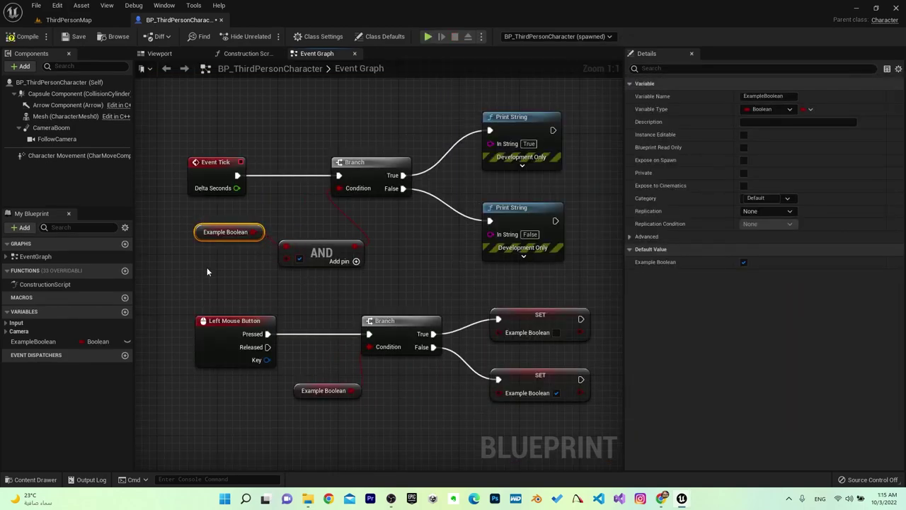
Add two extra input pins to the AND node, then reselect it.
left_click(355, 261)
left_click(355, 268)
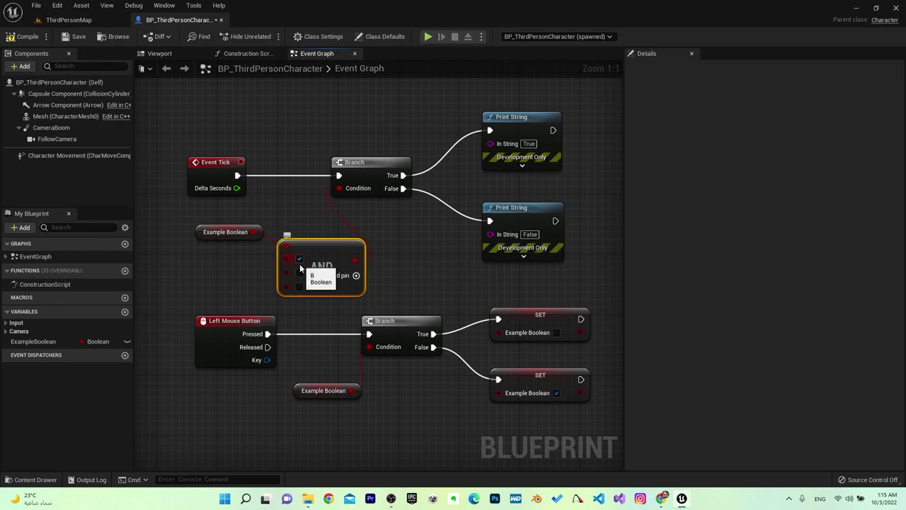
left_click(532, 117)
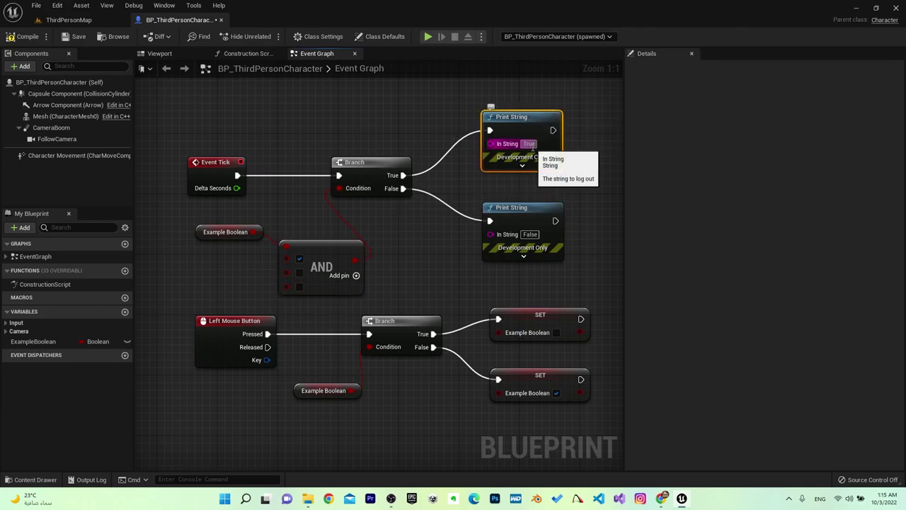
left_click(320, 241)
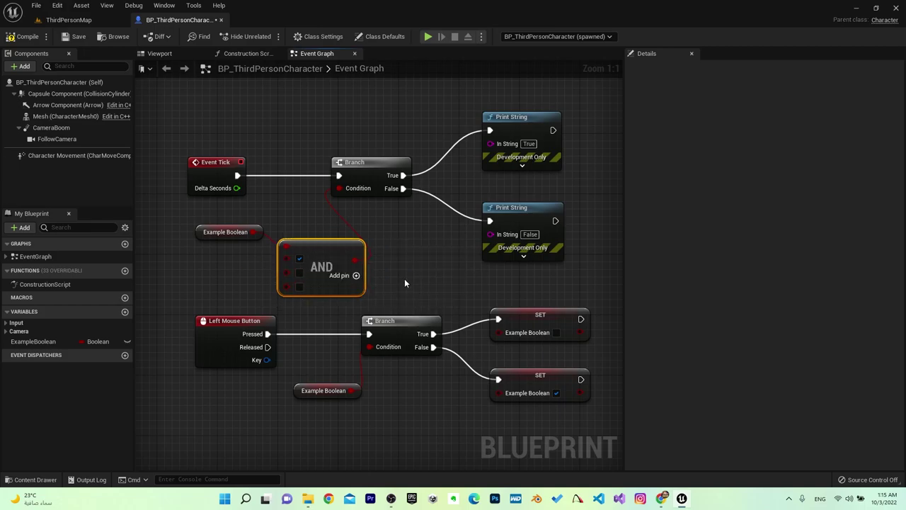
Swap the AND node for an OR Boolean from Example Boolean, wired to the Condition, with a third input.
key("Delete")
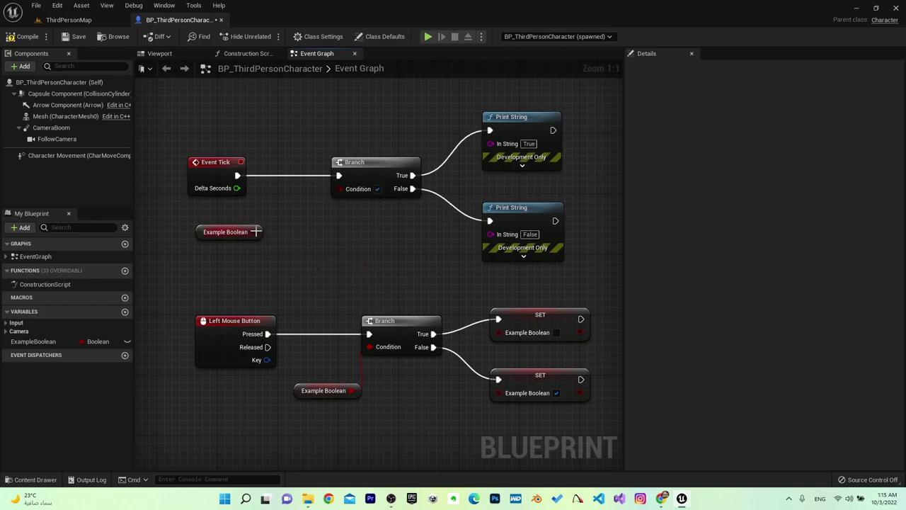
left_click_drag(255, 232, 292, 237)
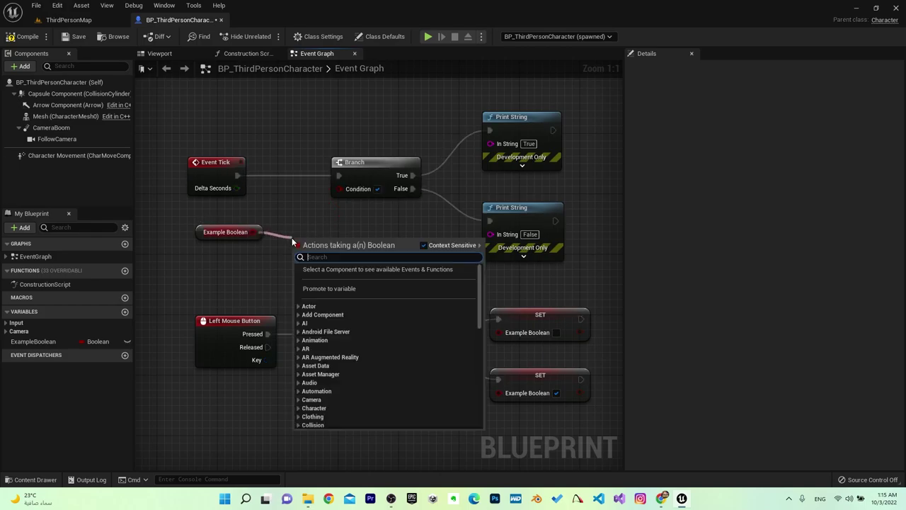
type("or")
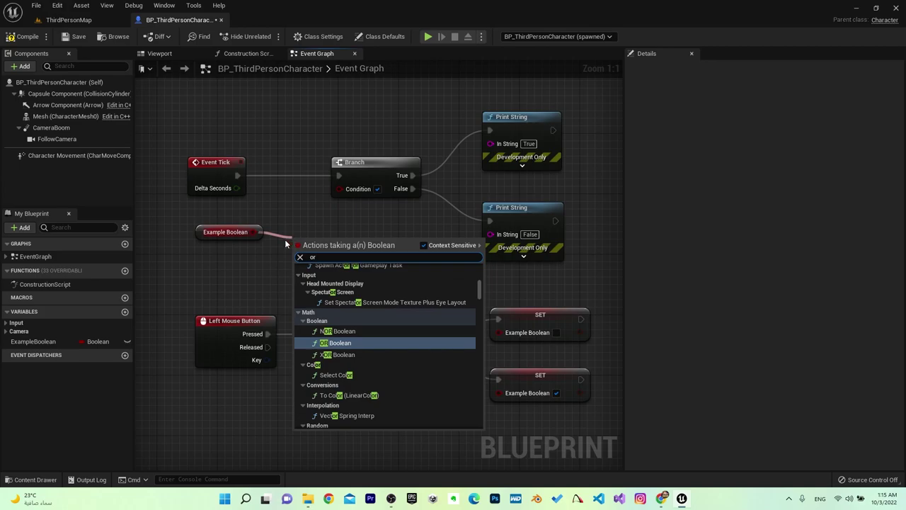
left_click(354, 345)
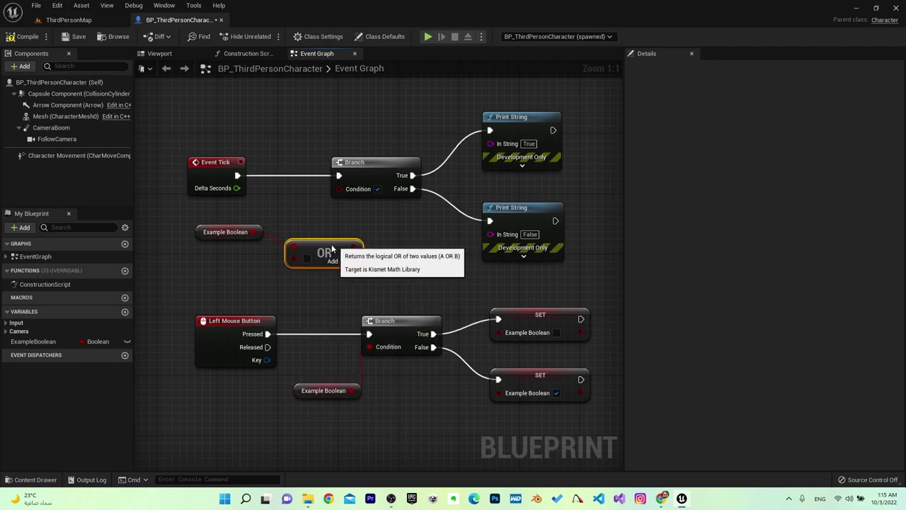
mouse_move(333, 253)
left_mouse_down()
mouse_move(311, 253)
mouse_move(340, 190)
left_mouse_up()
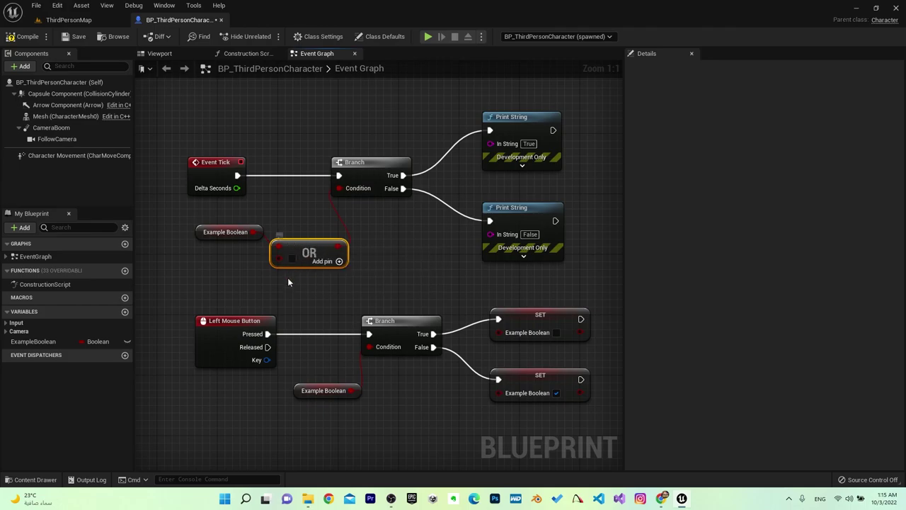
left_click(226, 232)
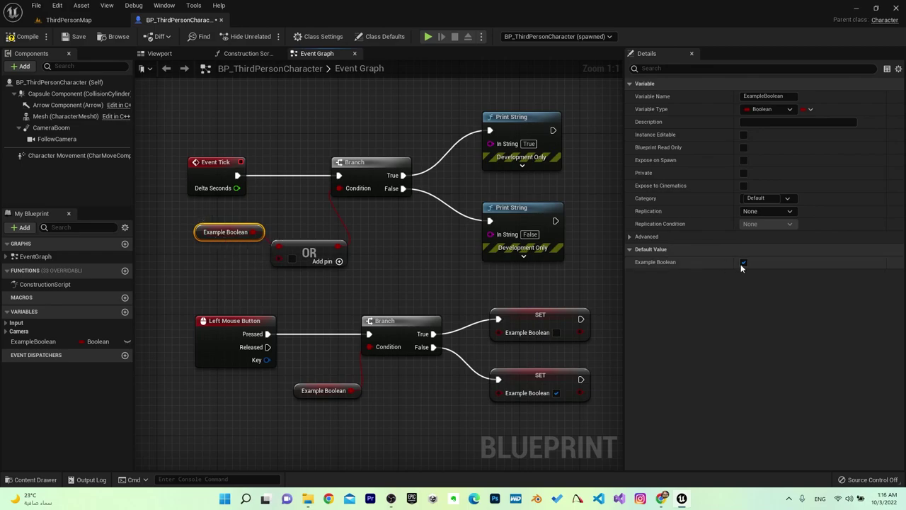
left_click(339, 262)
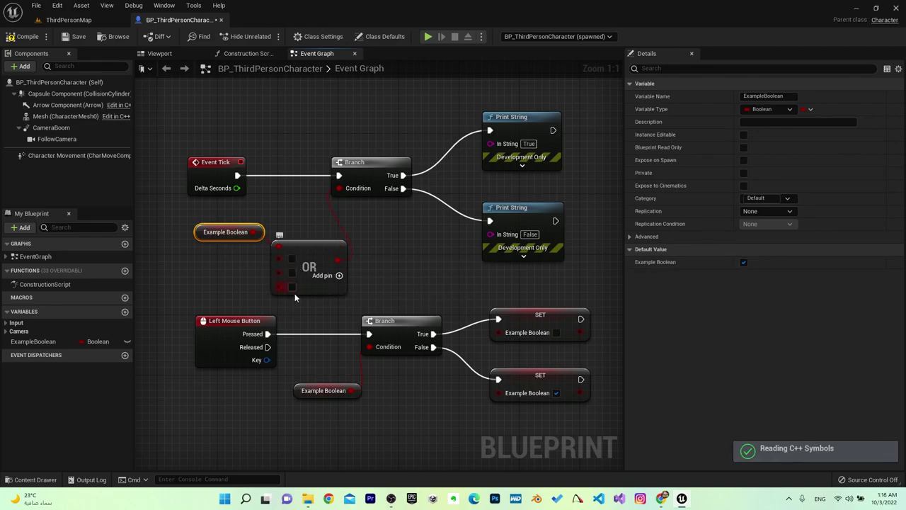
Play-test, then tick the OR node's second and third inputs and play-test again.
left_click(424, 34)
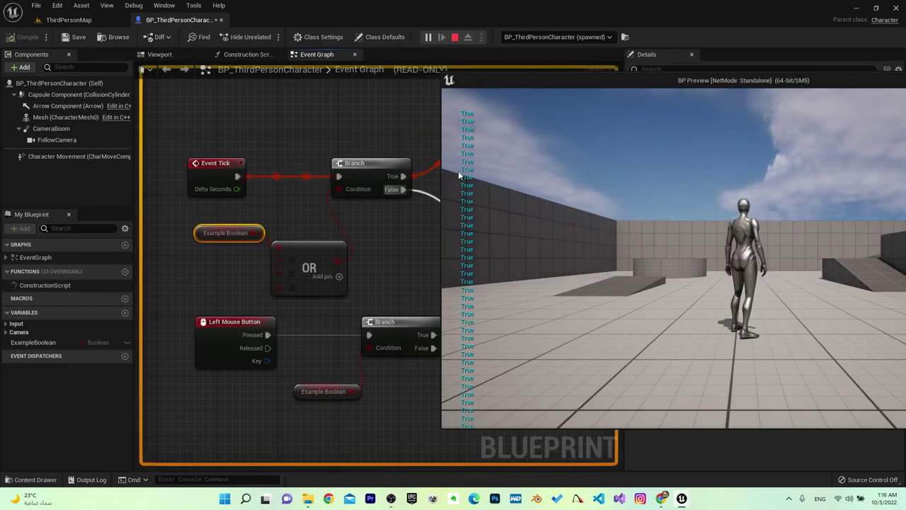
key("Escape")
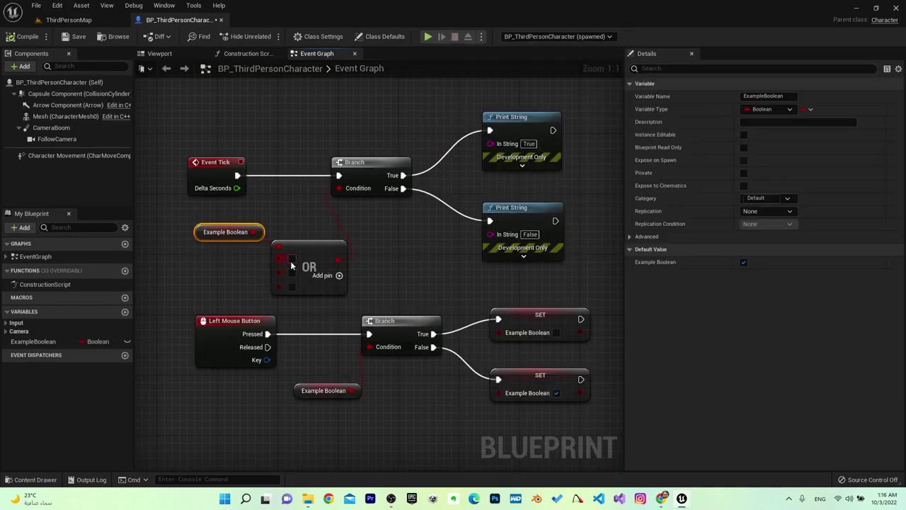
left_click(292, 273)
left_click(291, 286)
left_click(428, 36)
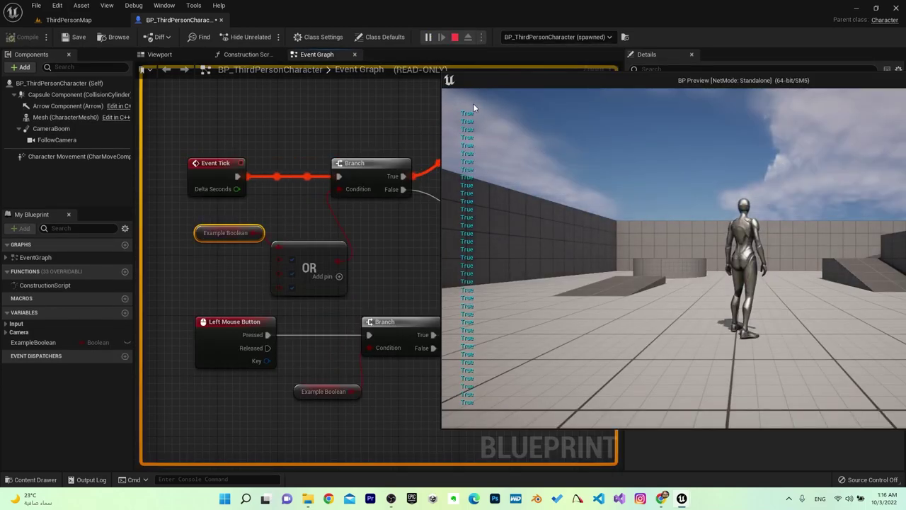
key("Escape")
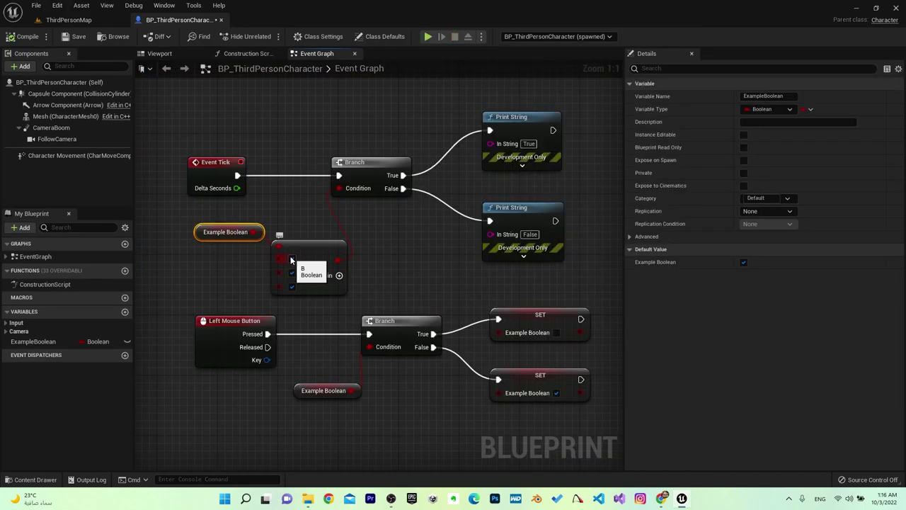
Untick both extra OR inputs, default Example Boolean to false, and play-test the all-false case.
left_click(292, 273)
left_click(292, 286)
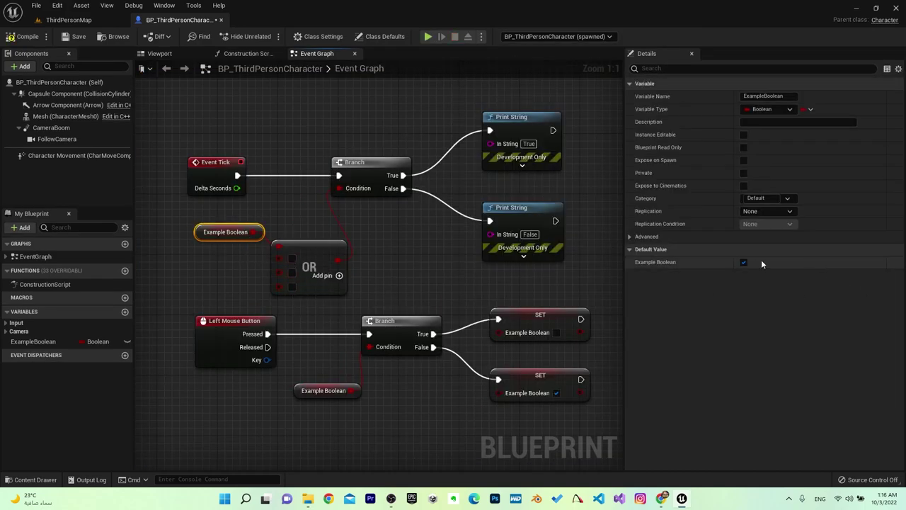
left_click(744, 262)
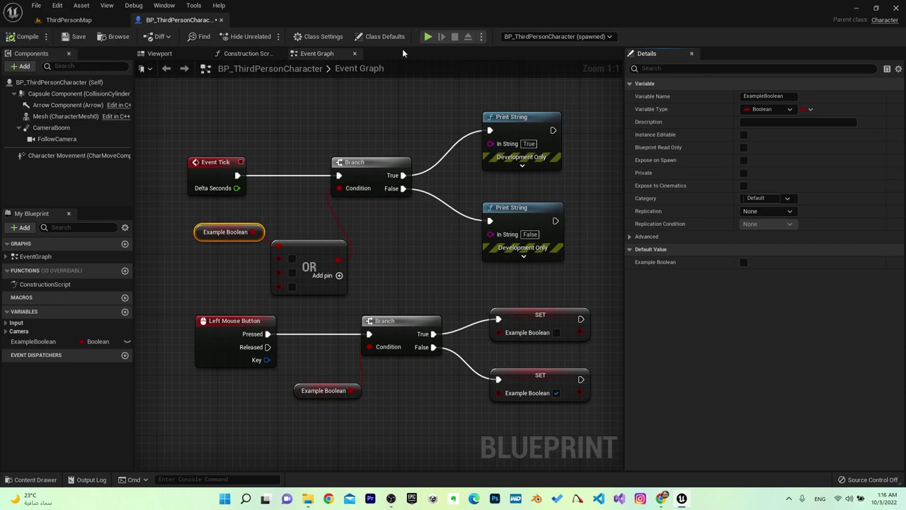
left_click(427, 36)
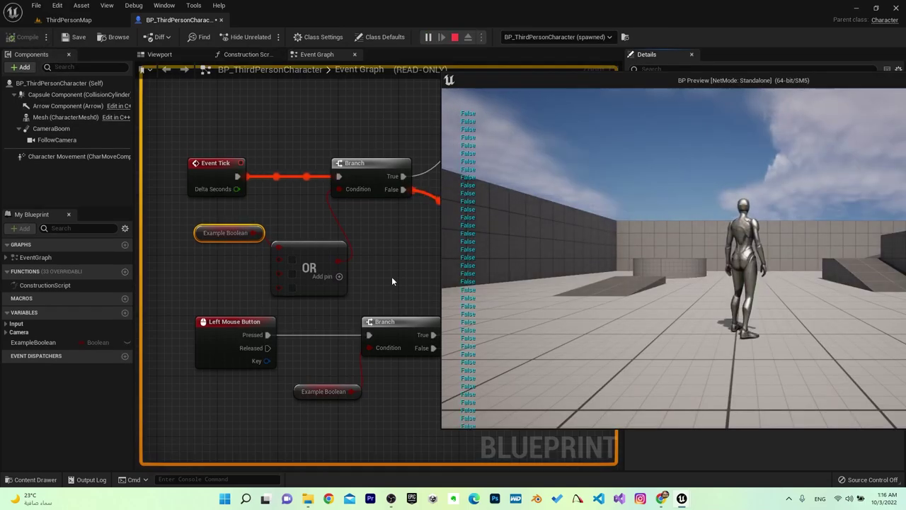
left_click(336, 245)
key("Escape")
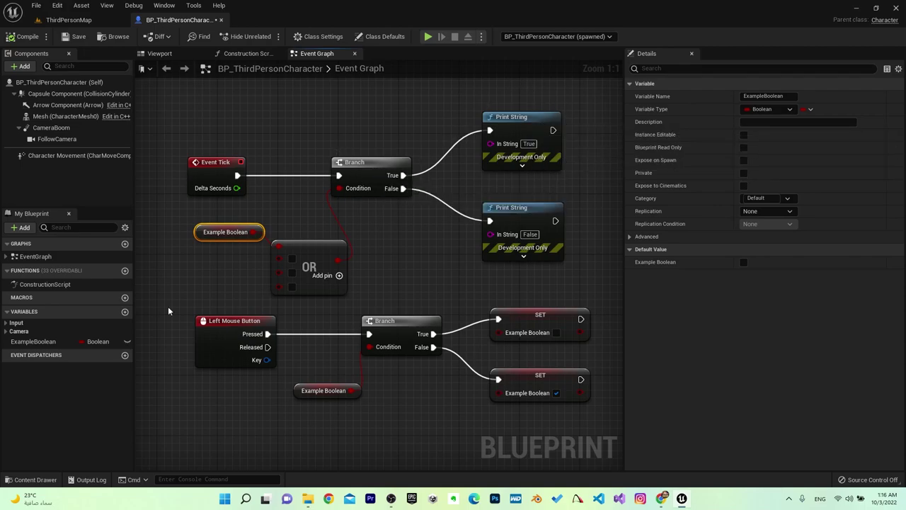
left_click(320, 245)
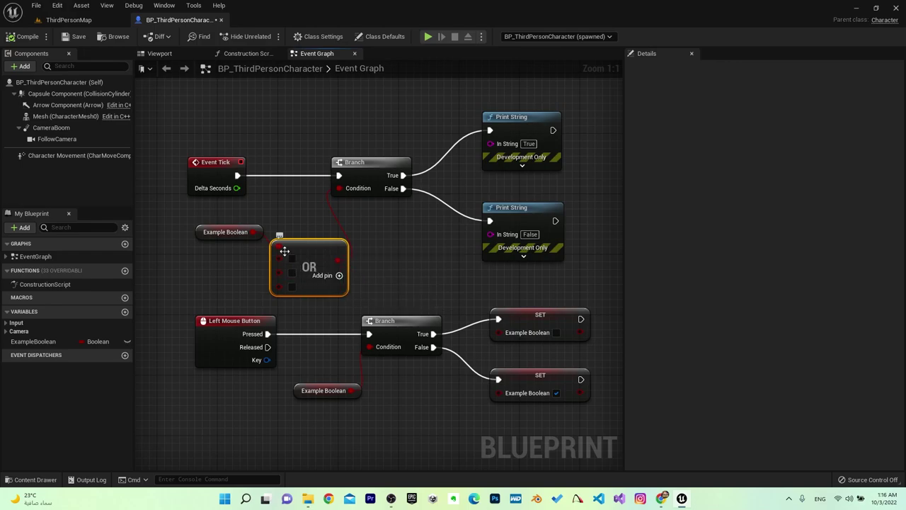
Delete the OR node, add a NOT Boolean fed by Example Boolean, and wire it to the Condition.
key("Delete")
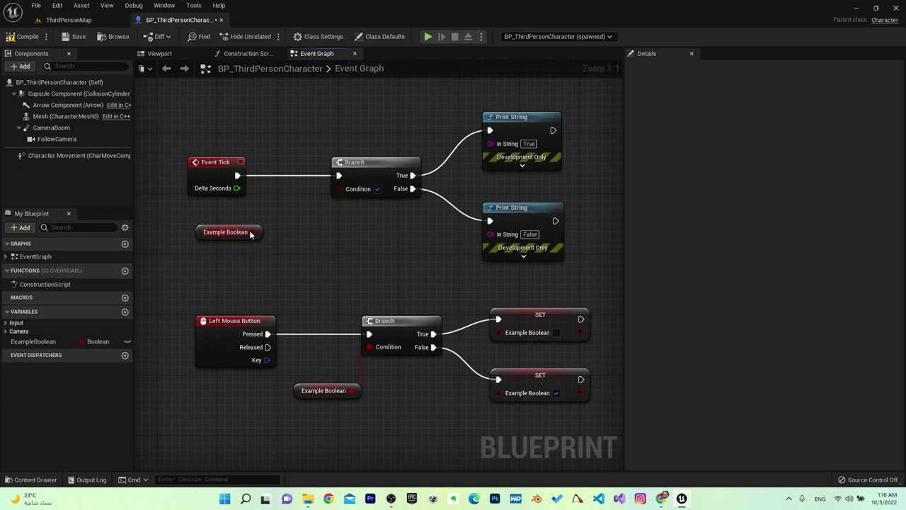
mouse_move(253, 231)
left_mouse_down()
mouse_move(287, 257)
mouse_move(298, 243)
left_mouse_up()
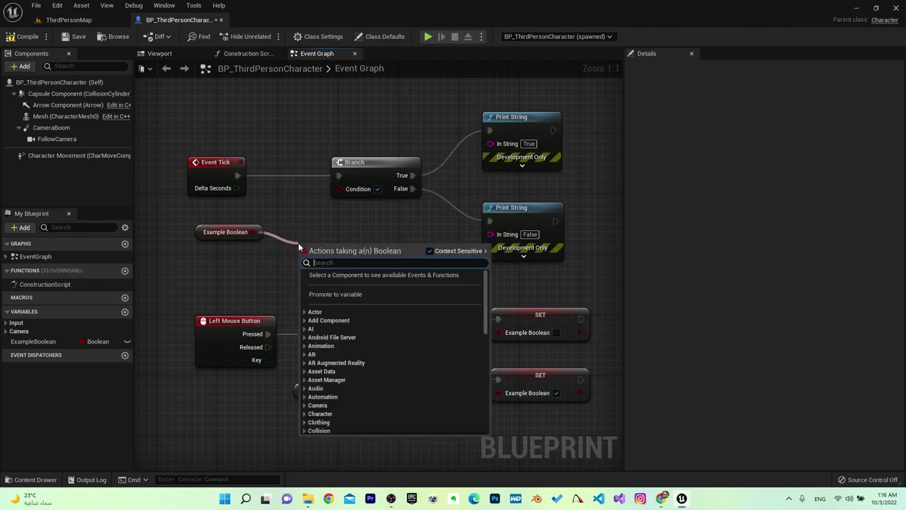
type("not")
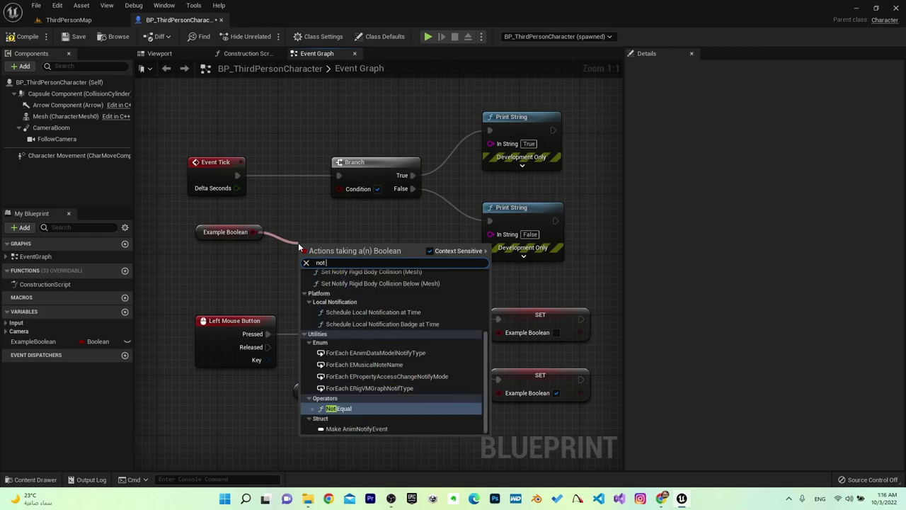
type(" bo")
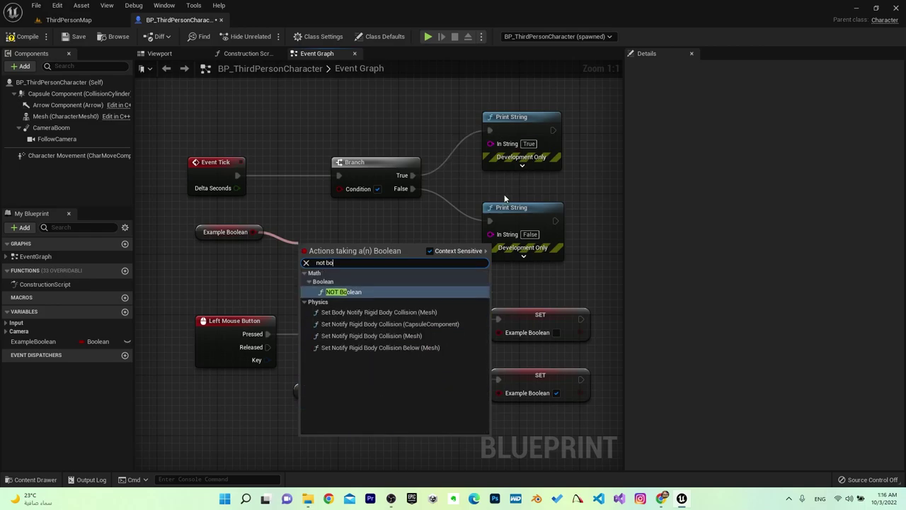
left_click(398, 292)
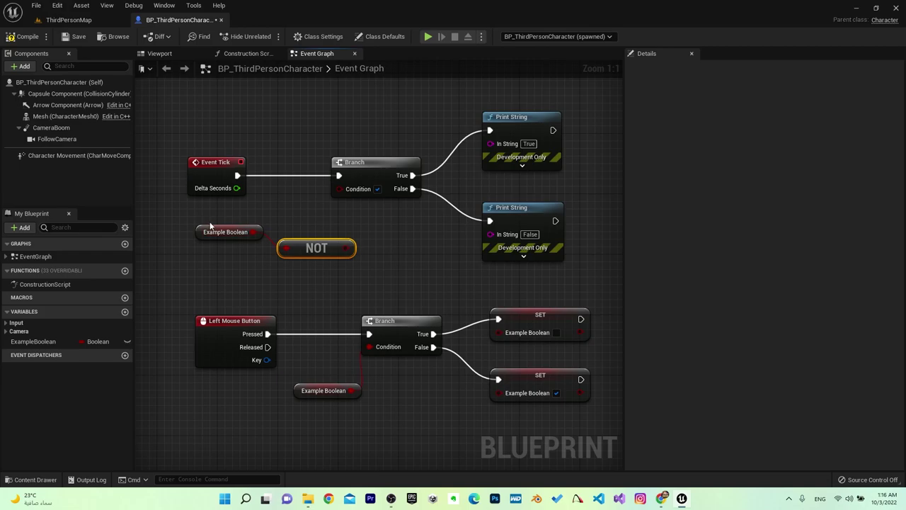
left_click_drag(213, 231, 205, 239)
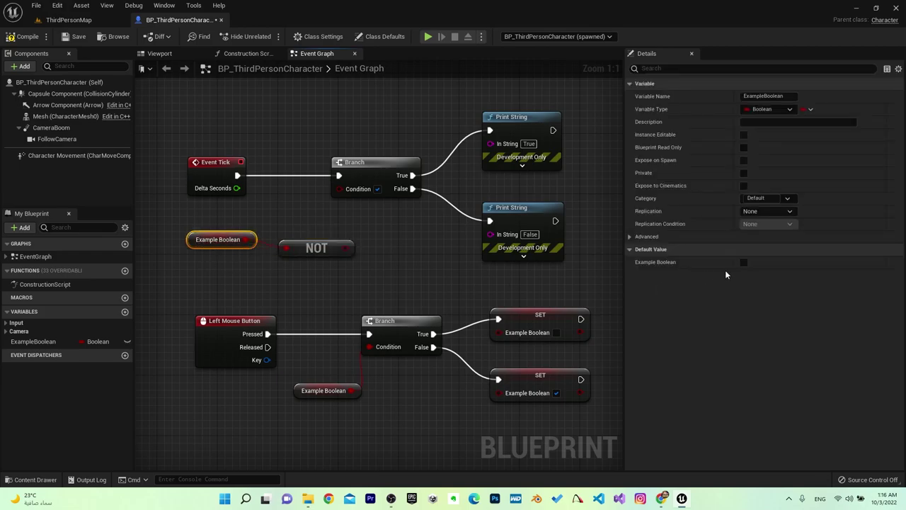
left_click_drag(347, 248, 341, 189)
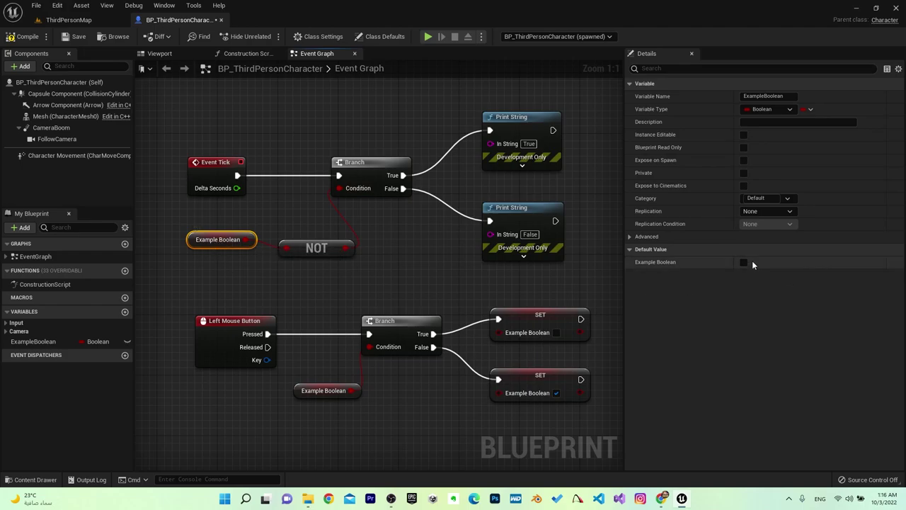
Compile the Blueprint and run two play tests of the NOT-inverted Example Boolean.
left_click(39, 41)
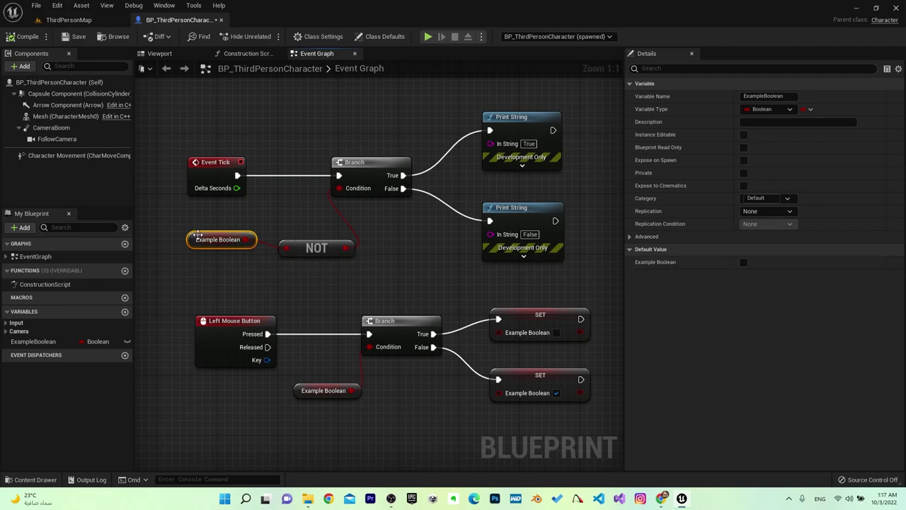
left_click(429, 37)
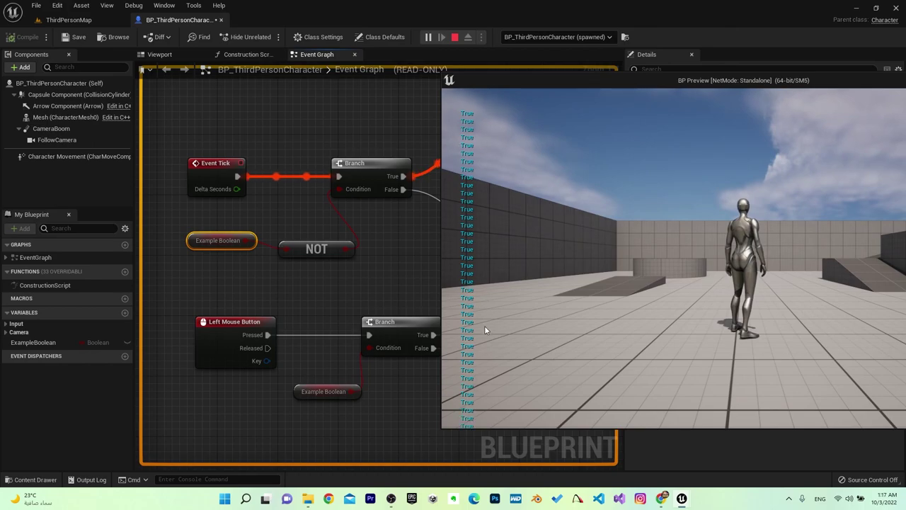
key("Escape")
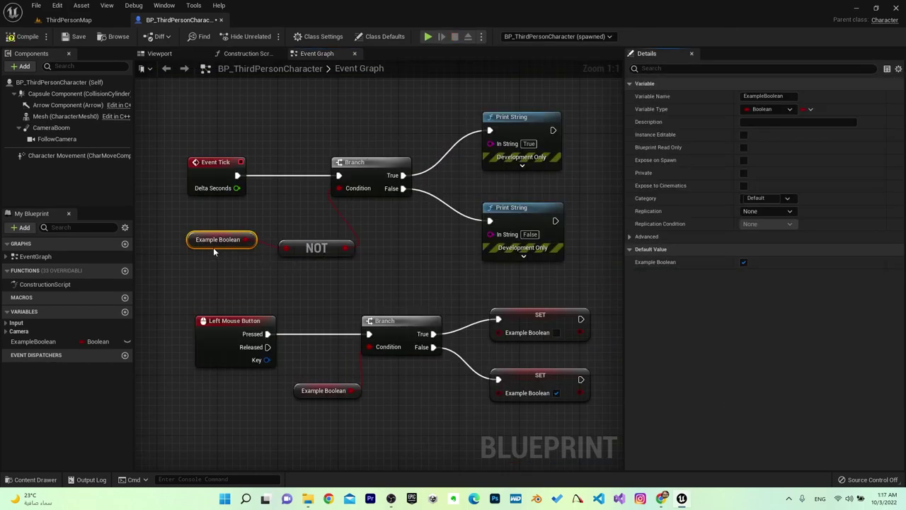
left_click_drag(214, 246, 214, 254)
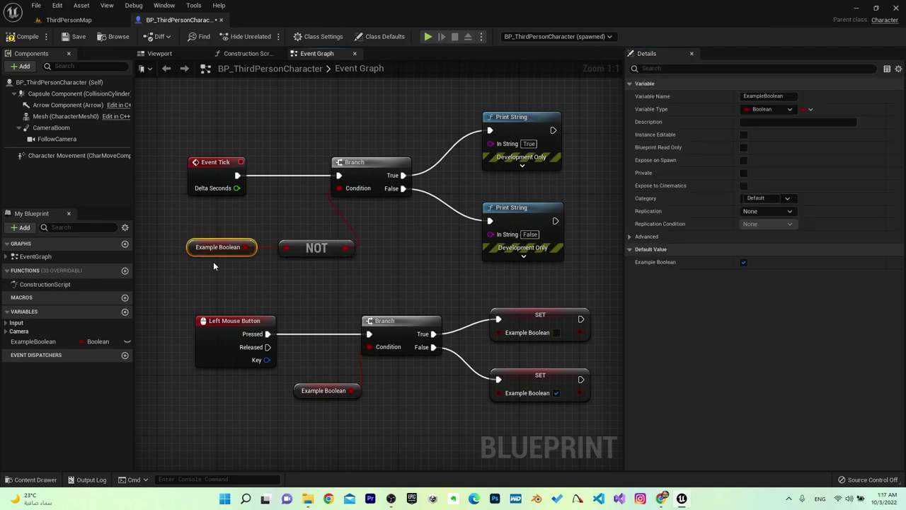
left_click(428, 36)
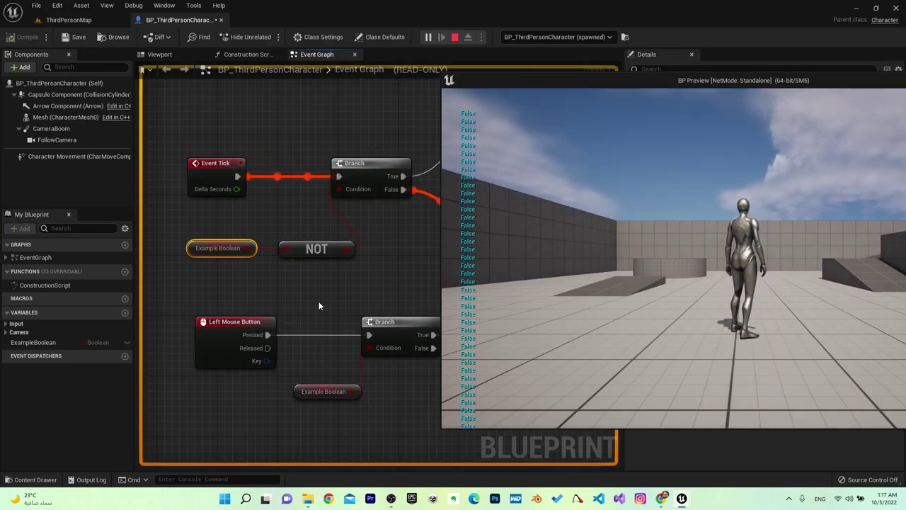
key("Escape")
left_click(319, 247)
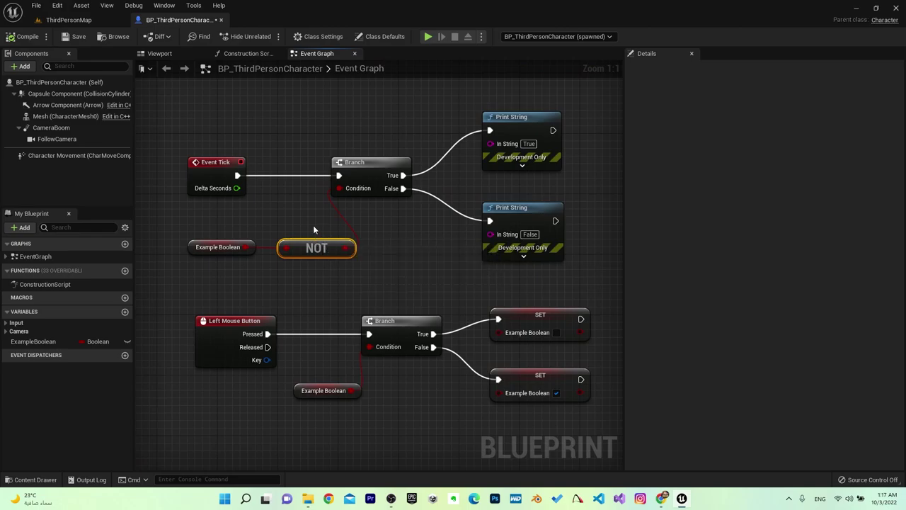
Replace the NOT node with an Equal (==) node driving the Branch, and default Example Boolean to false.
key("Delete")
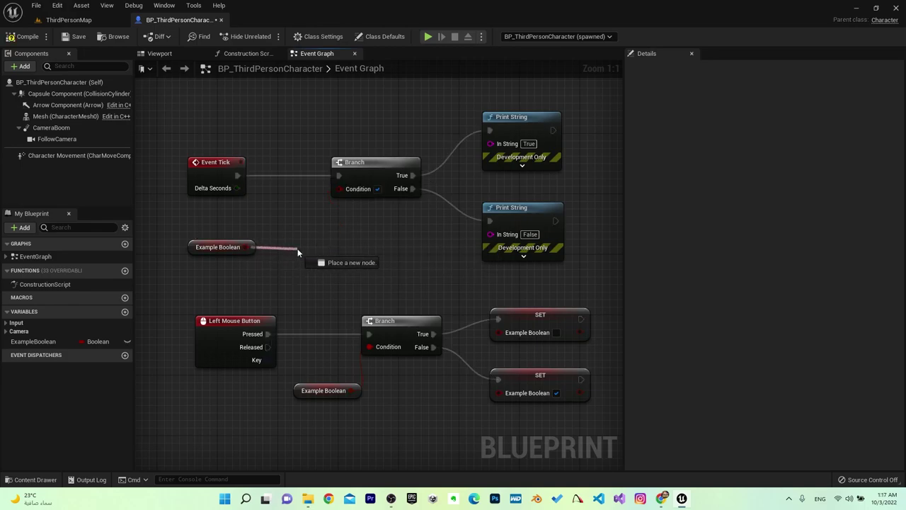
left_click_drag(243, 247, 296, 252)
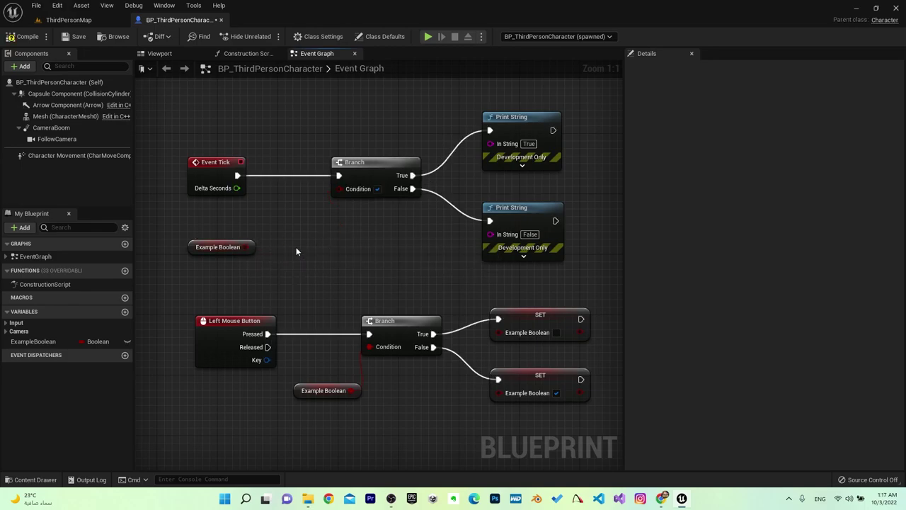
left_click_drag(245, 246, 291, 250)
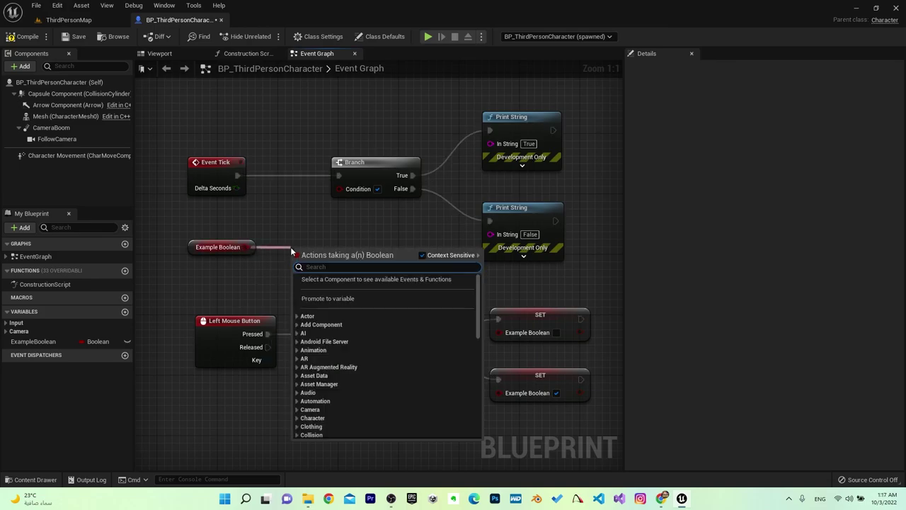
type("==")
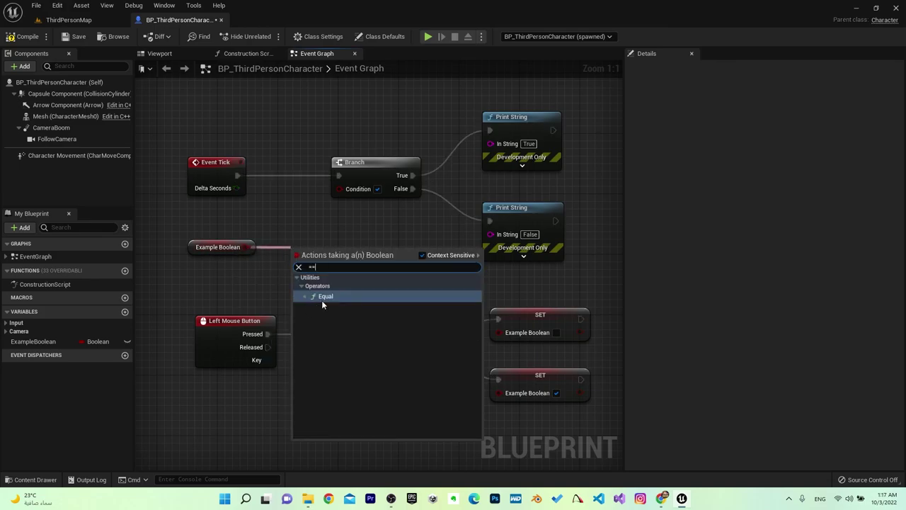
left_click(323, 297)
left_click_drag(361, 261, 346, 189)
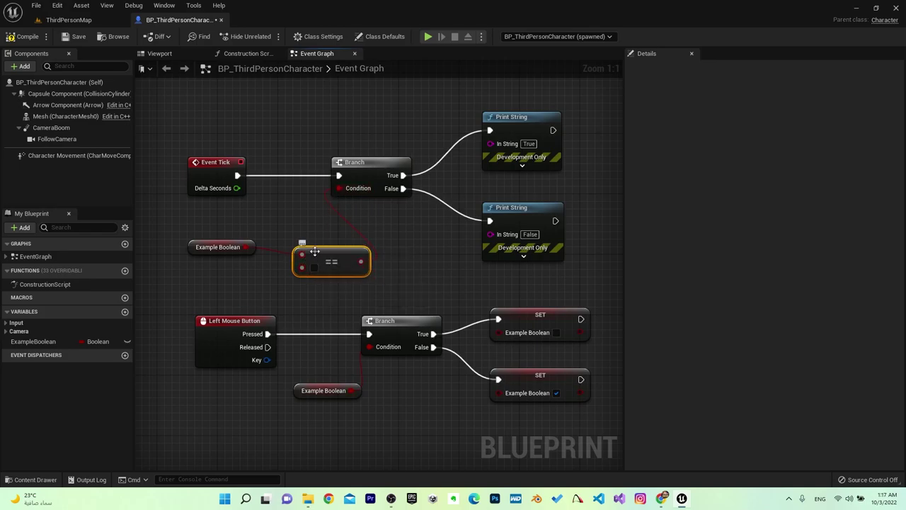
left_click(219, 252)
left_click(744, 263)
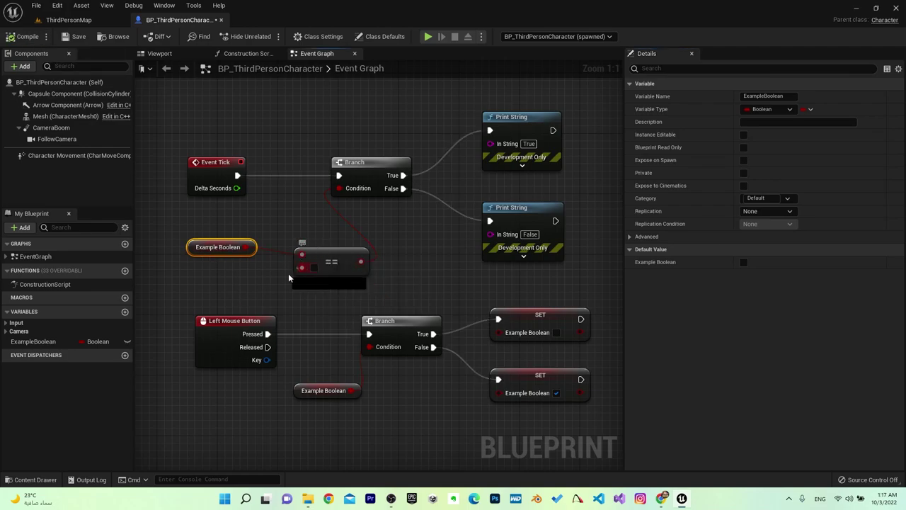
Reselect the Example Boolean getter and run a quick test play, which prints True.
left_click(289, 218)
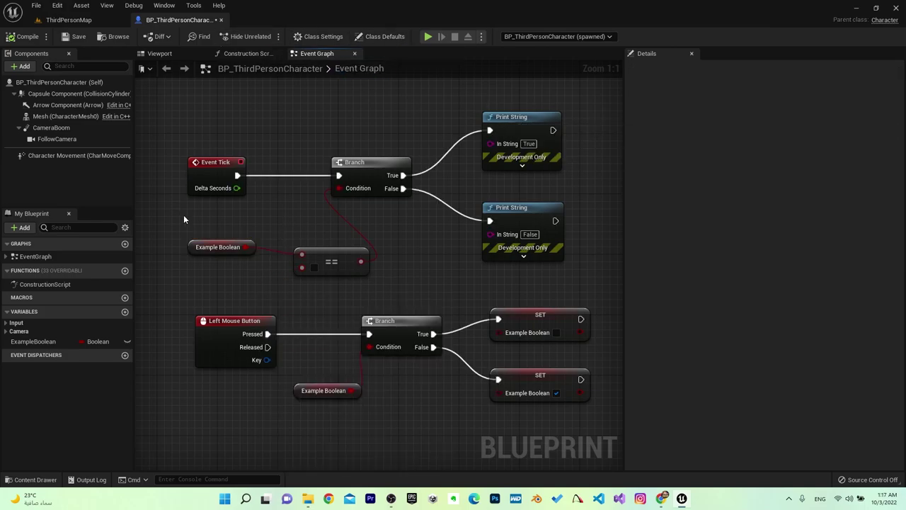
left_click(190, 247)
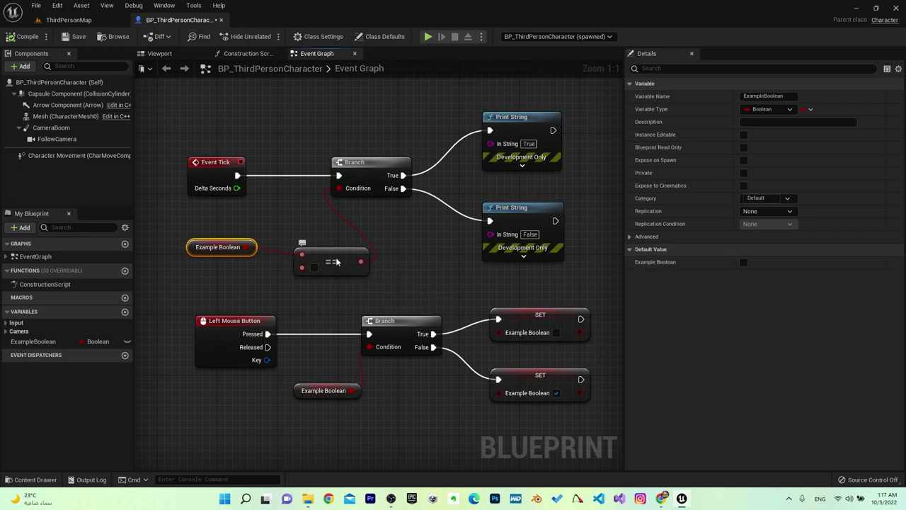
left_click(428, 36)
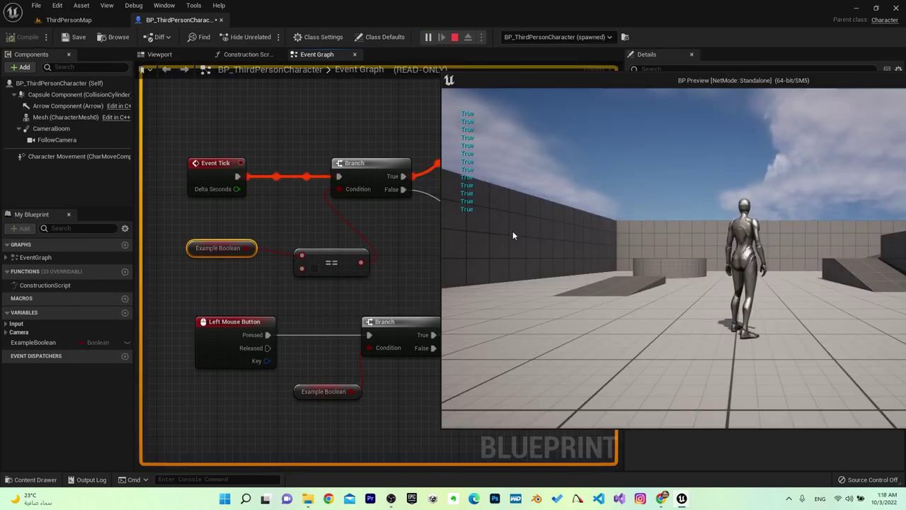
key("Escape")
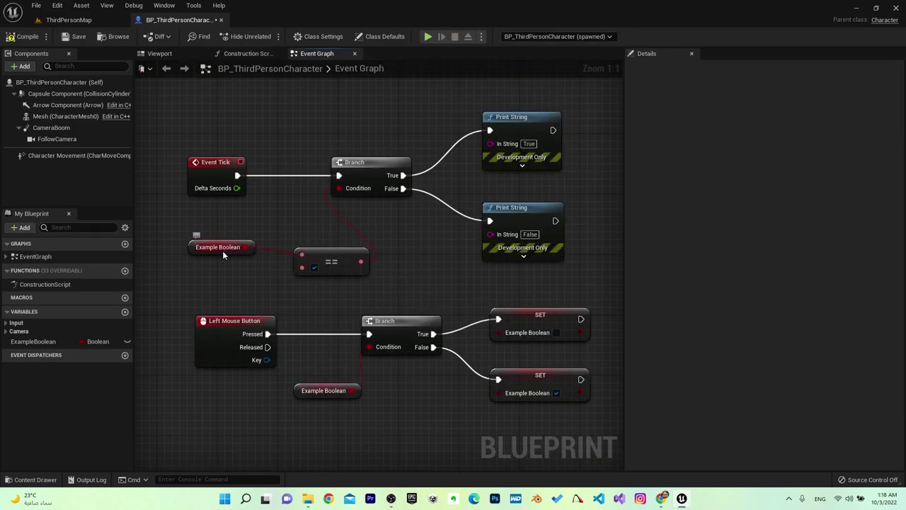
Test-play again to confirm the Branch now prints False, then select the == node.
left_click(213, 247)
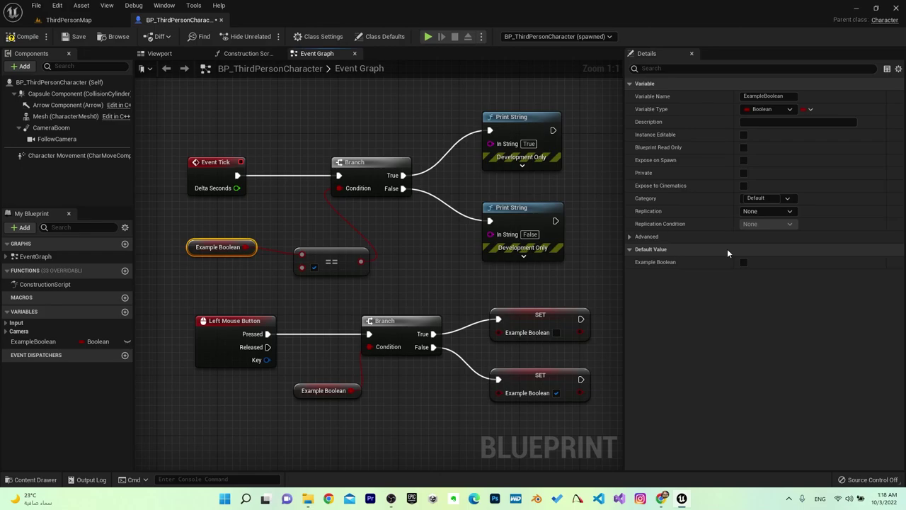
left_click(428, 36)
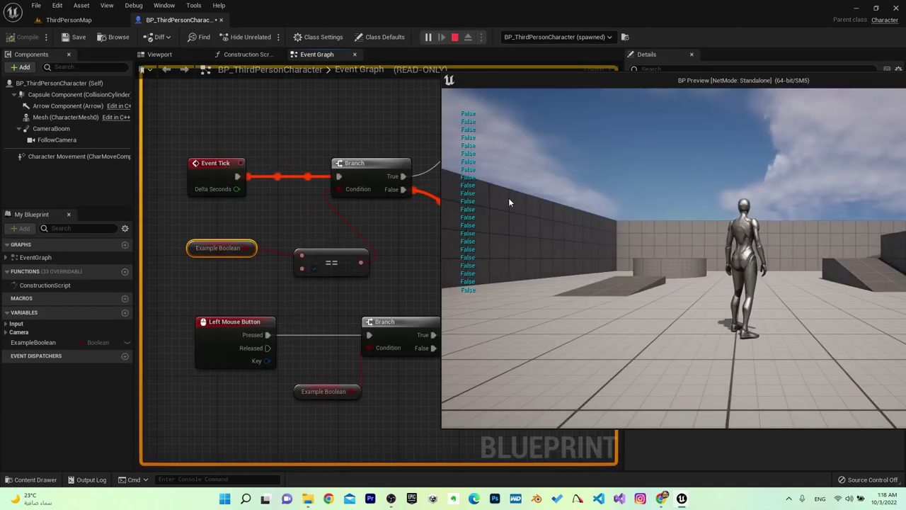
key("Escape")
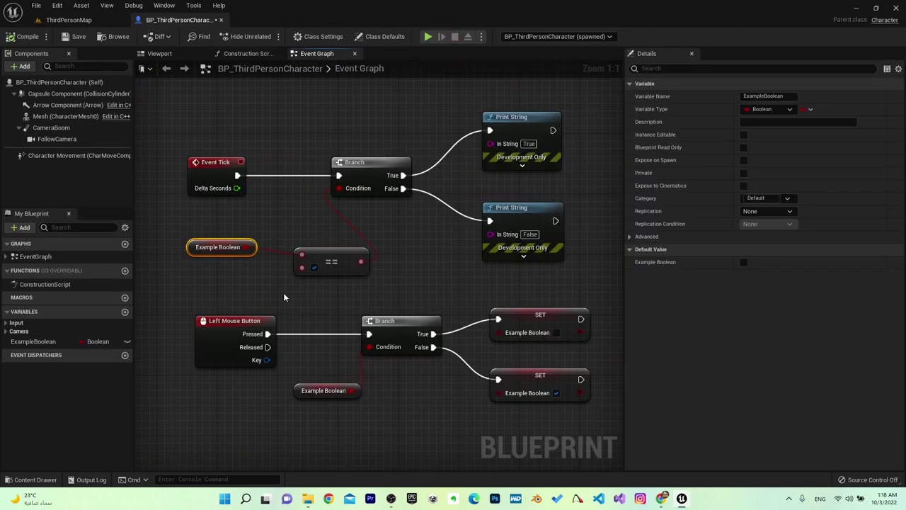
left_click(291, 292)
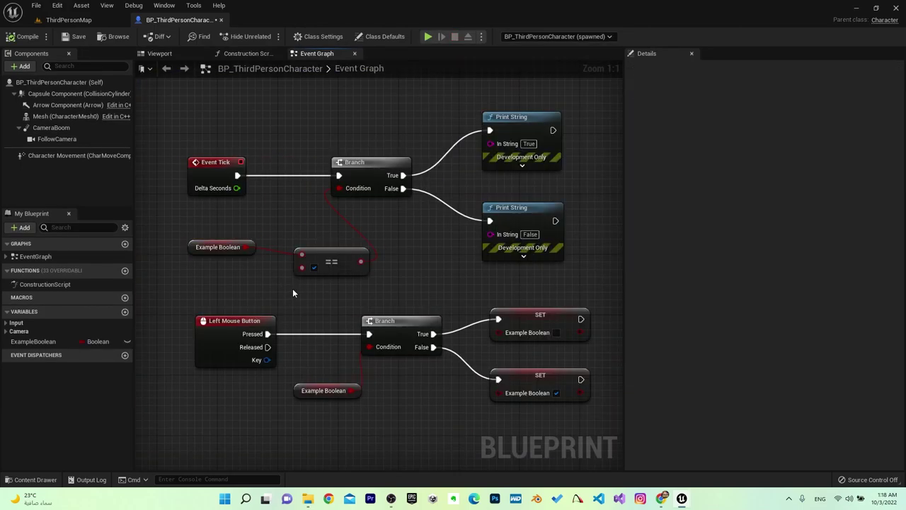
left_click(331, 264)
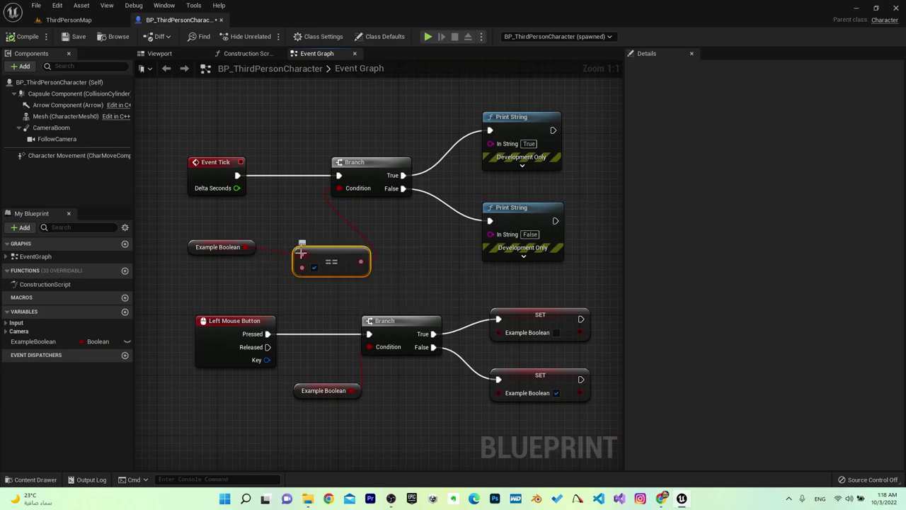
Reconnect Example Boolean to the == node and add a new Float variable NewVar_0.
key("ctrl+z")
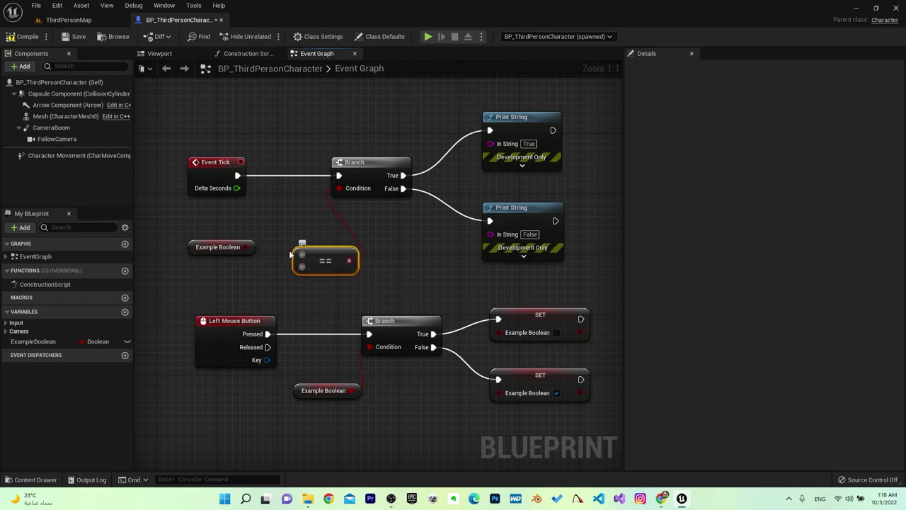
left_click_drag(246, 247, 301, 254)
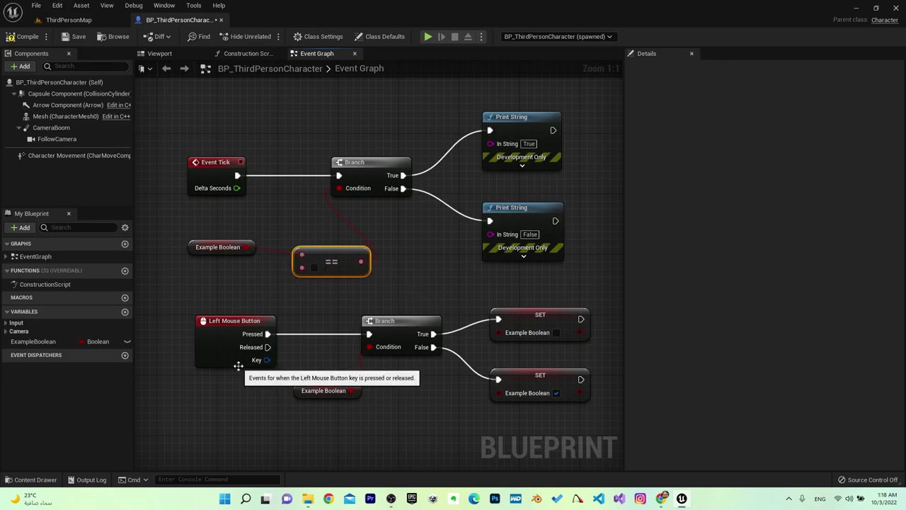
left_click(125, 312)
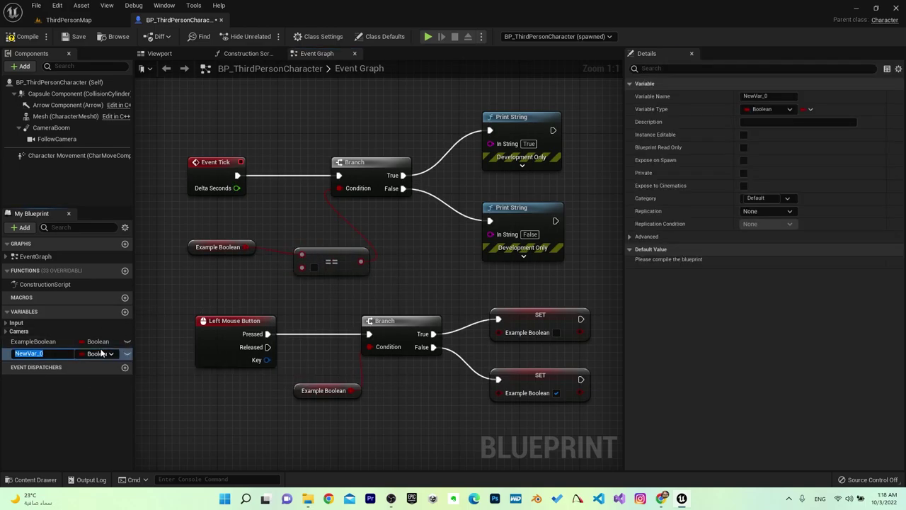
left_click(101, 352)
left_click(117, 197)
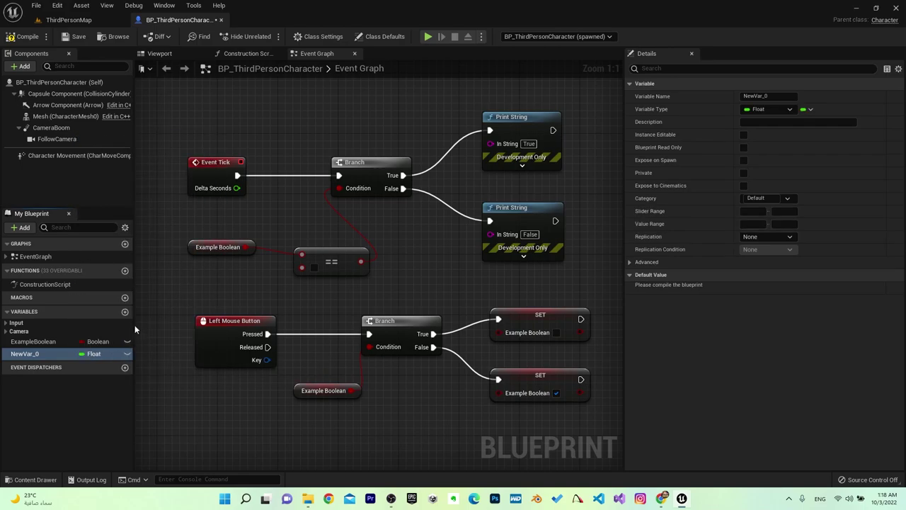
Place a NewVar_0 getter and wire it into the == node's top input.
mouse_move(47, 353)
left_mouse_down()
mouse_move(214, 280)
mouse_move(302, 254)
left_mouse_up()
left_click(237, 291)
left_click(302, 255, "alt")
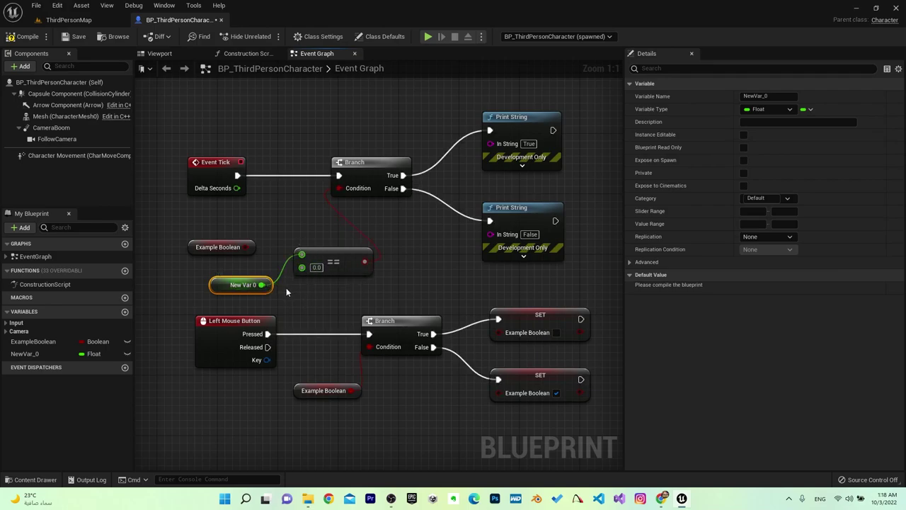
left_click(330, 260)
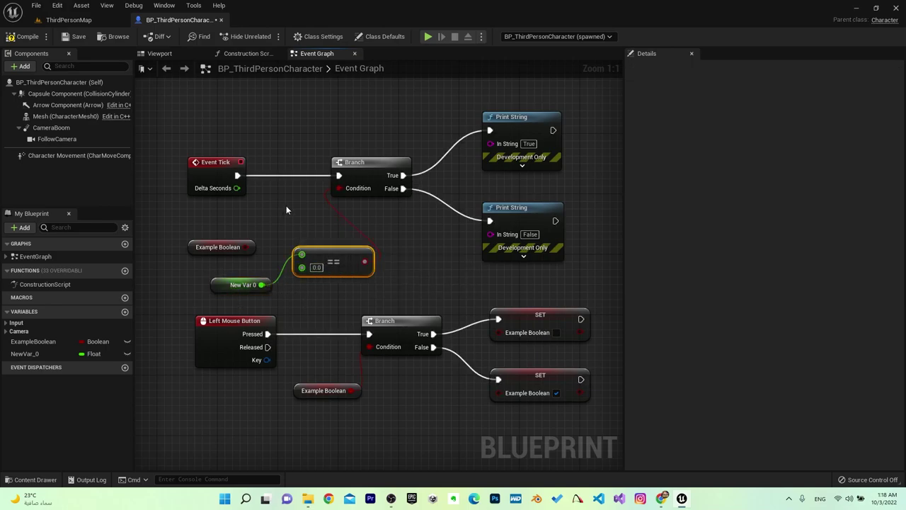
right_click_drag(296, 245, 334, 267)
Add a spare Equal (==) operator node and position it above Event Tick.
right_click(323, 115)
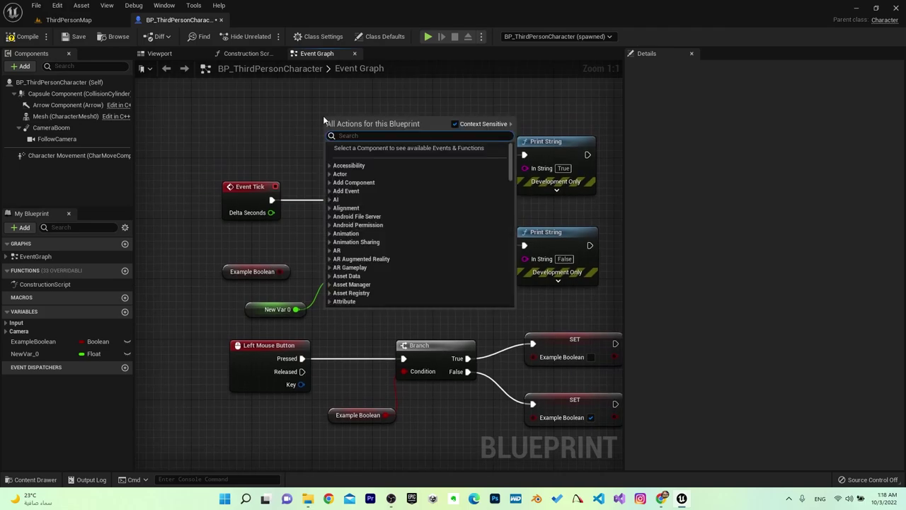
type("==")
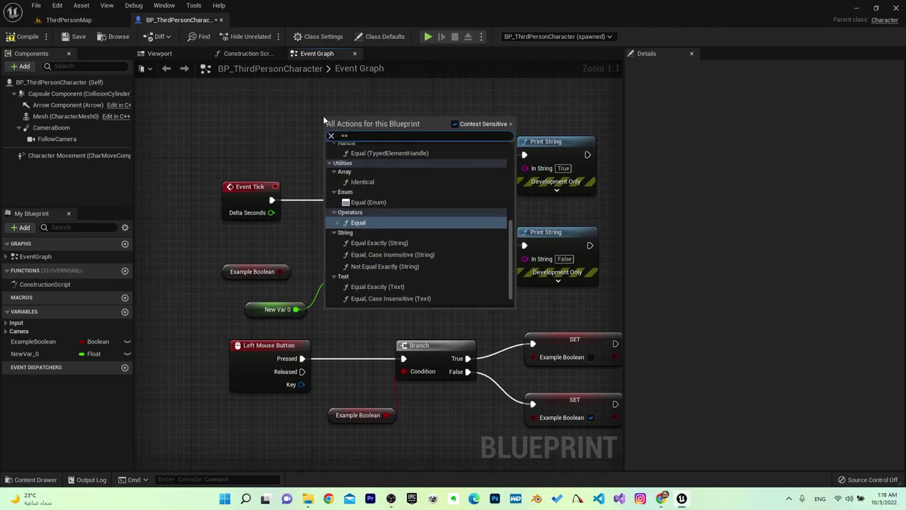
left_click(345, 222)
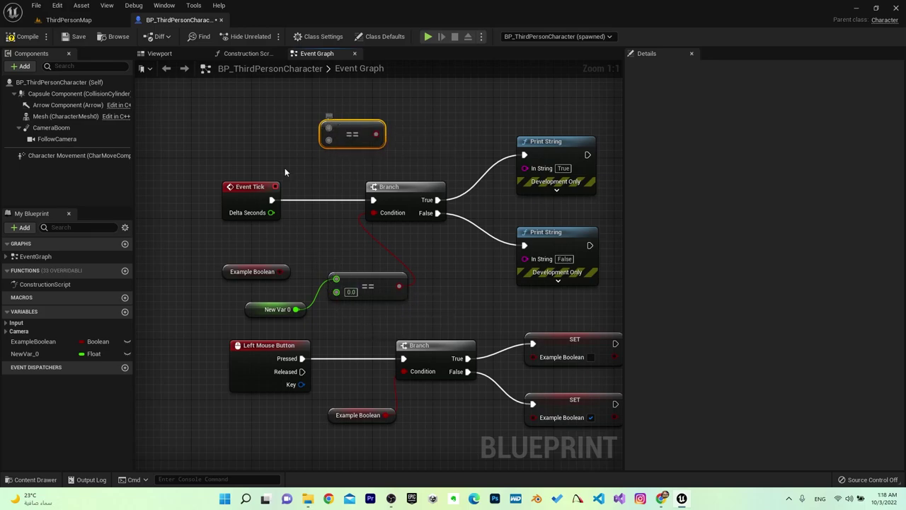
right_click_drag(283, 172, 290, 306)
left_click_drag(355, 260, 417, 170)
right_click_drag(417, 170, 302, 190)
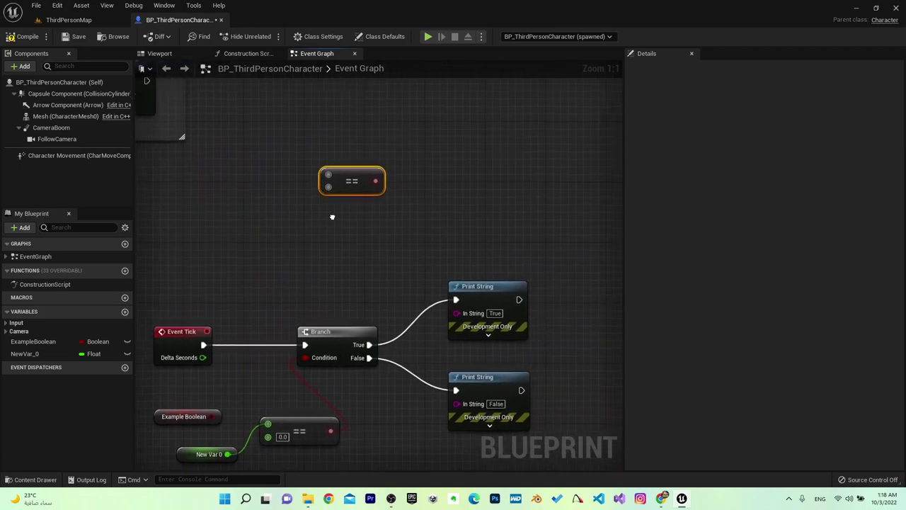
Convert the spare Equal node's top pin to Integer, then Vector, and undo the Vector change.
right_click(320, 182)
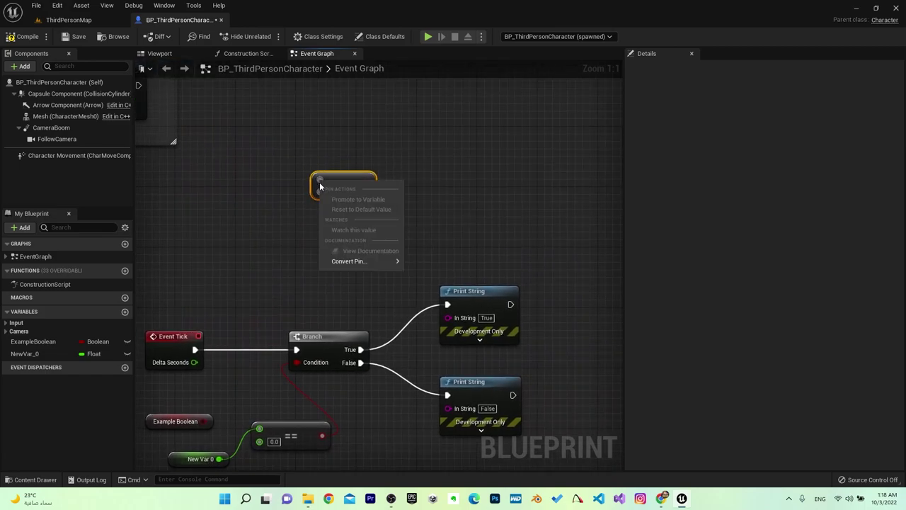
mouse_move(341, 261)
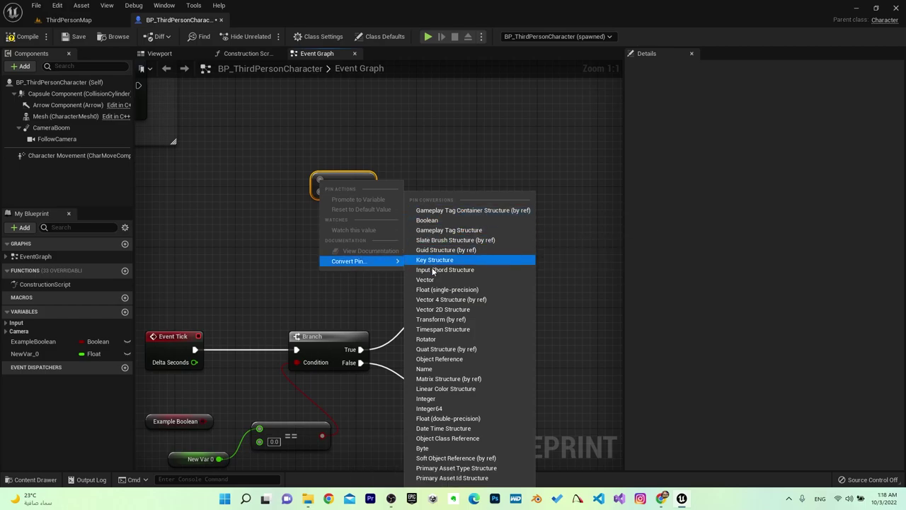
left_click(446, 400)
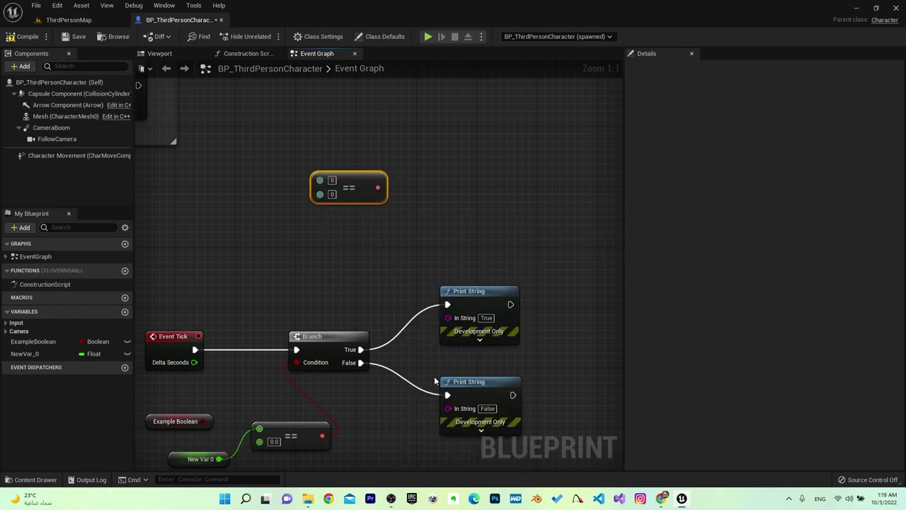
right_click(320, 180)
mouse_move(354, 284)
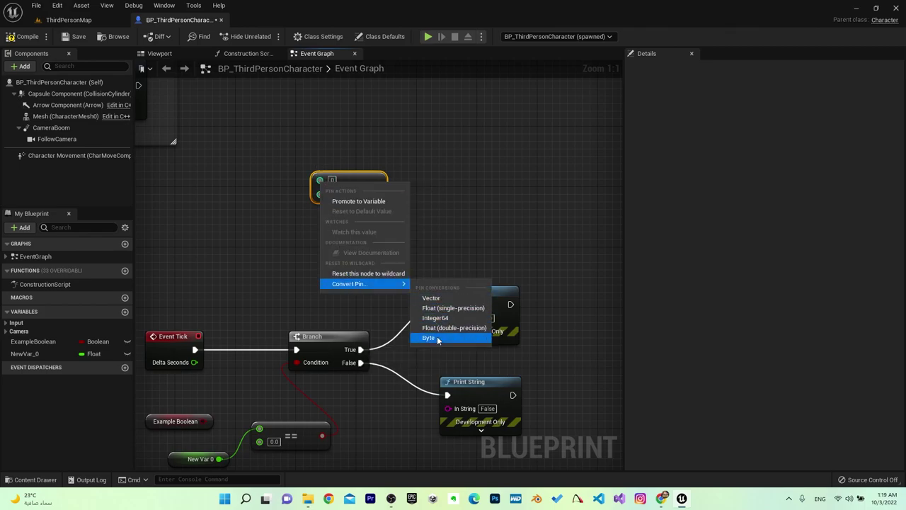
left_click(439, 298)
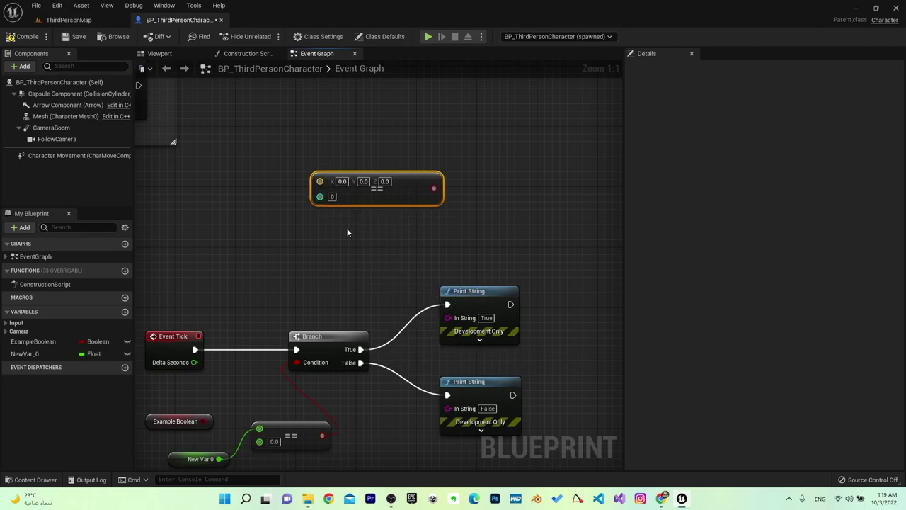
key("ctrl+z")
Try Boolean pins on the spare Equal node, undo that, then convert its pins to Name.
right_click(320, 181)
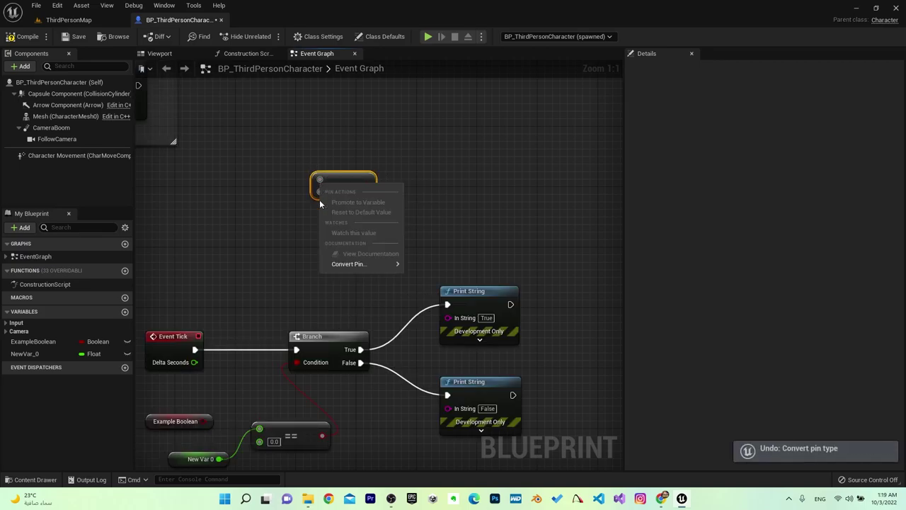
mouse_move(338, 264)
left_click(427, 220)
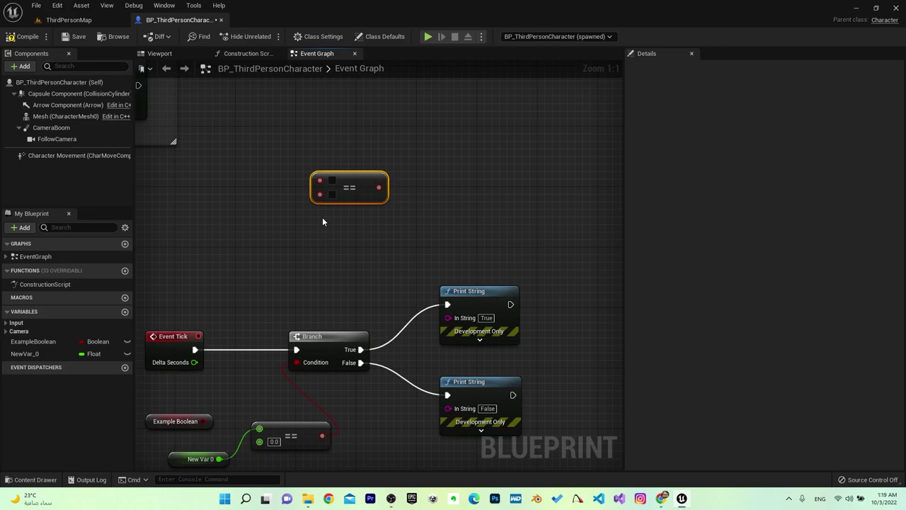
key("ctrl+z")
right_click(320, 182)
mouse_move(347, 264)
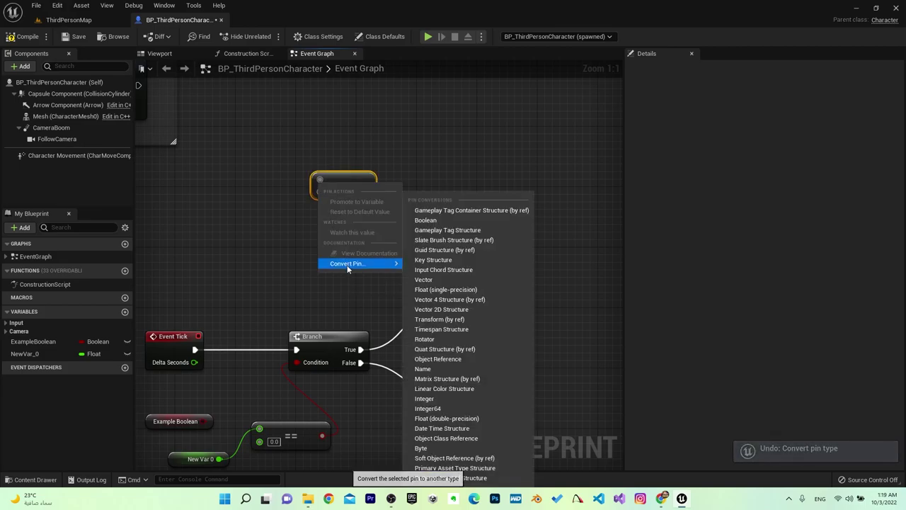
left_click(439, 370)
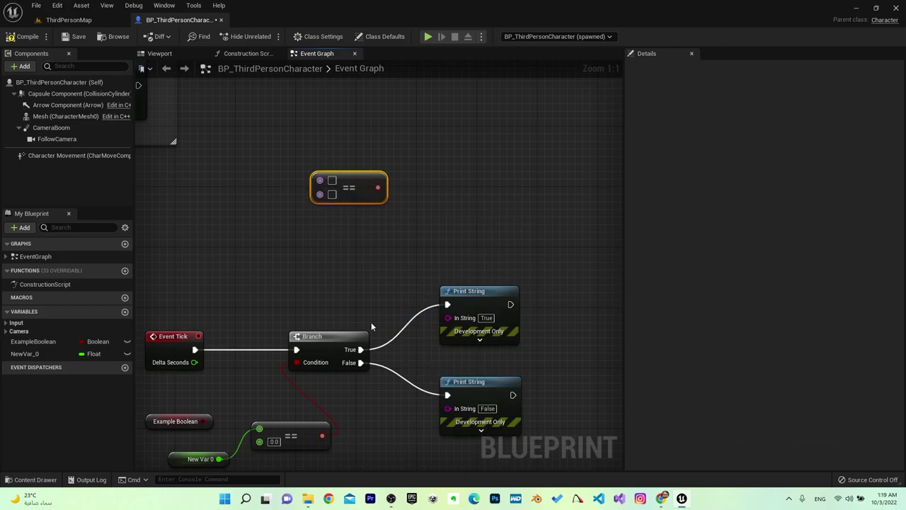
Reset the spare Equal node to wildcard, convert it to Integer, and undo a Vector conversion.
right_click(318, 184)
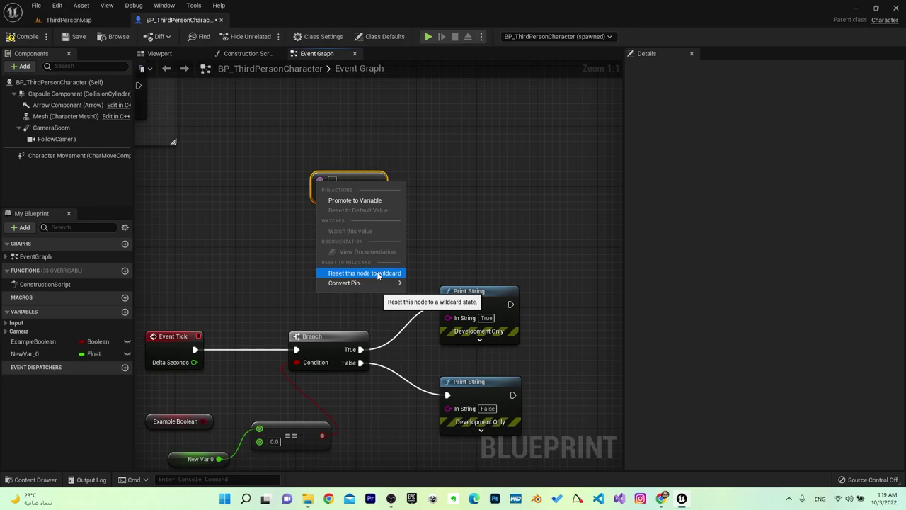
left_click(375, 272)
right_click(320, 183)
mouse_move(347, 262)
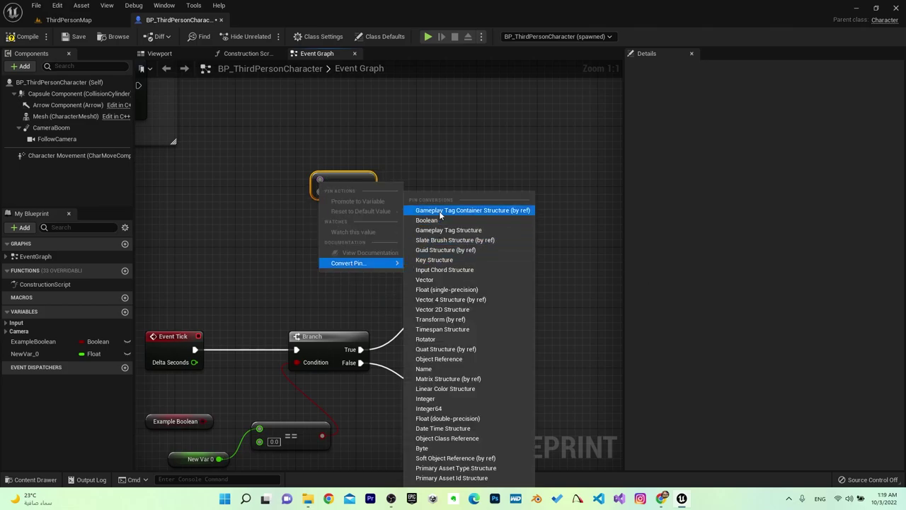
left_click(447, 401)
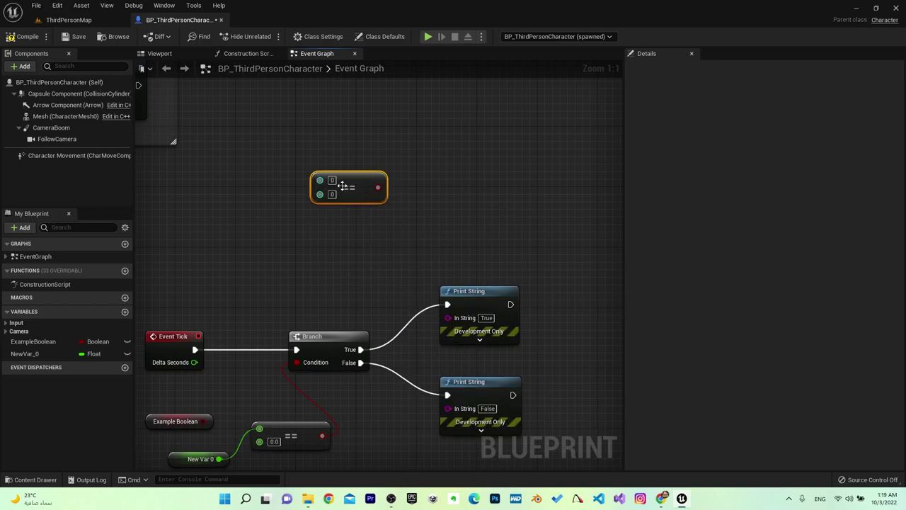
right_click(320, 182)
mouse_move(354, 281)
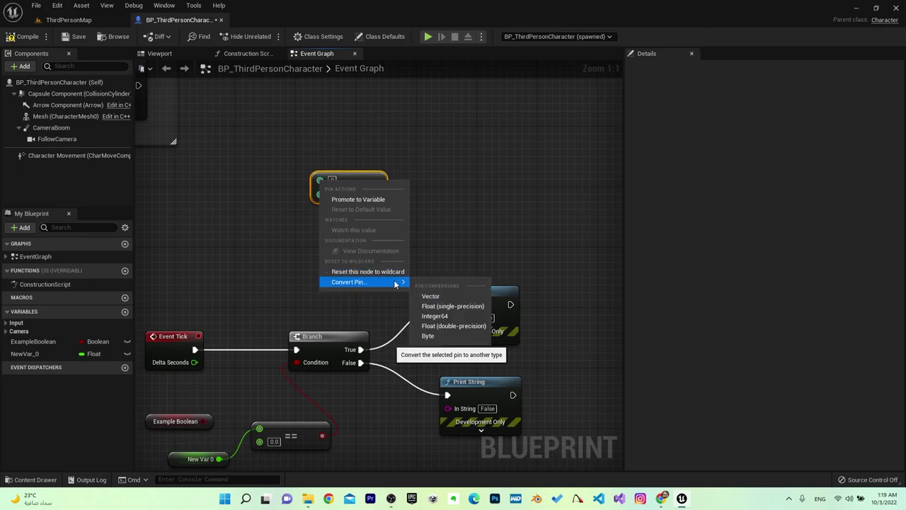
left_click(449, 297)
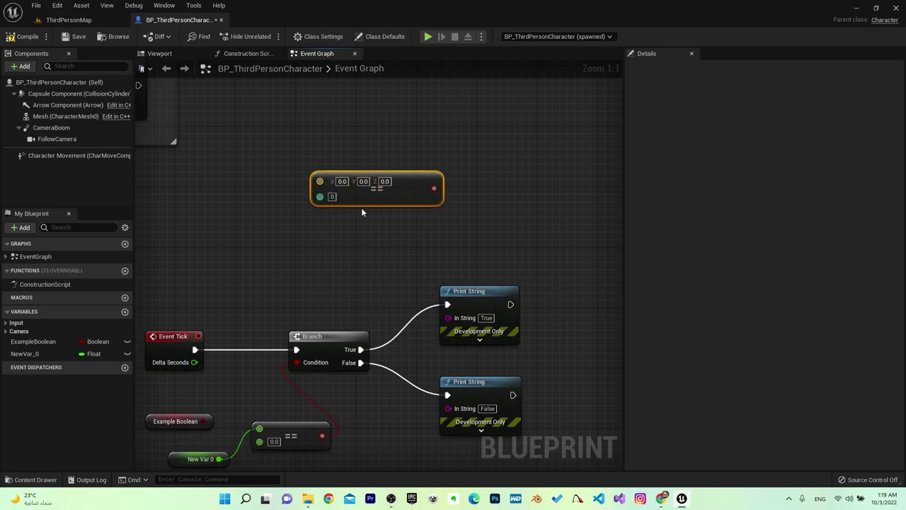
right_click_drag(362, 211, 404, 172)
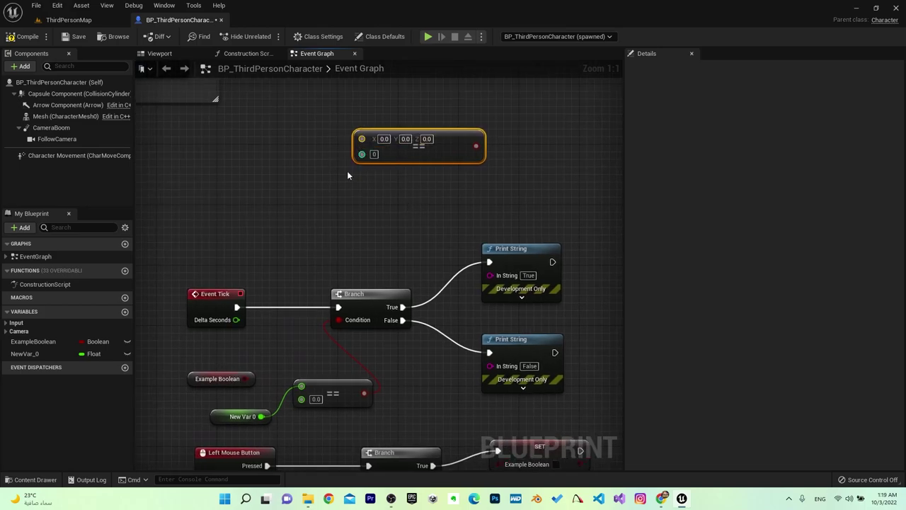
key("ctrl+z")
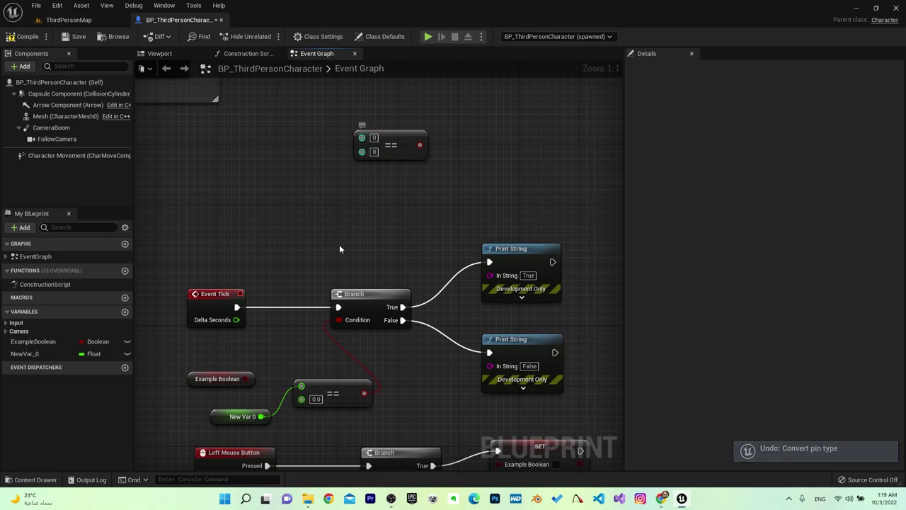
Select New Var 0, compile the Blueprint and run a quick play test.
right_click_drag(290, 330, 330, 194)
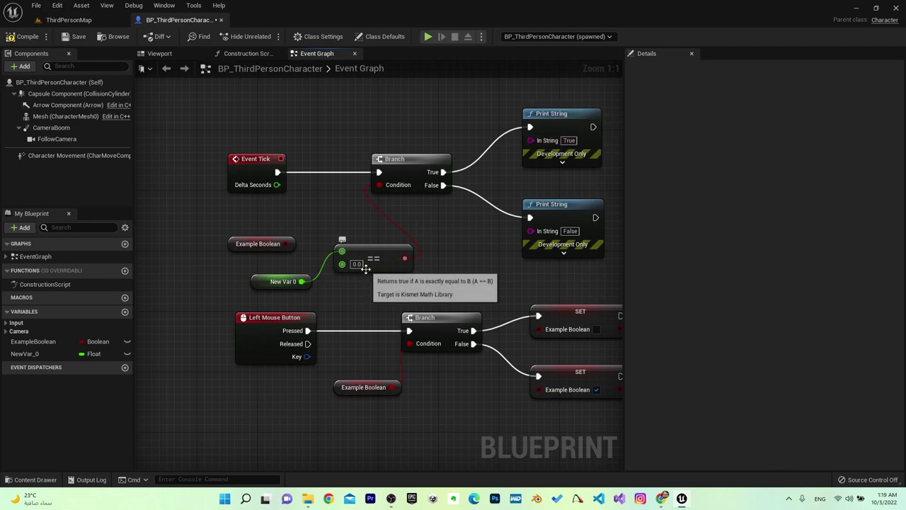
left_click(284, 281)
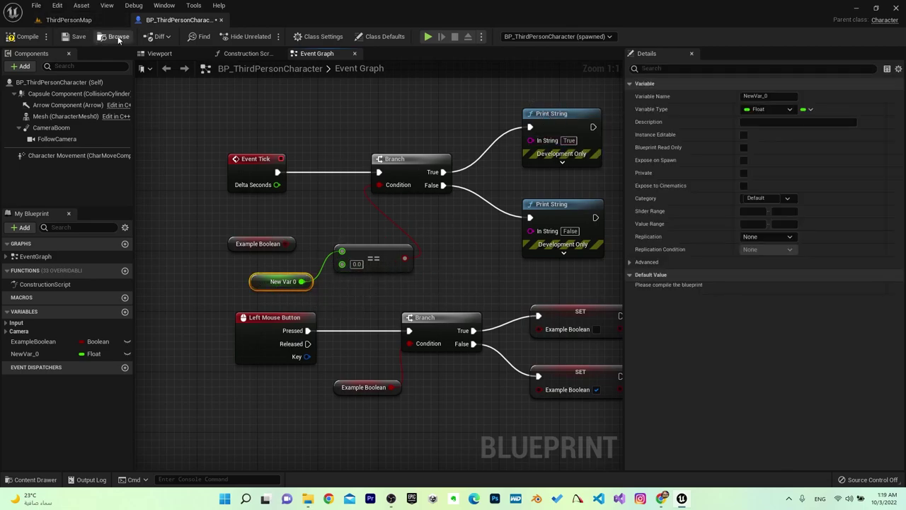
left_click(23, 36)
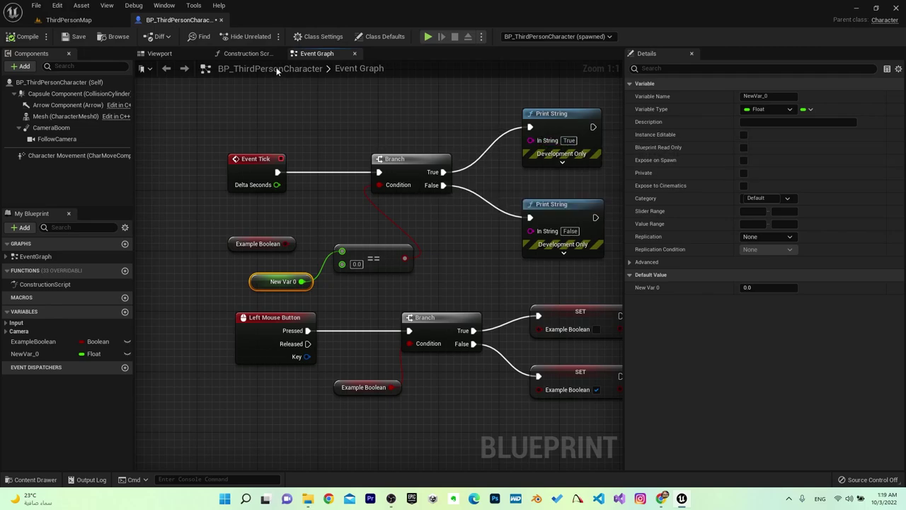
left_click(427, 36)
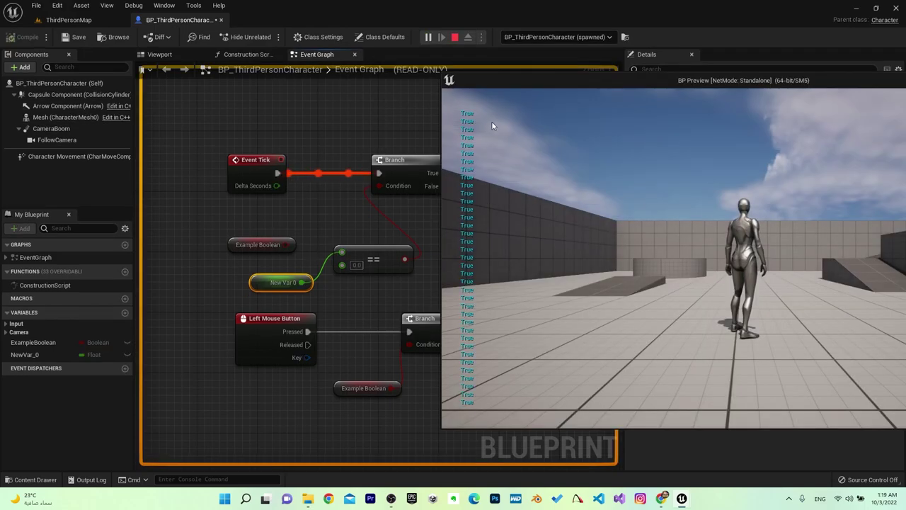
key("Escape")
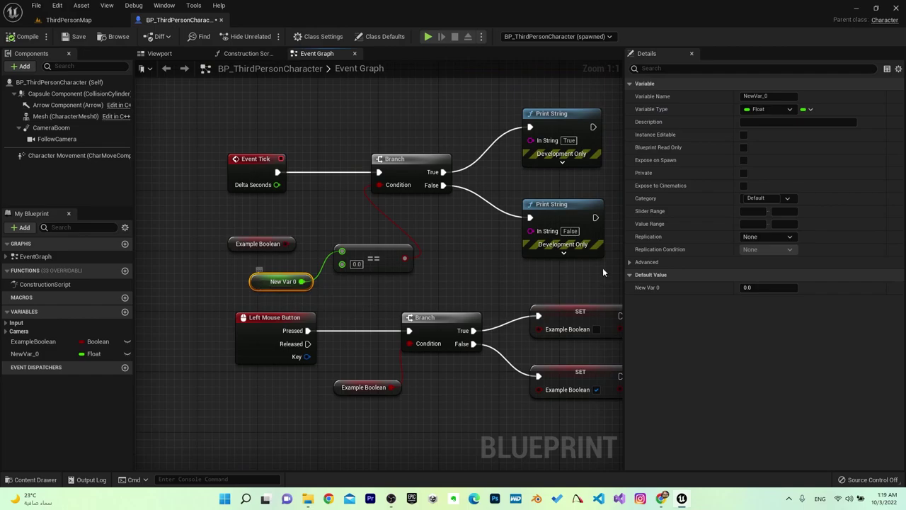
Set New Var 0's default value to 3.0 and play-test again.
left_click(755, 286)
type("3")
left_click(427, 37)
key("Escape")
left_click(406, 259)
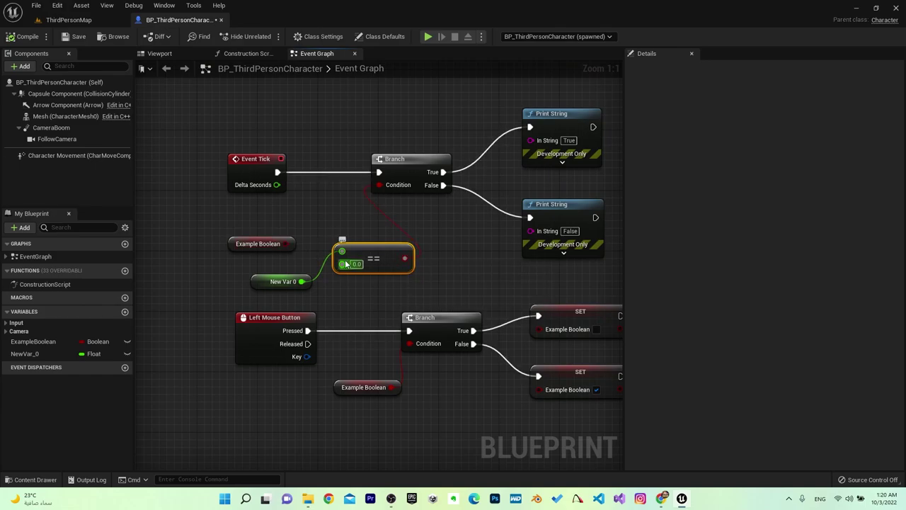
Delete the New Var 0 getter and wire Example Boolean into the Equal node's top input.
left_click(281, 282)
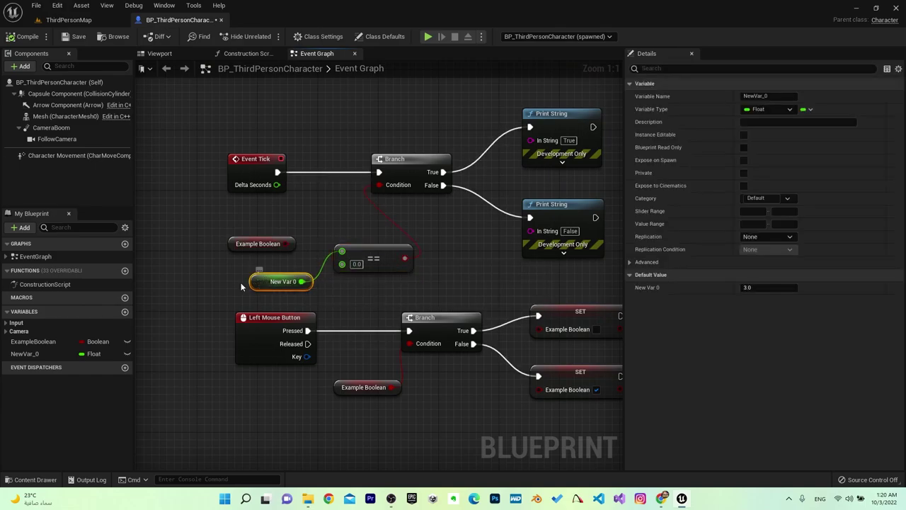
key("Delete")
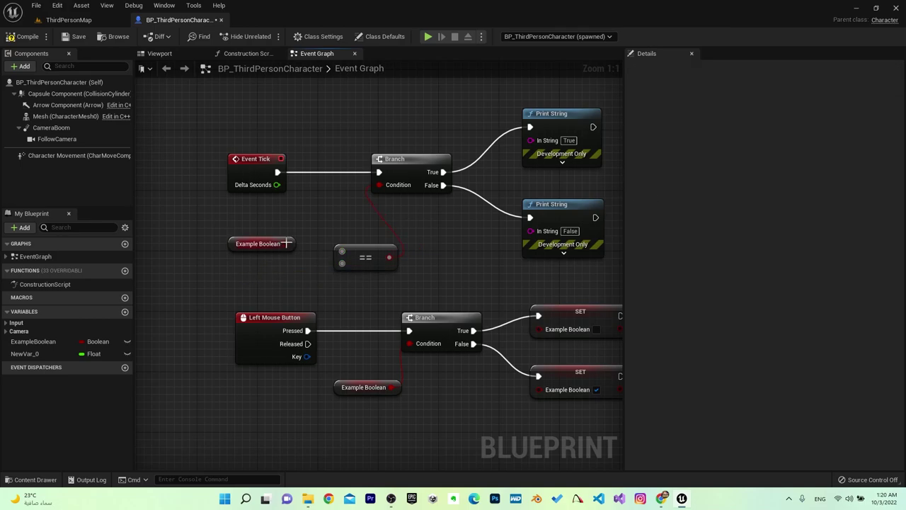
left_click_drag(286, 243, 342, 250)
right_click_drag(466, 241, 390, 240)
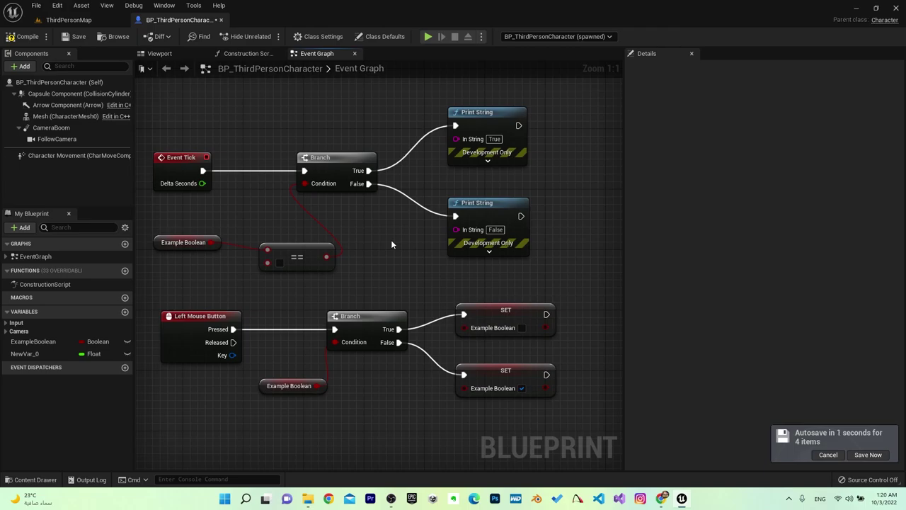
Swap the True-path Print String for a Cast To FieldSystemMetaData node beside the Branch.
left_click(456, 127)
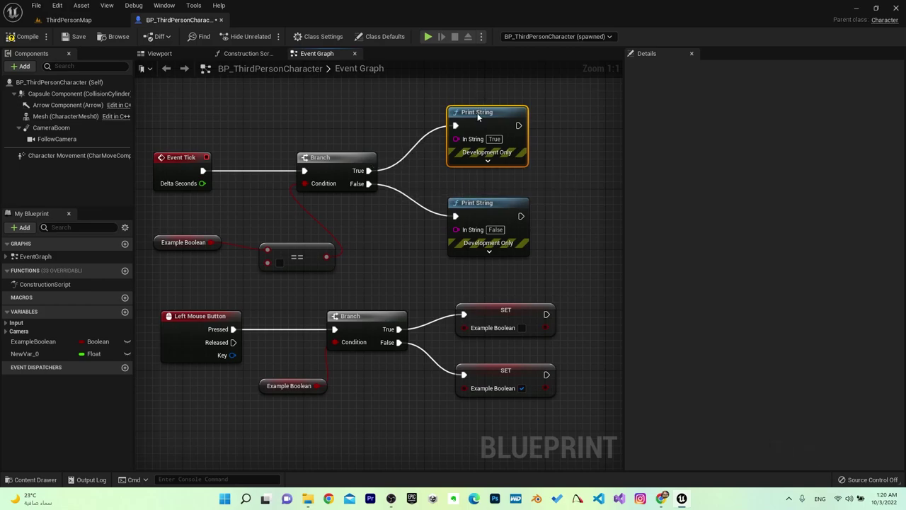
key("Delete")
left_click_drag(368, 171, 470, 125)
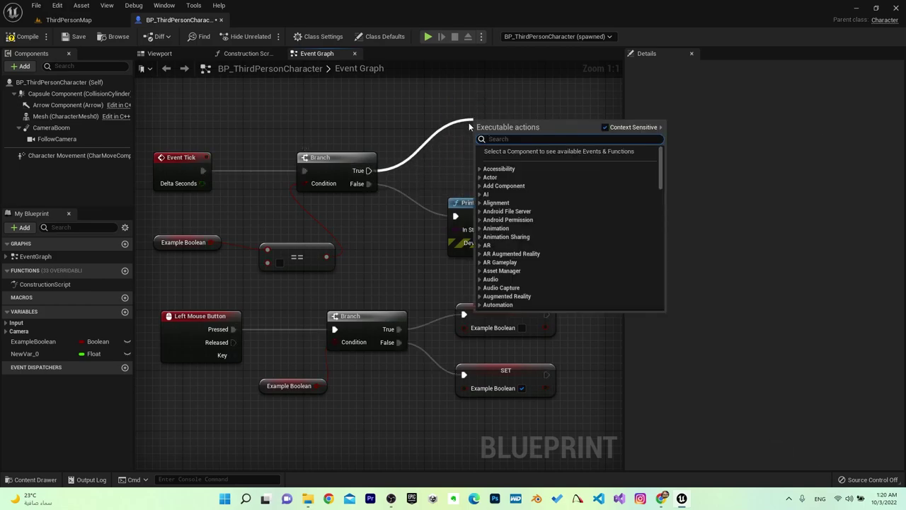
type("emm")
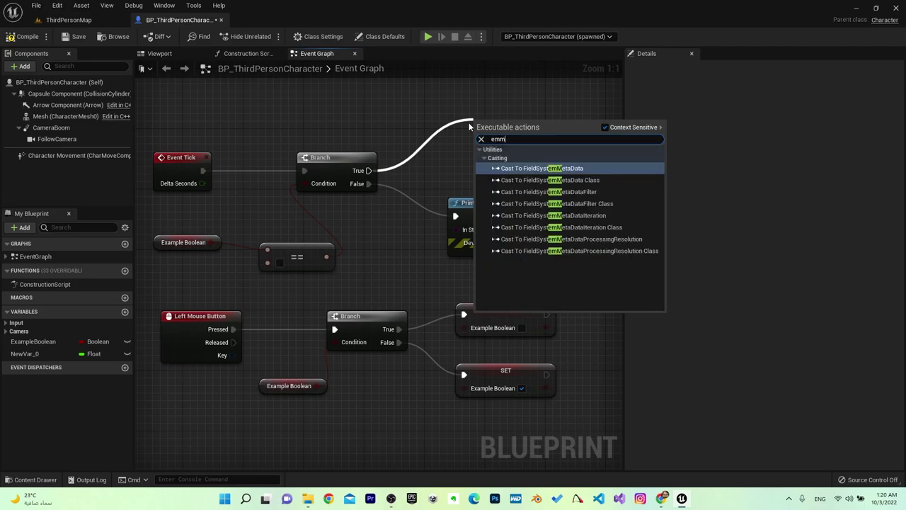
key("Return")
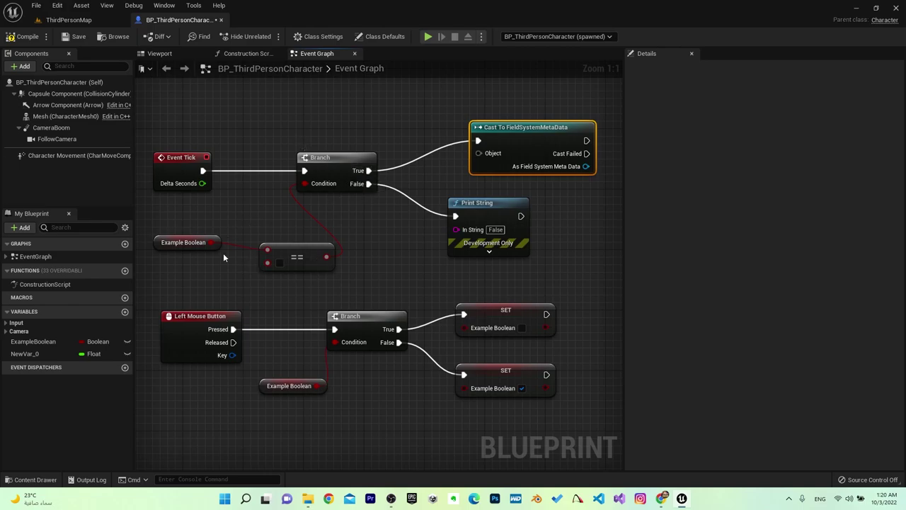
left_click_drag(488, 143, 458, 121)
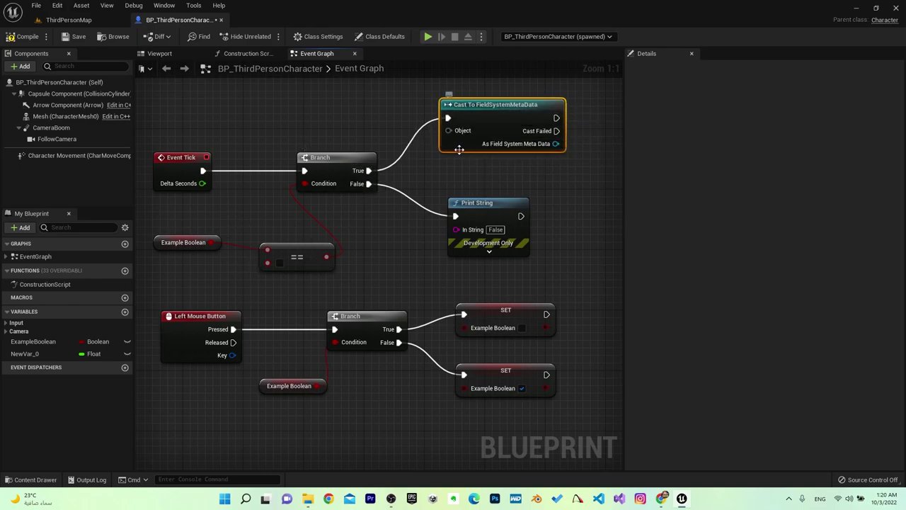